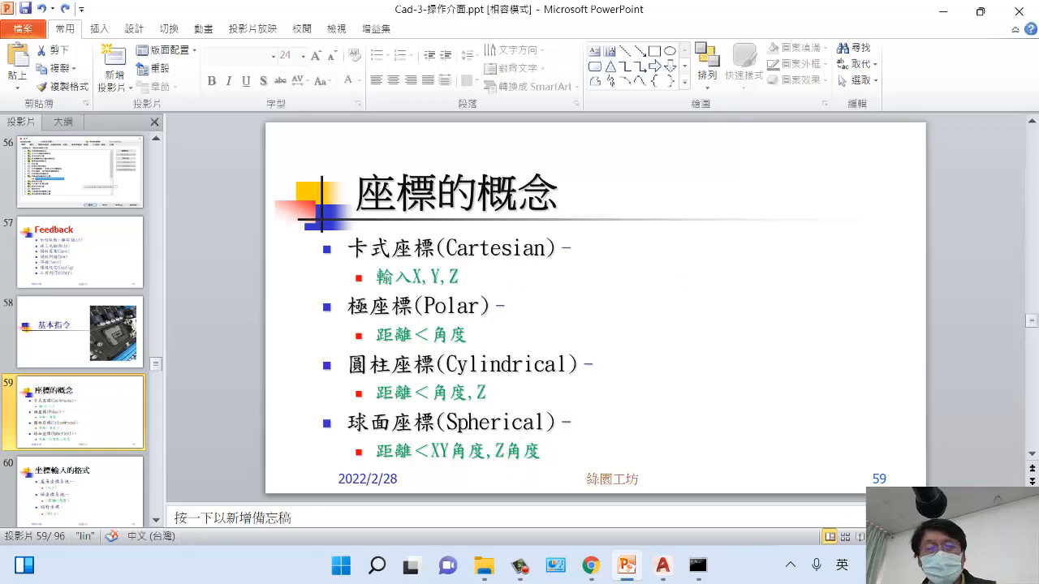
Step: Show the coordinate concepts slide (座標的概念) full screen and end the slideshow
key("shift+F5")
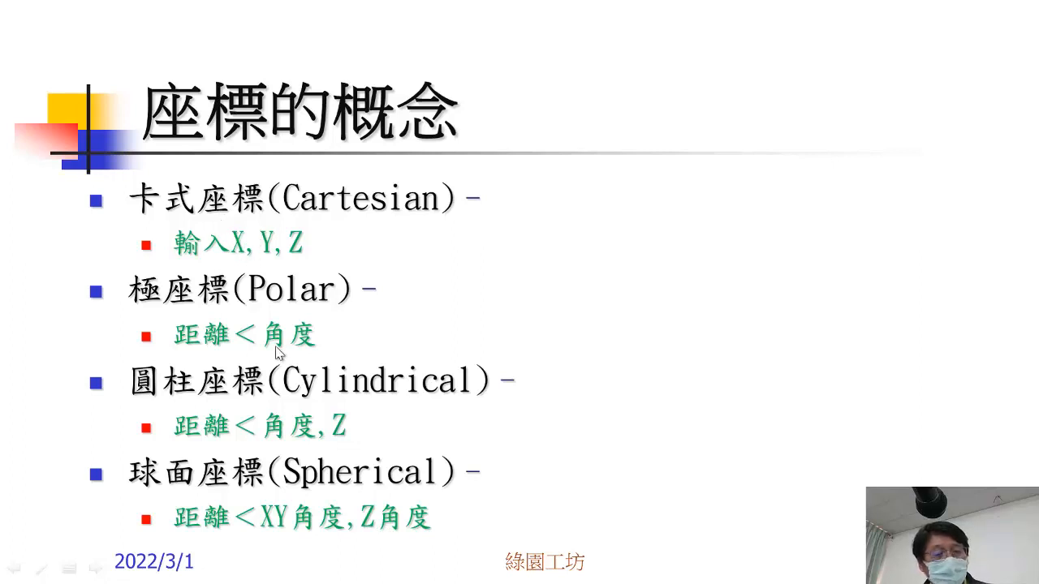
key("Escape")
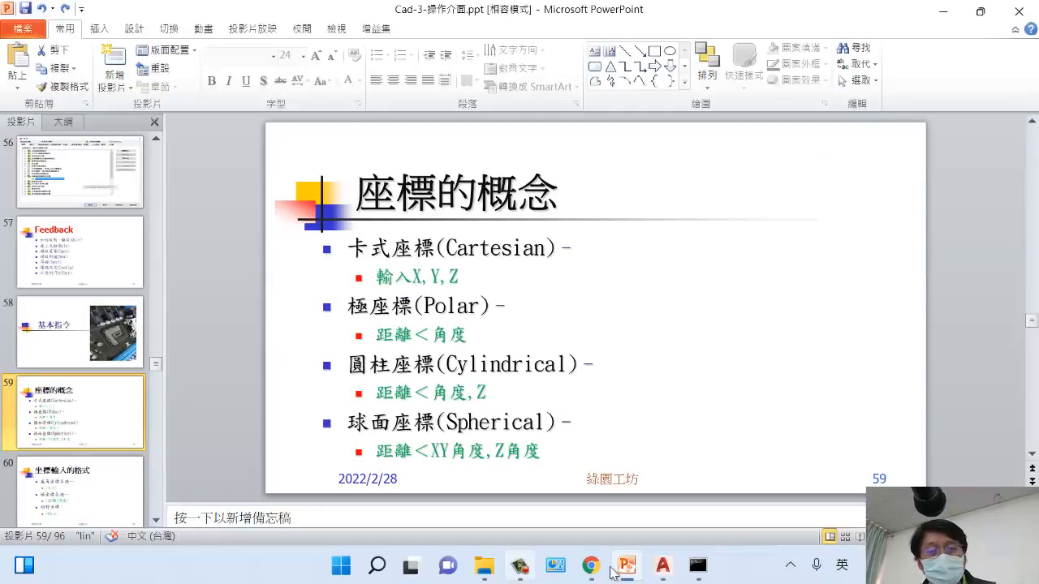
Step: Switch to Drawing1.dwg in AutoCAD and erase all objects in the drawing
left_click(661, 566)
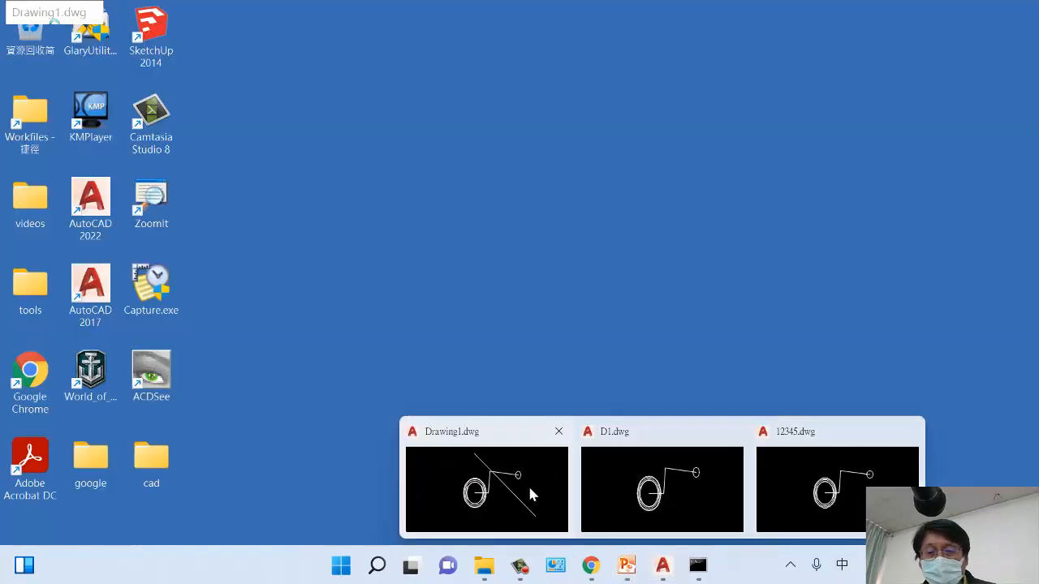
left_click(527, 484)
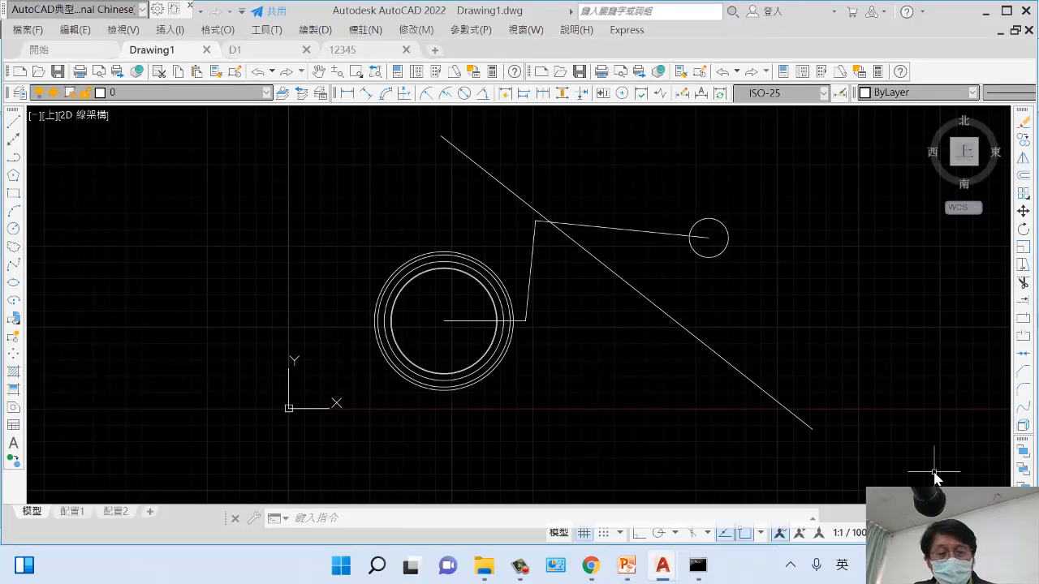
type("e")
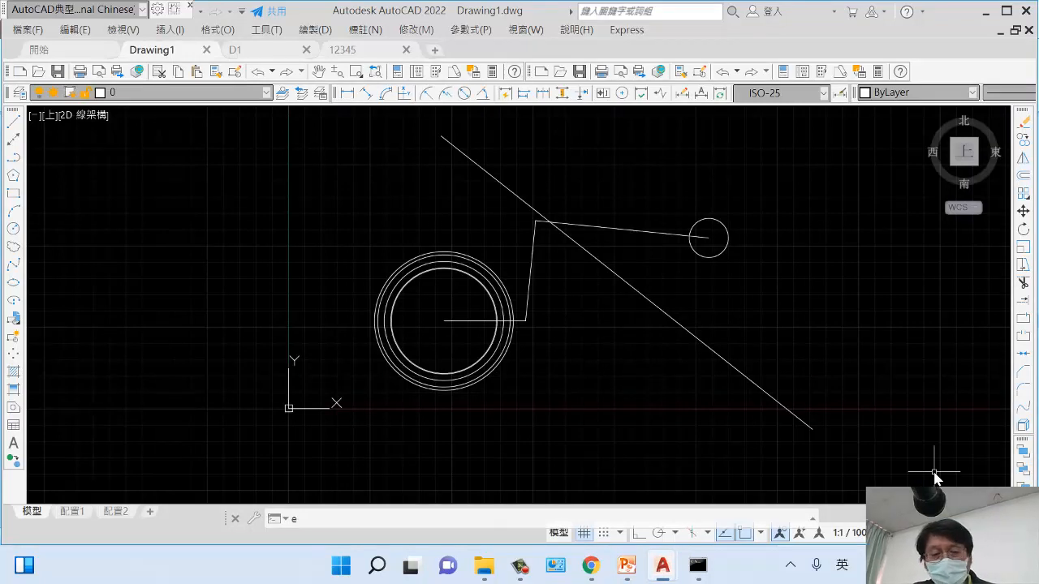
key("Return")
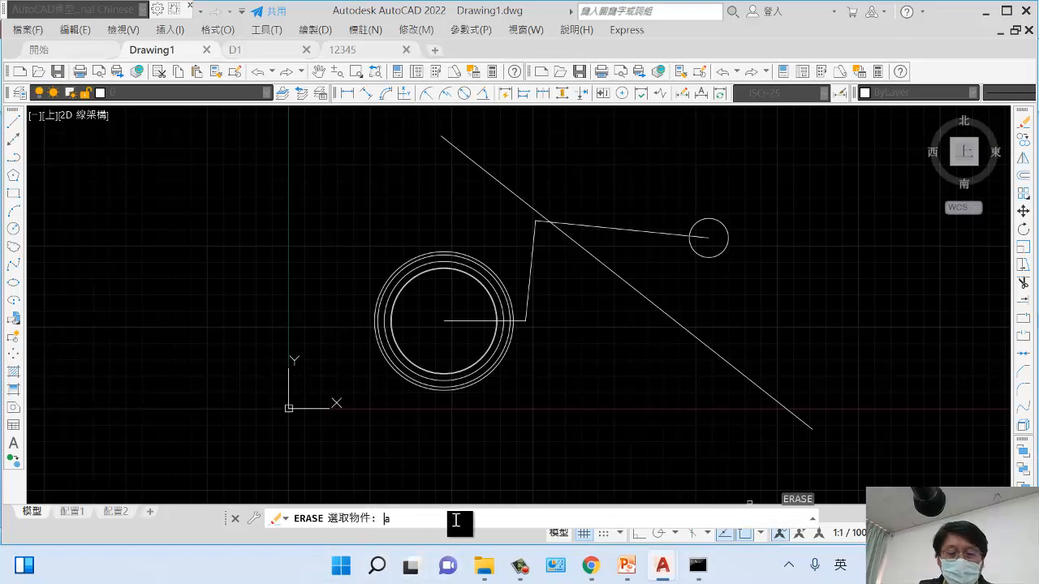
key("Return")
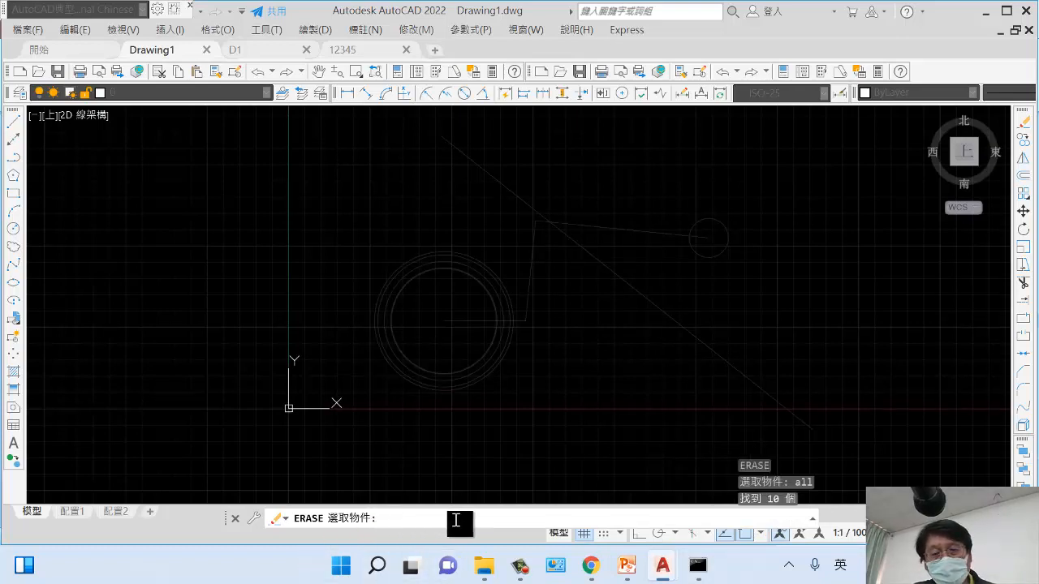
key("Return")
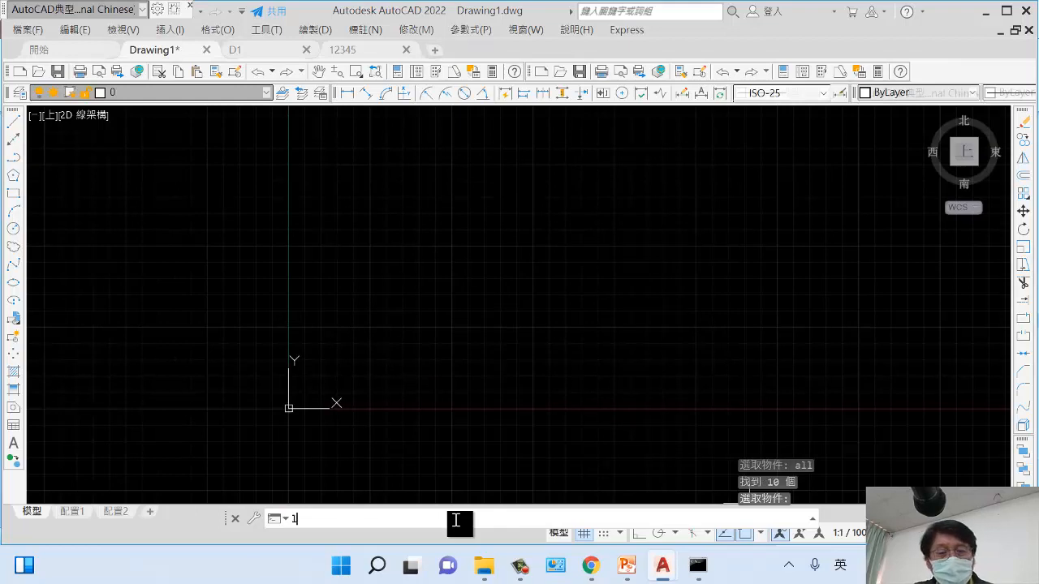
key("Return")
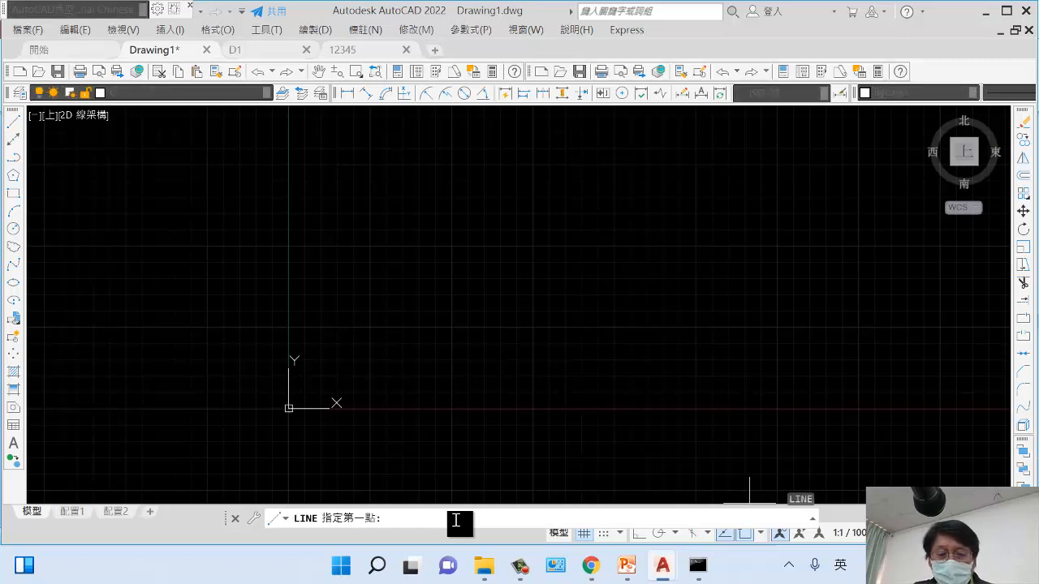
type("0,0")
key("Return")
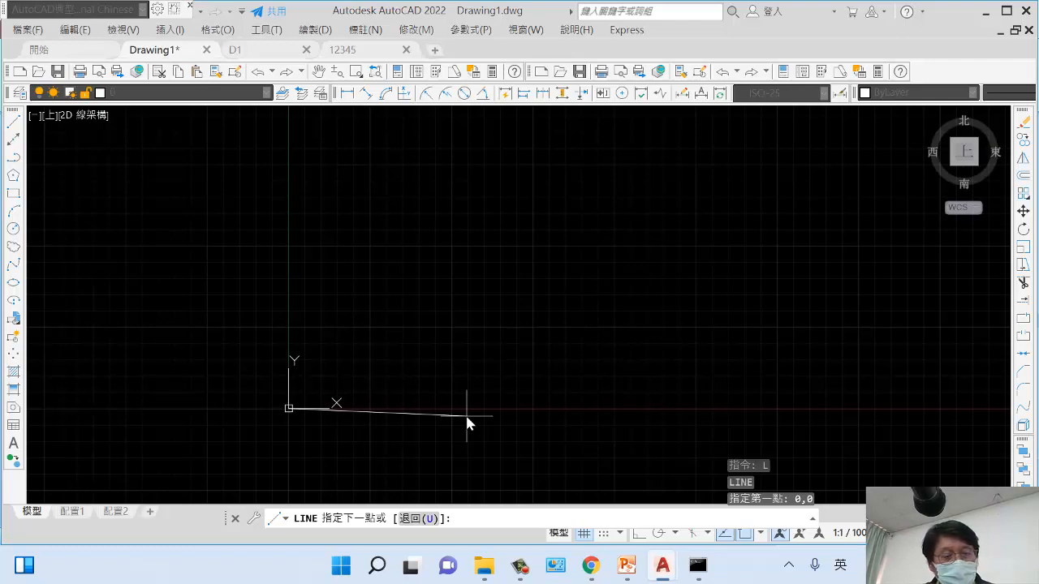
key("F8")
type("@")
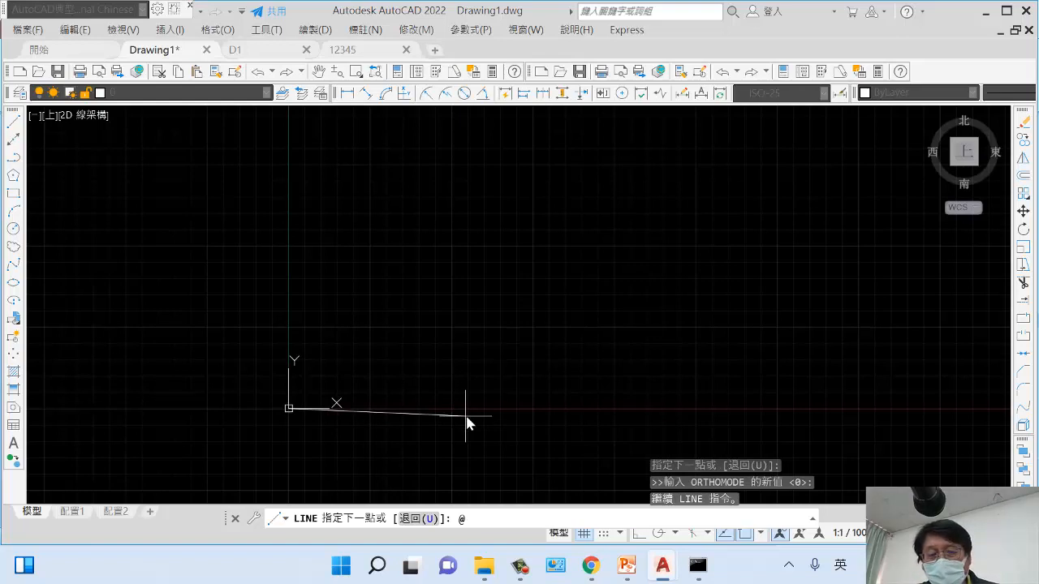
type("10")
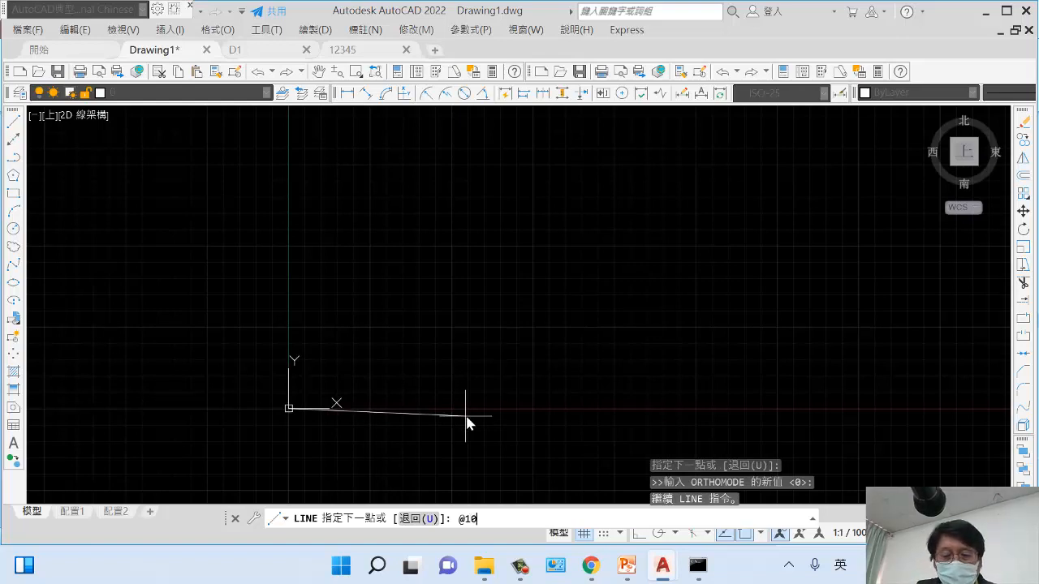
type(",0")
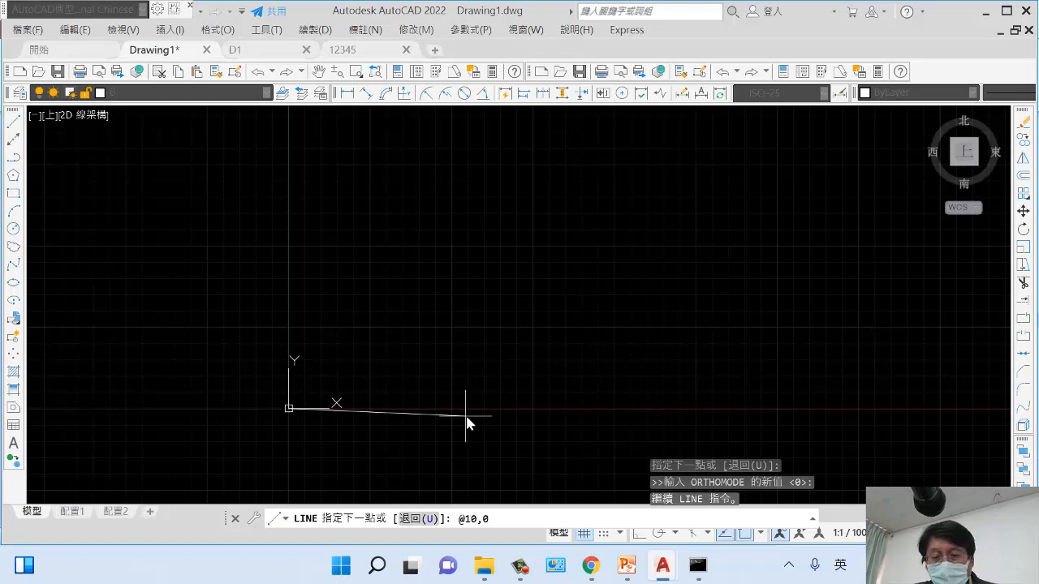
key("BackSpace")
key("BackSpace")
key("BackSpace")
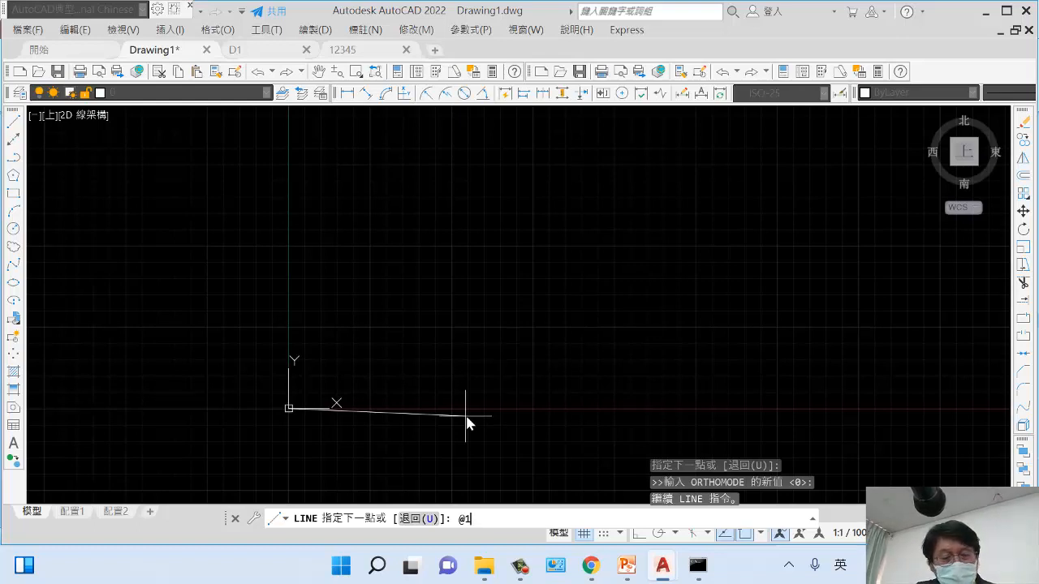
type("00")
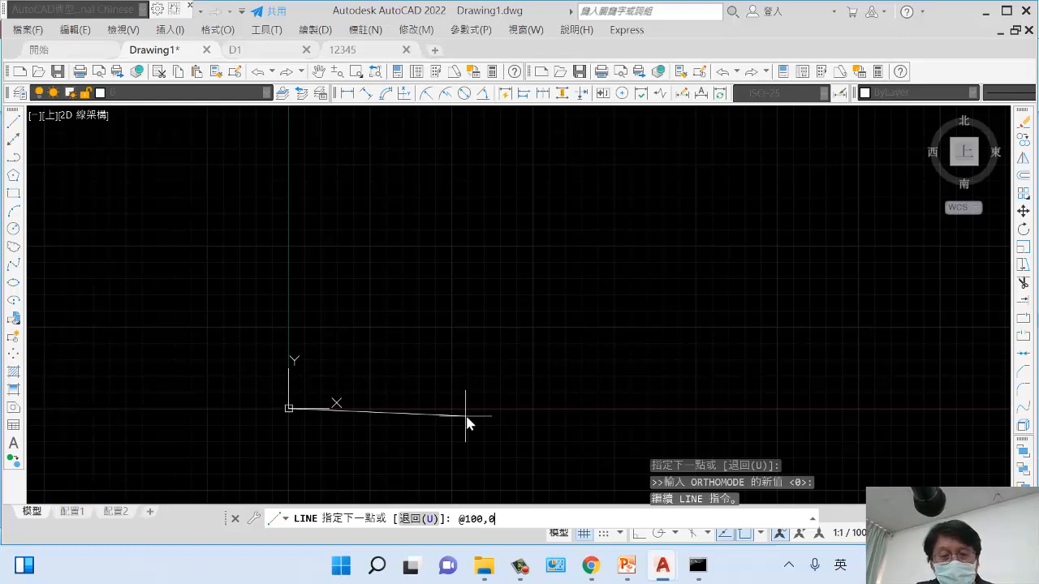
key("Return")
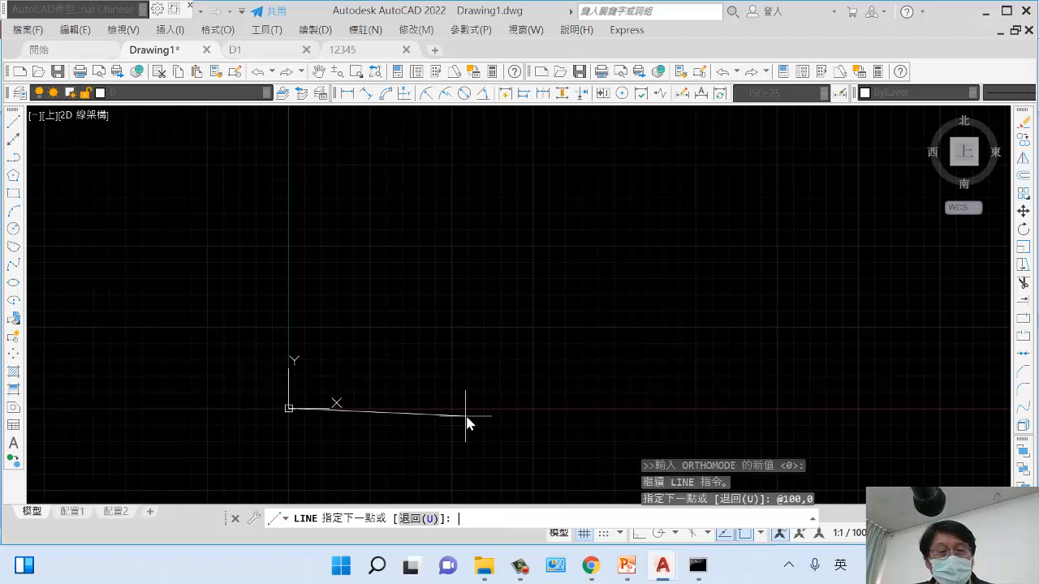
key("Return")
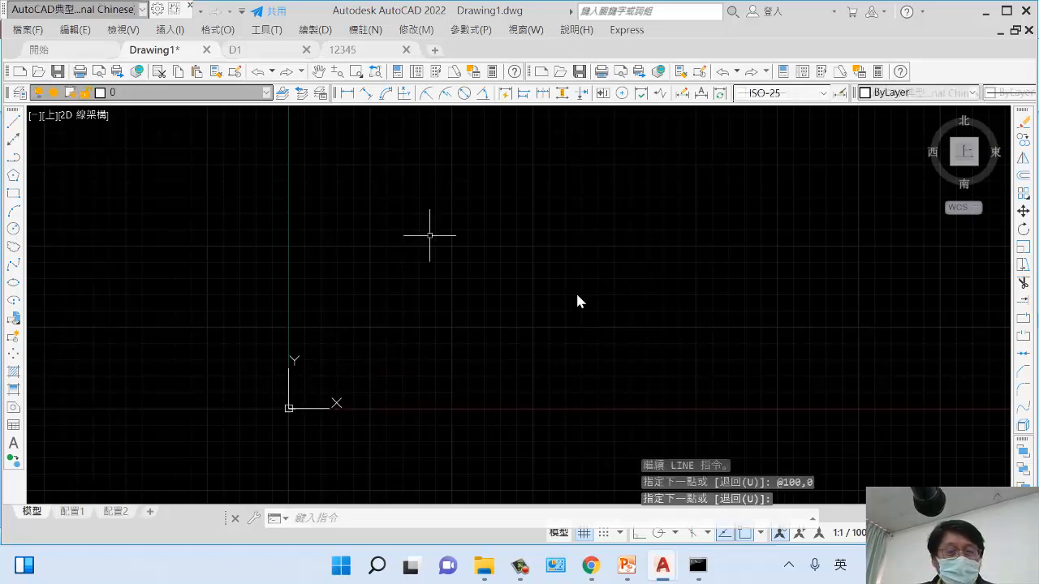
Step: Measure the horizontal line's length from the origin to its far endpoint
mouse_move(580, 379)
middle_mouse_down()
mouse_move(354, 402)
mouse_move(747, 268)
middle_mouse_up()
scroll(560, 303, "up", 5)
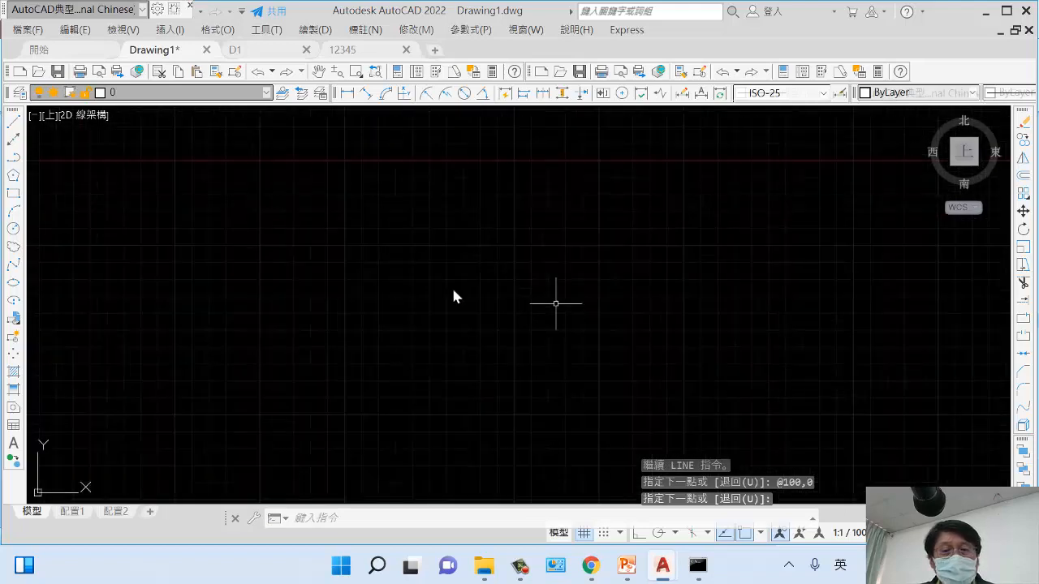
mouse_move(383, 337)
middle_mouse_down()
mouse_move(933, 436)
mouse_move(1007, 437)
middle_mouse_up()
scroll(702, 308, "up", 4)
mouse_move(573, 336)
middle_mouse_down()
mouse_move(825, 411)
mouse_move(853, 399)
middle_mouse_up()
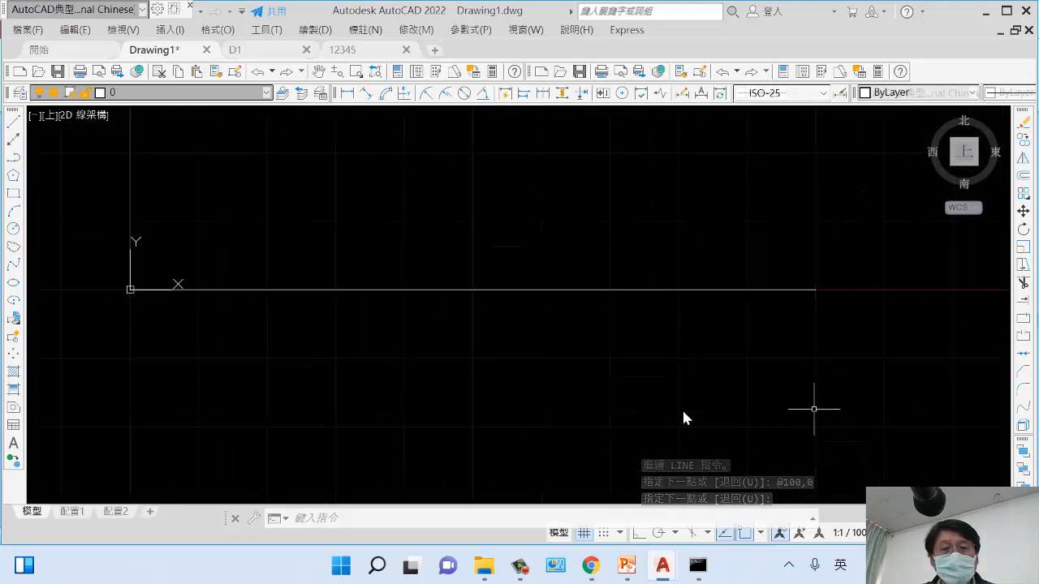
type("di")
left_click(733, 363)
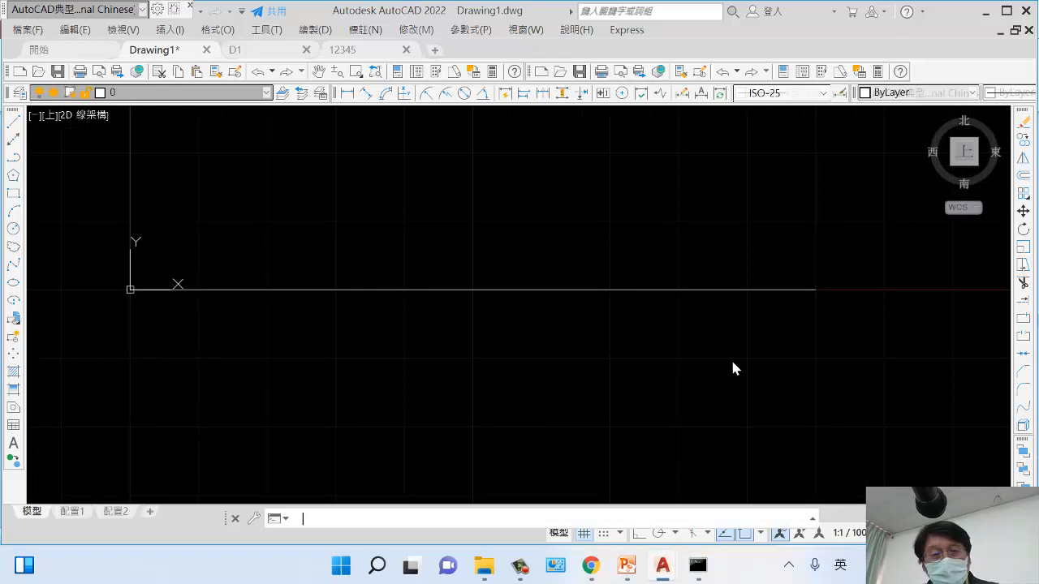
left_click(130, 290)
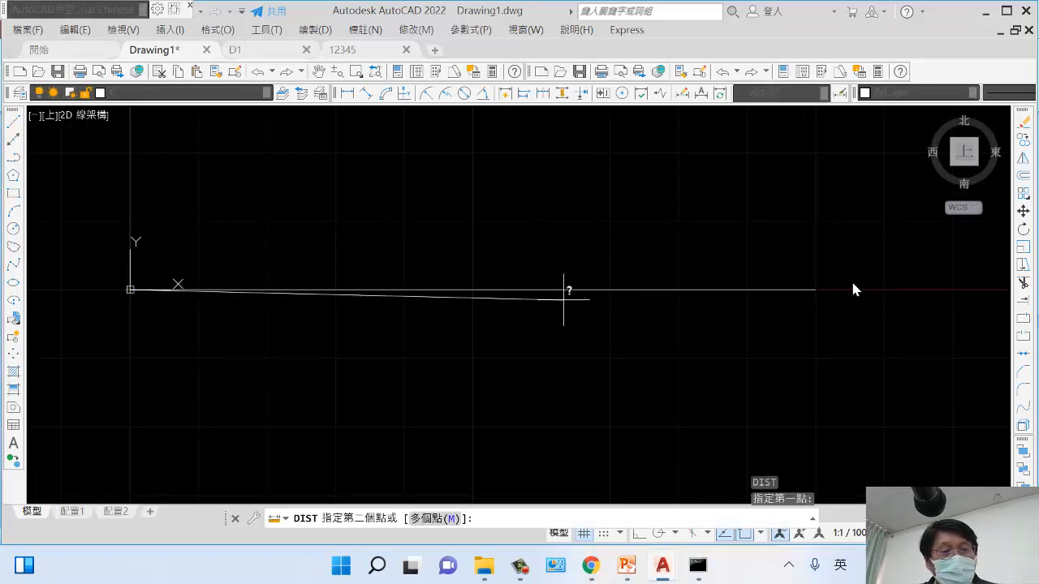
left_click(816, 290)
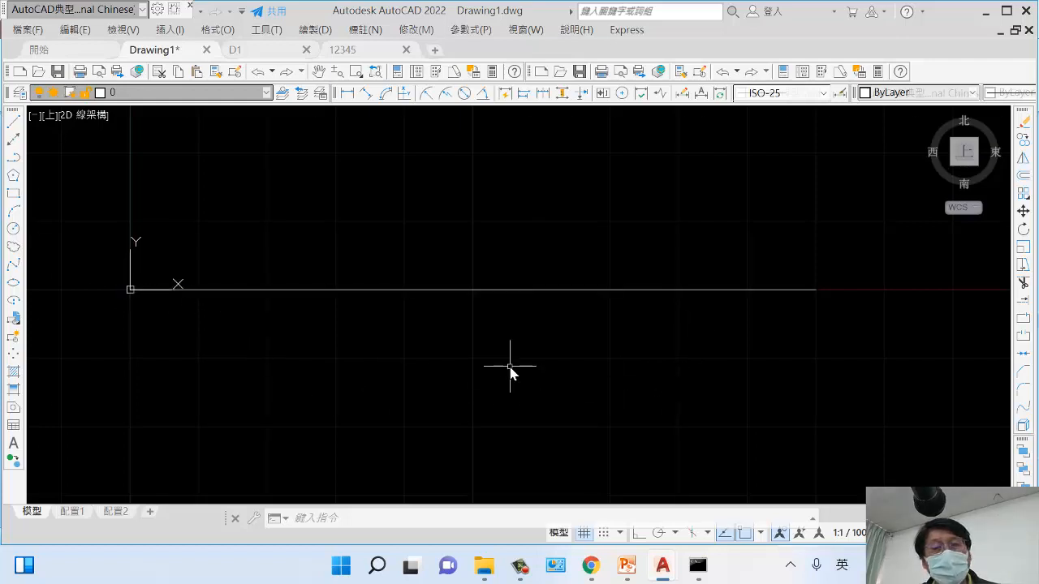
Step: Draw a vertical line from the origin 0,0 to the relative coordinate @0,100
scroll(504, 366, "down", 3)
middle_click_drag(504, 366, 499, 407)
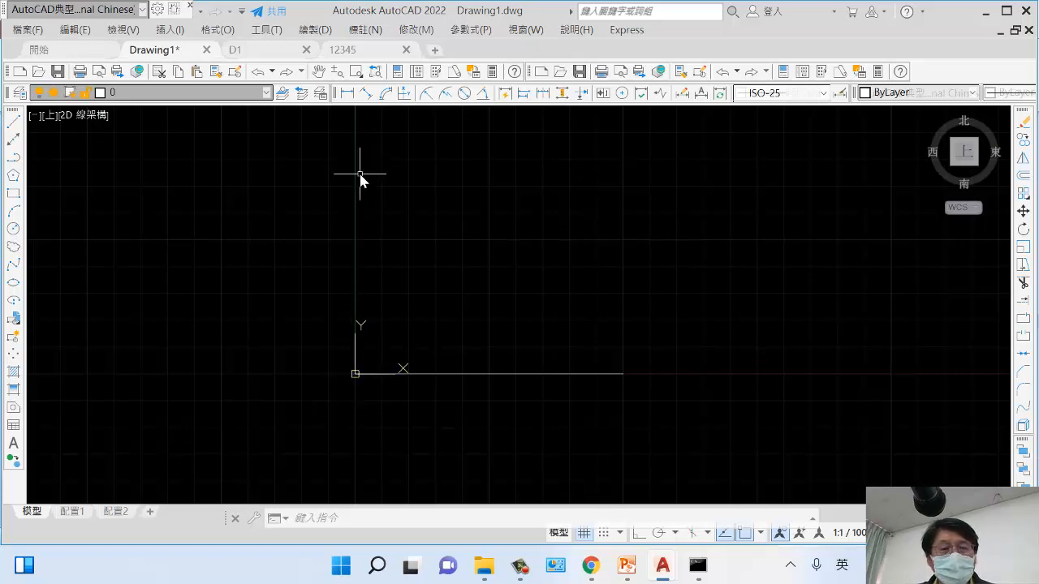
type("L")
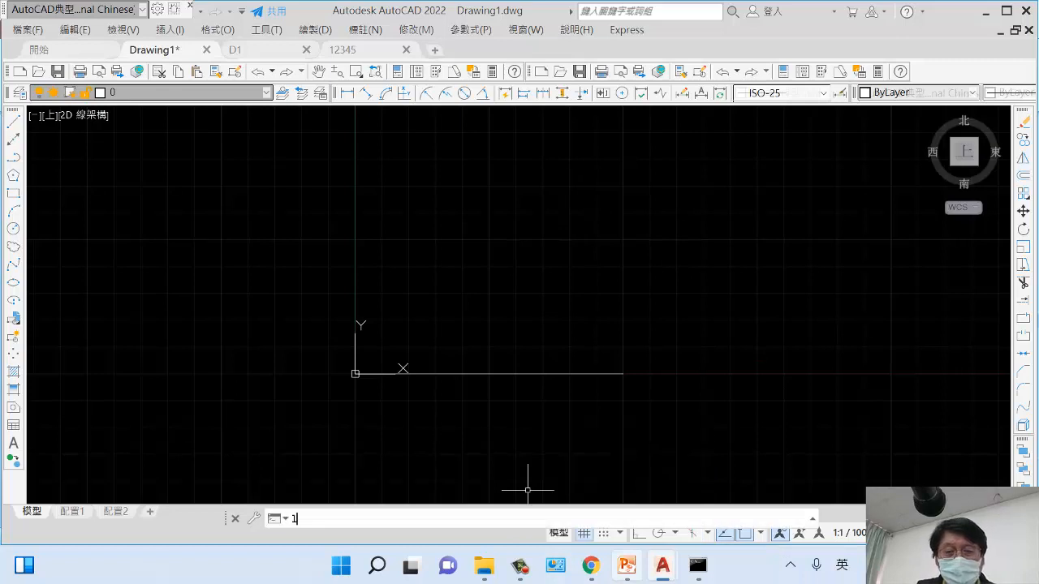
key("Return")
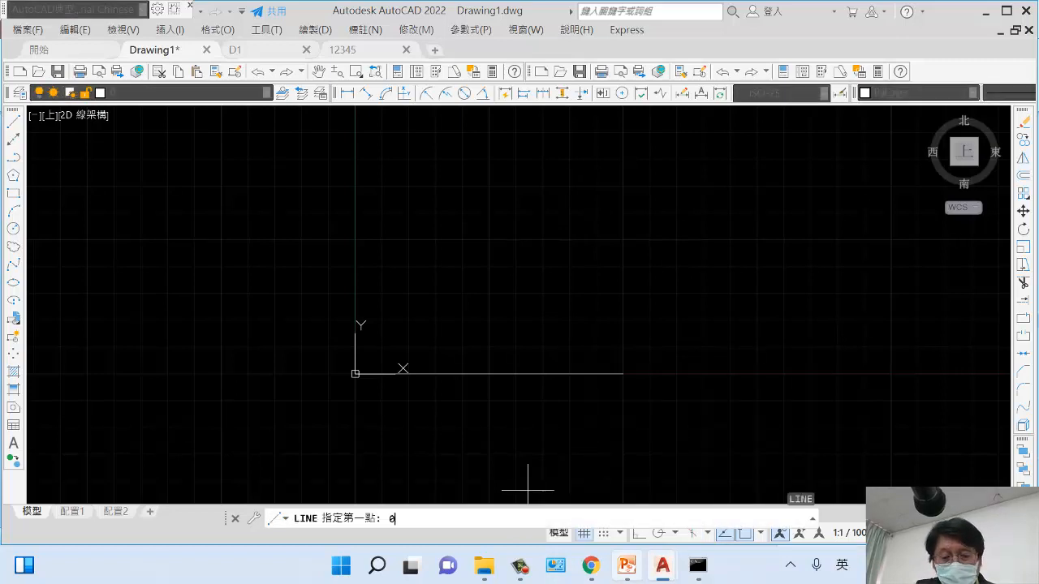
type("0,0")
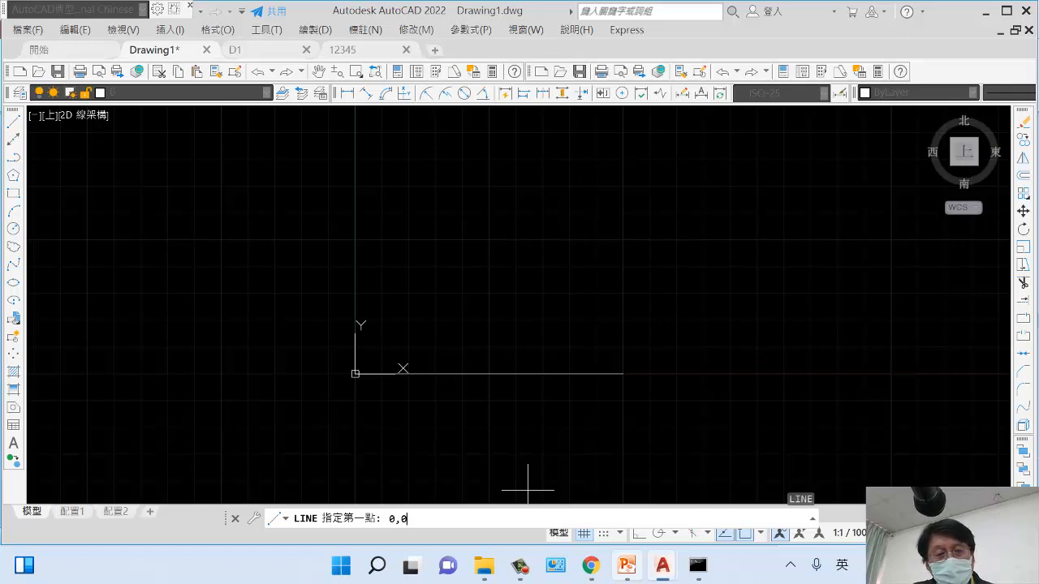
key("Return")
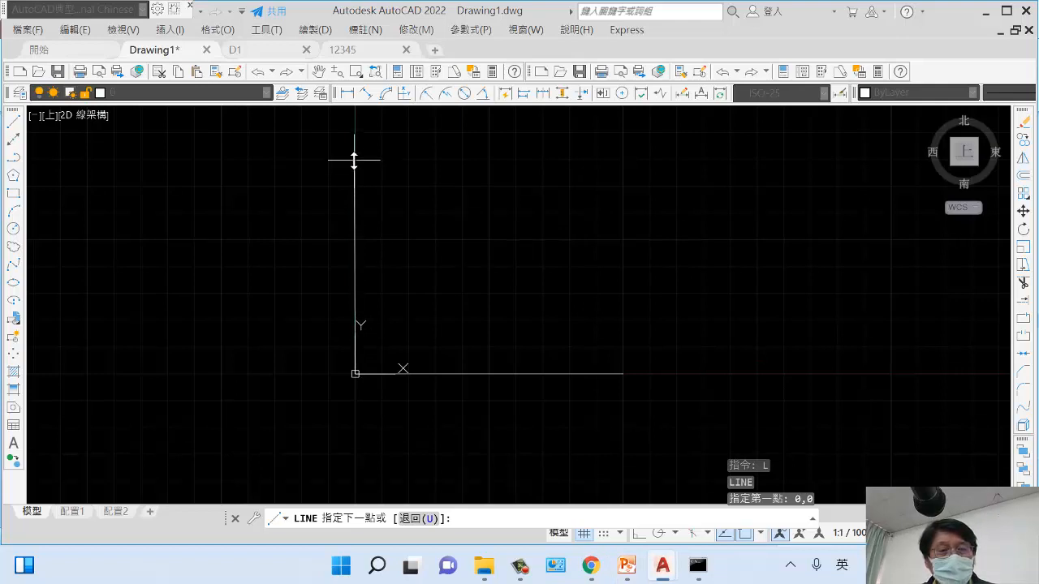
type("@")
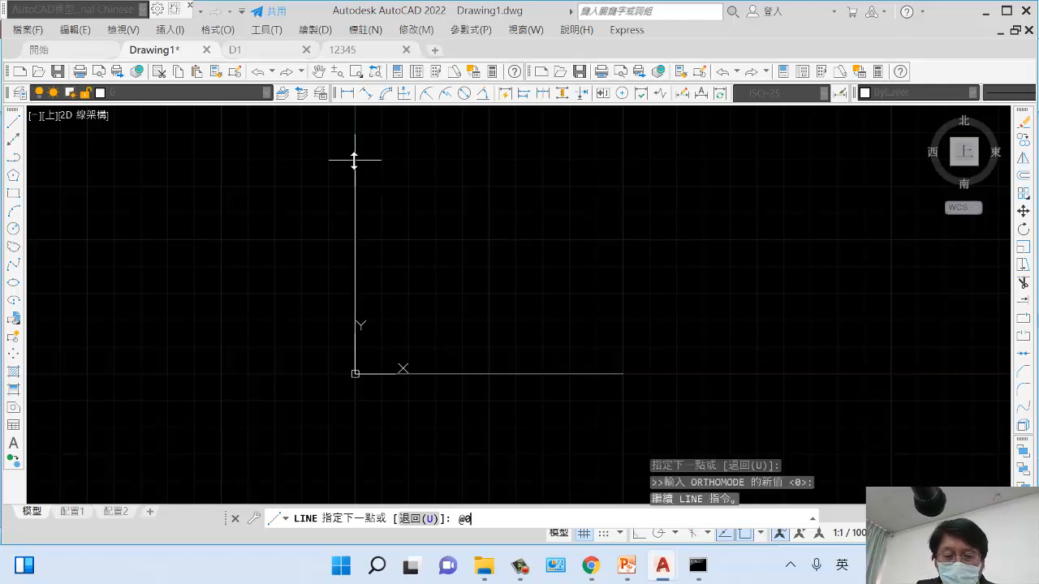
type("0,10")
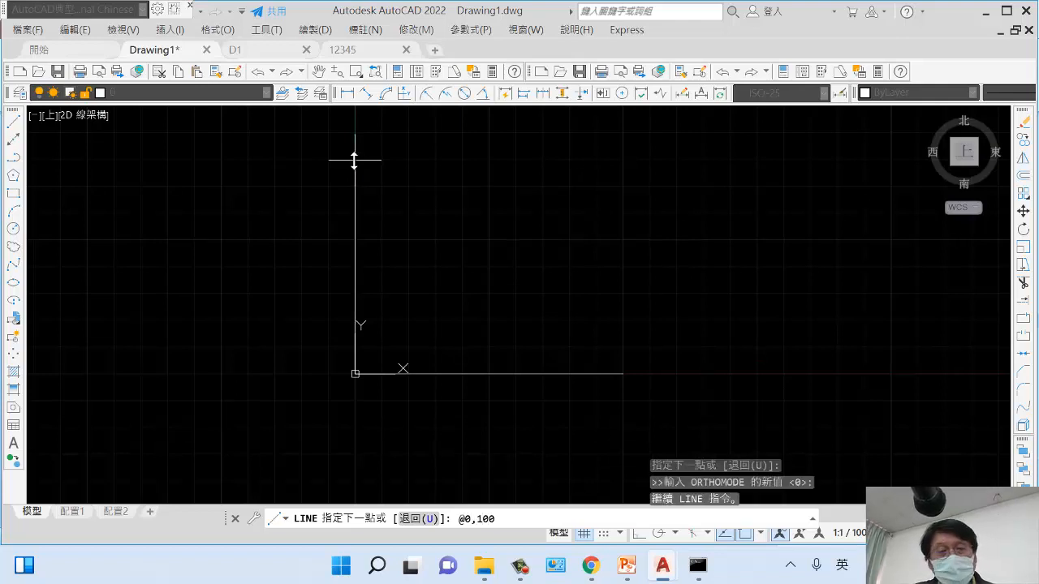
type("0")
key("Return")
key("Return")
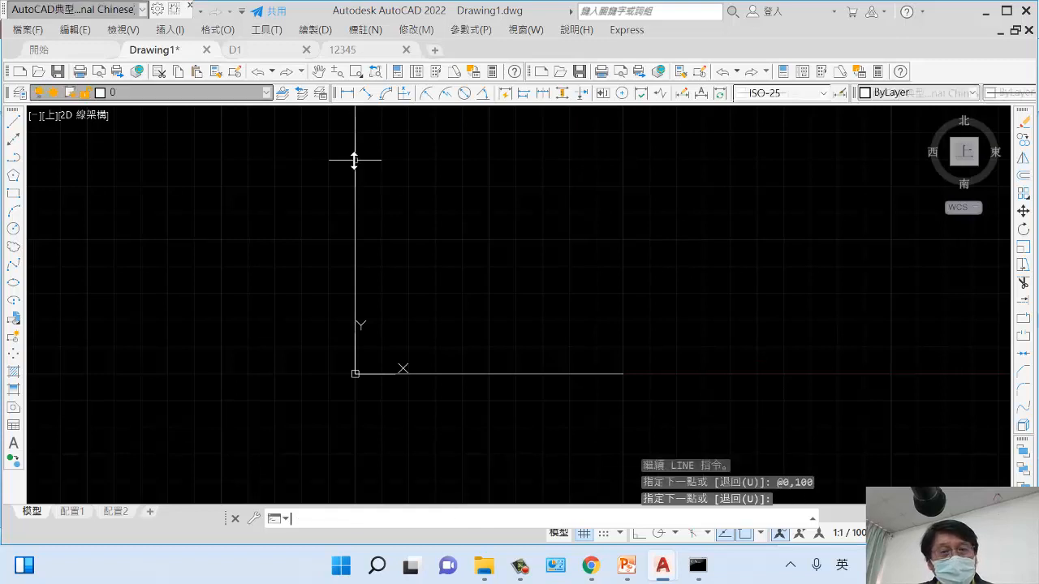
scroll(363, 203, "down", 2)
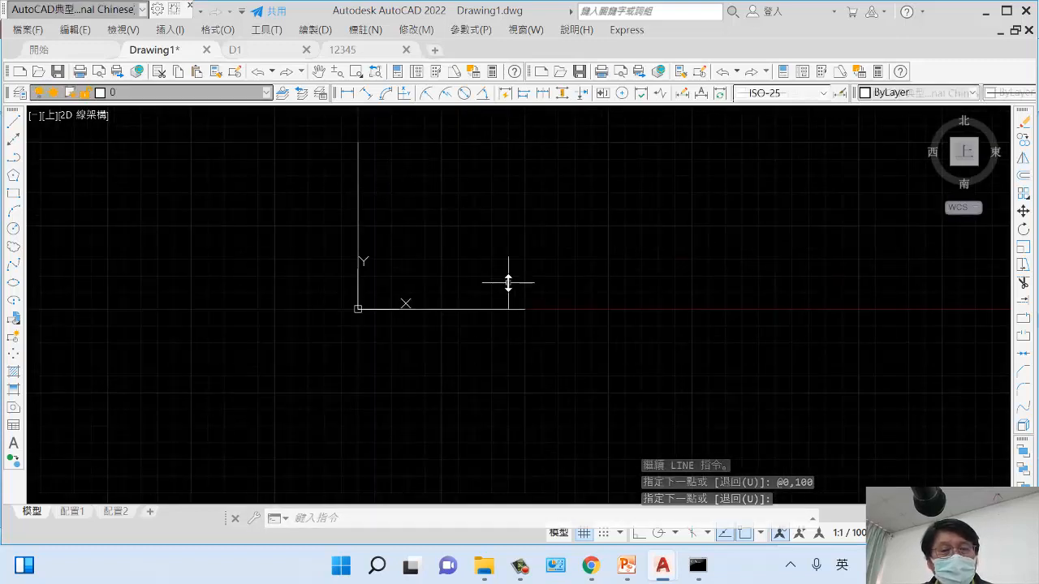
mouse_move(527, 295)
middle_mouse_down()
mouse_move(369, 340)
mouse_move(334, 329)
middle_mouse_up()
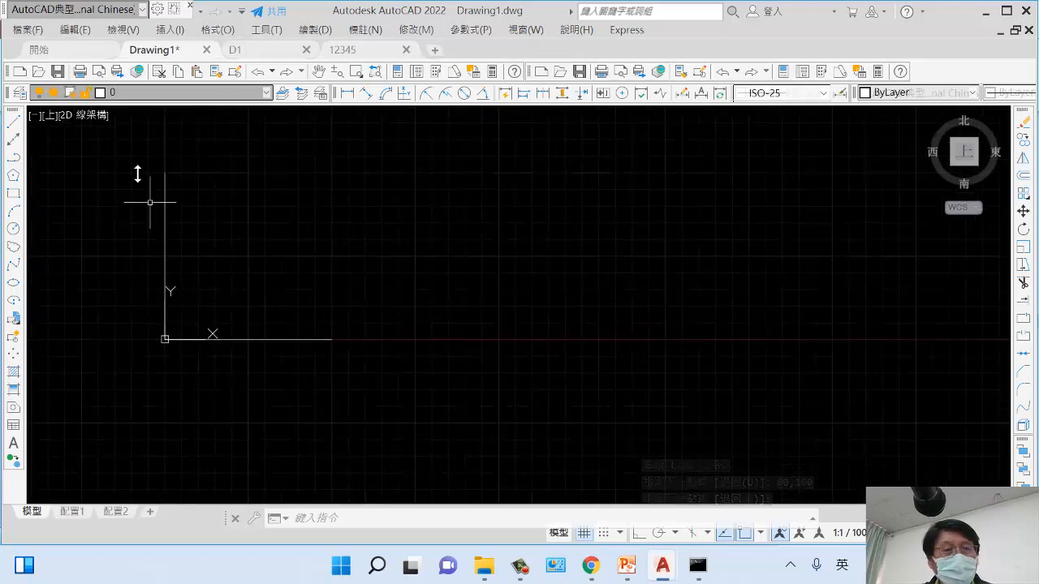
left_click(14, 123)
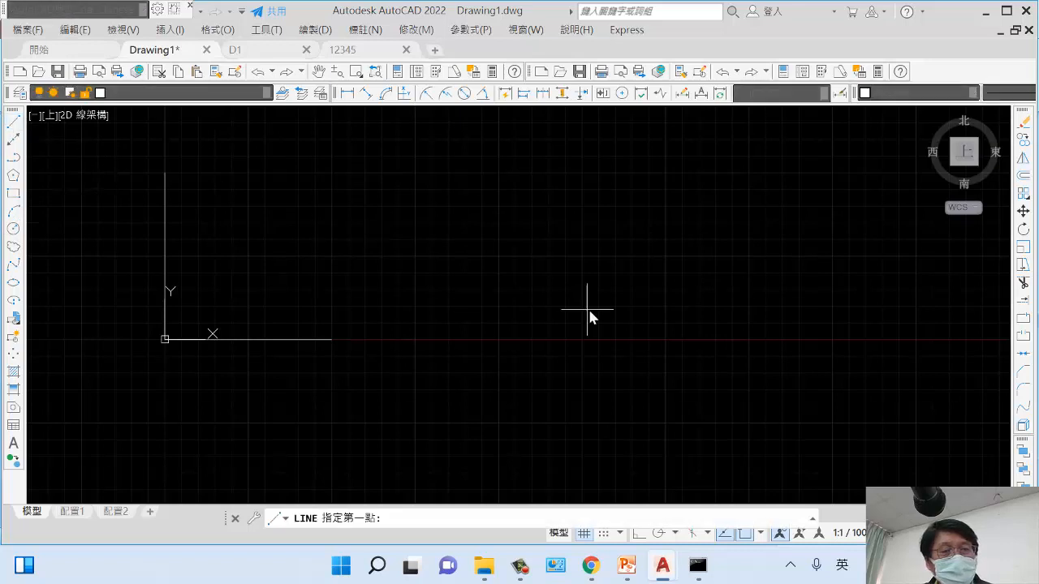
left_click(513, 306)
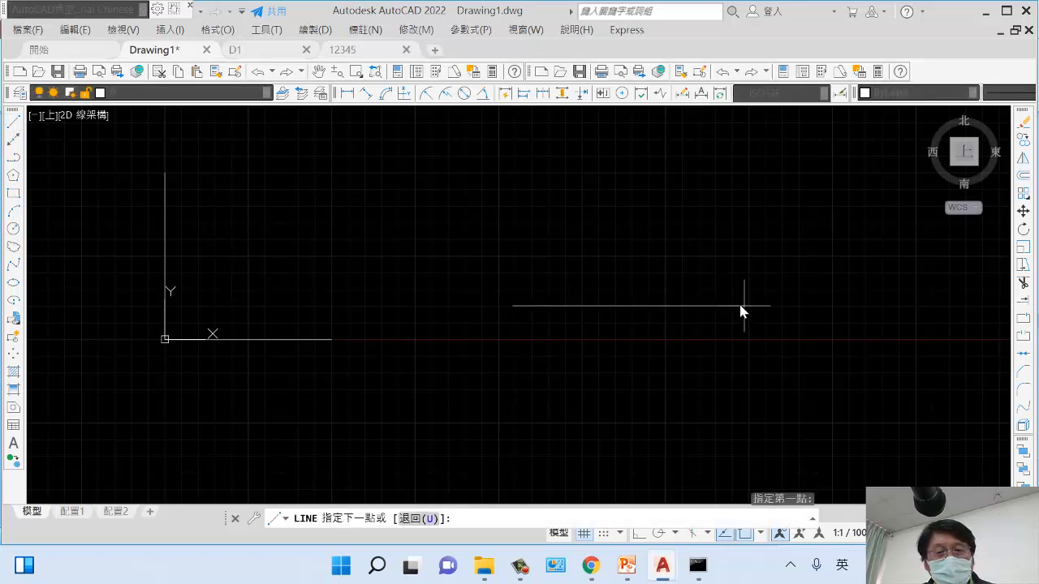
key("F8")
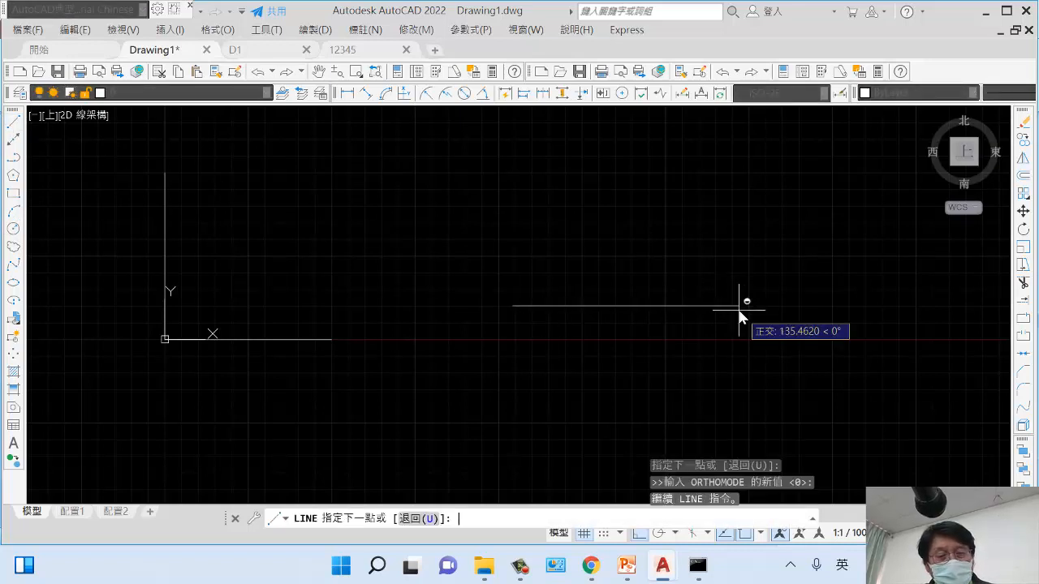
type("@")
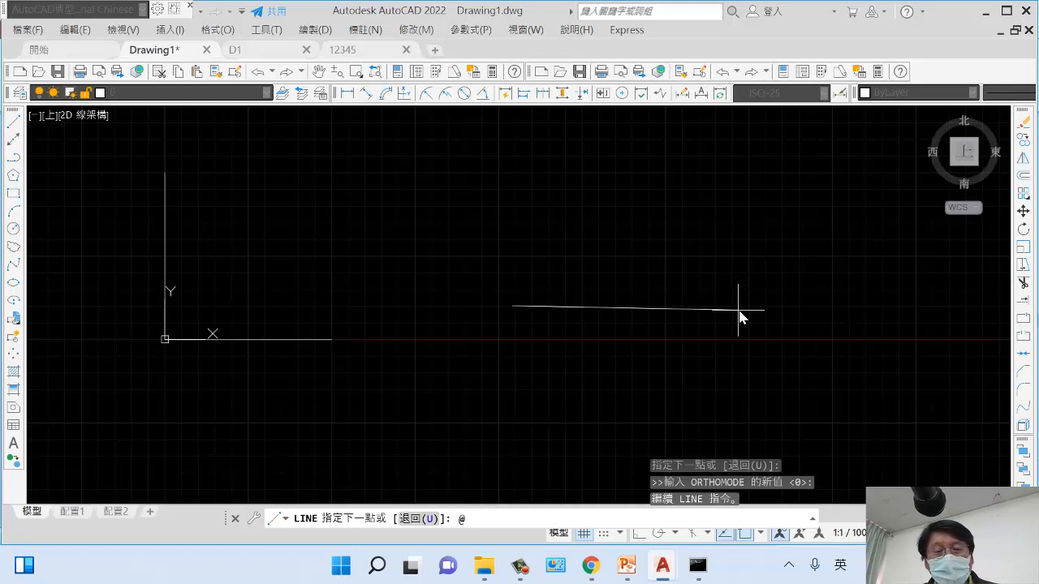
left_click(512, 306)
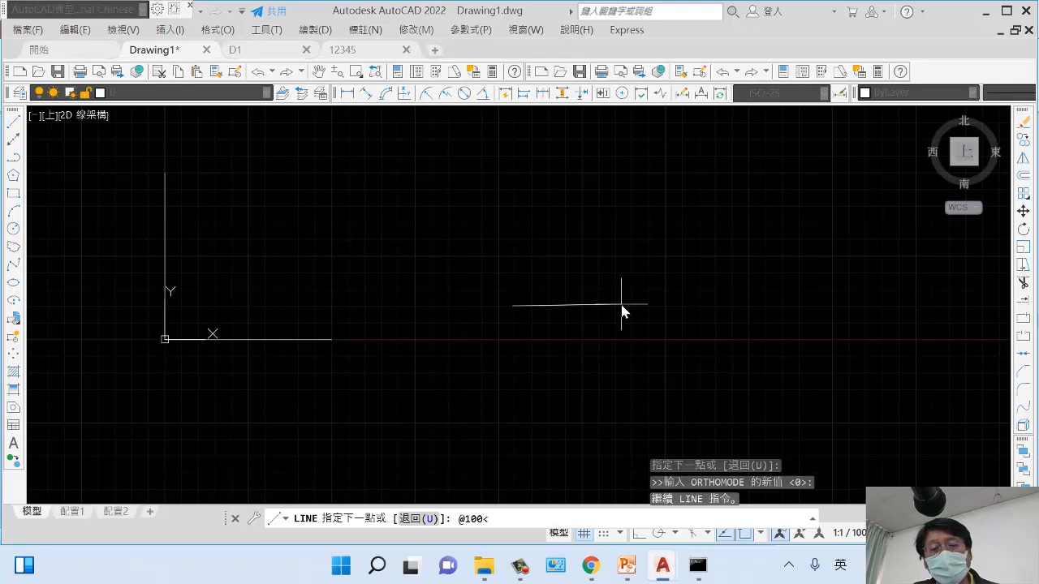
key("Return")
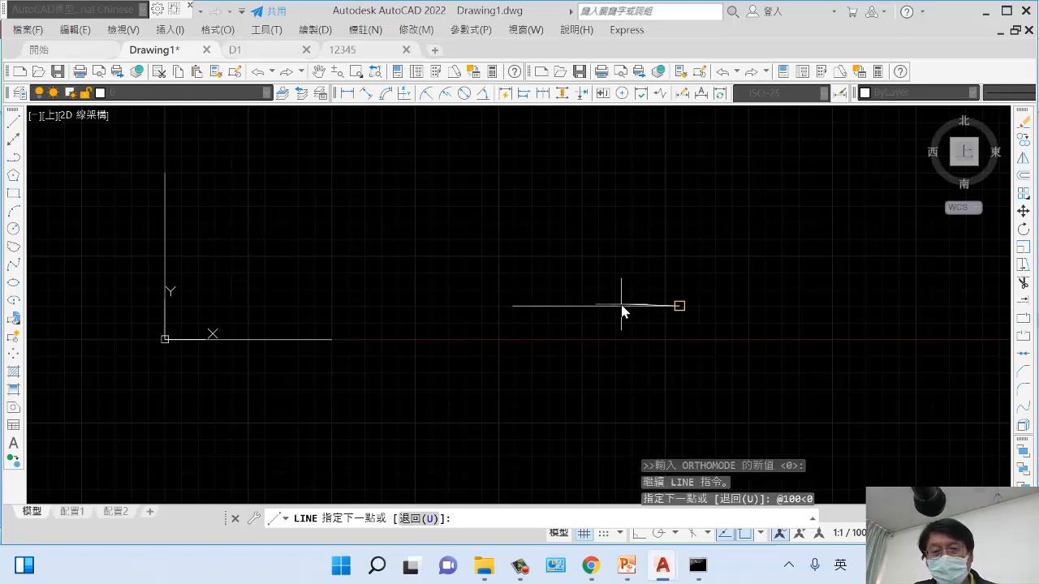
key("Return")
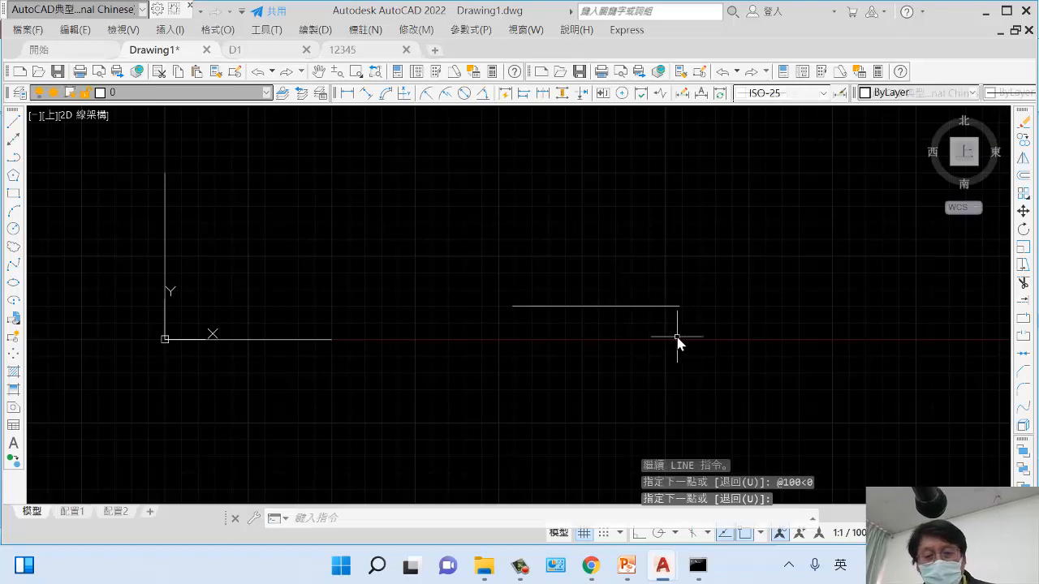
type("1")
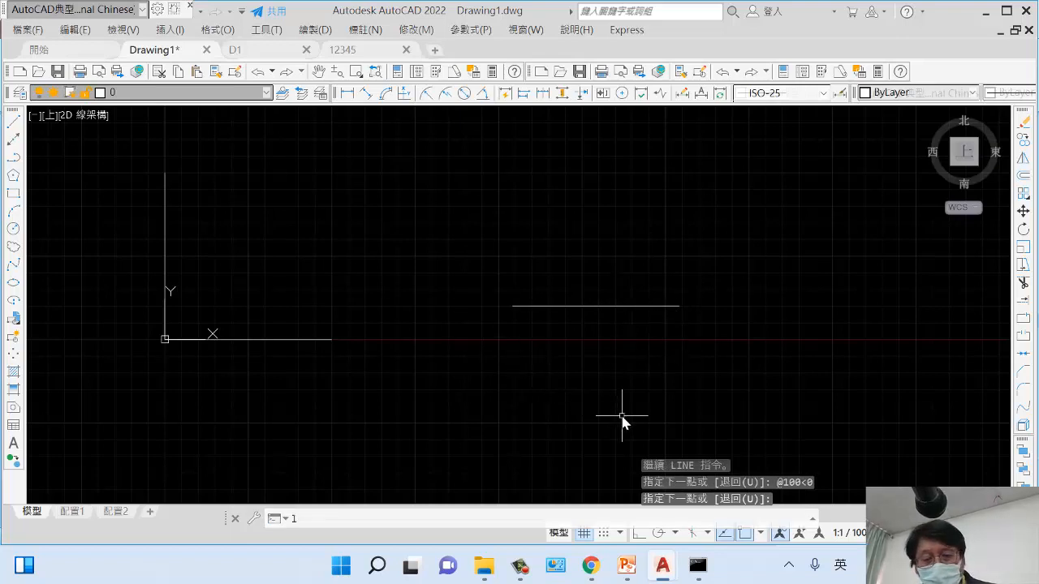
type("i")
left_click(617, 382)
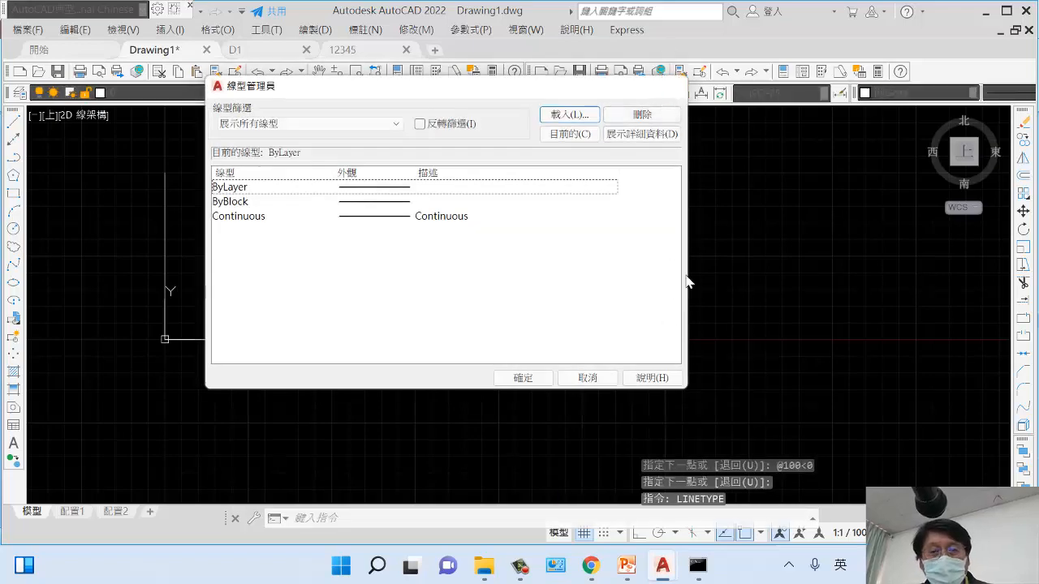
key("Escape")
Step: List the properties of the detached horizontal line and examine its length, angle and endpoint coordinates
type("li")
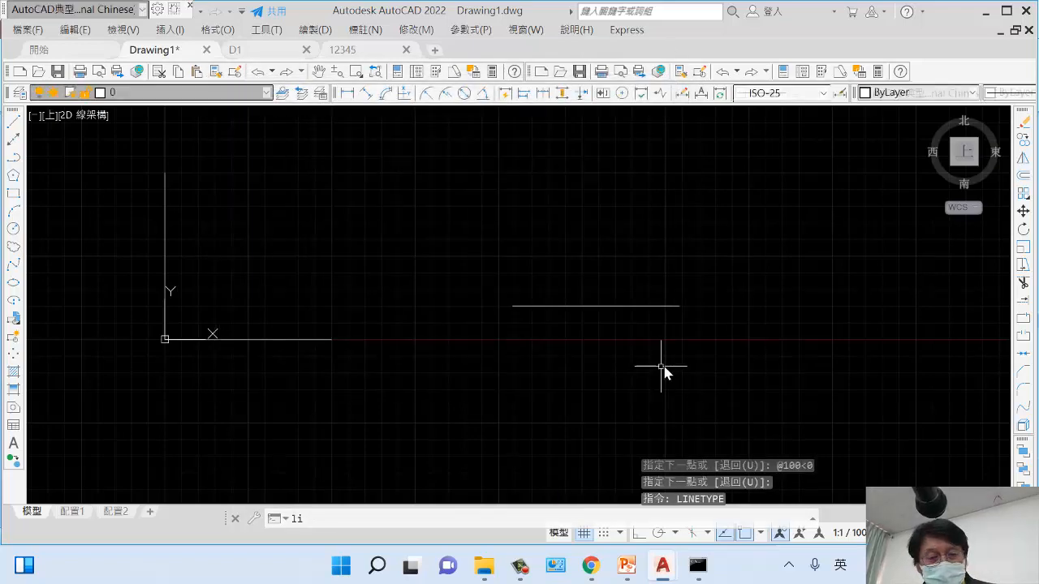
key("Return")
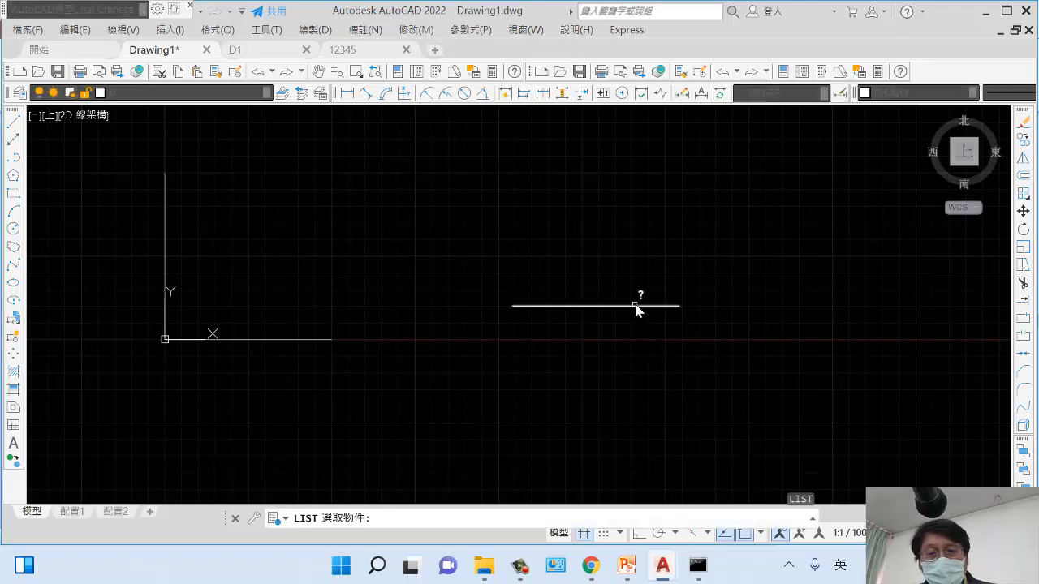
left_click(635, 307)
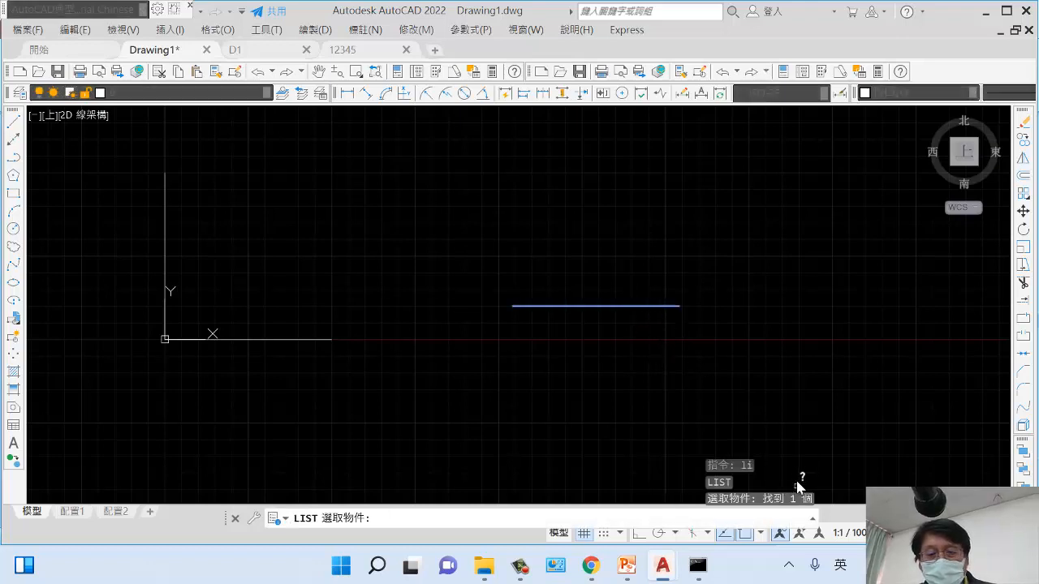
key("Return")
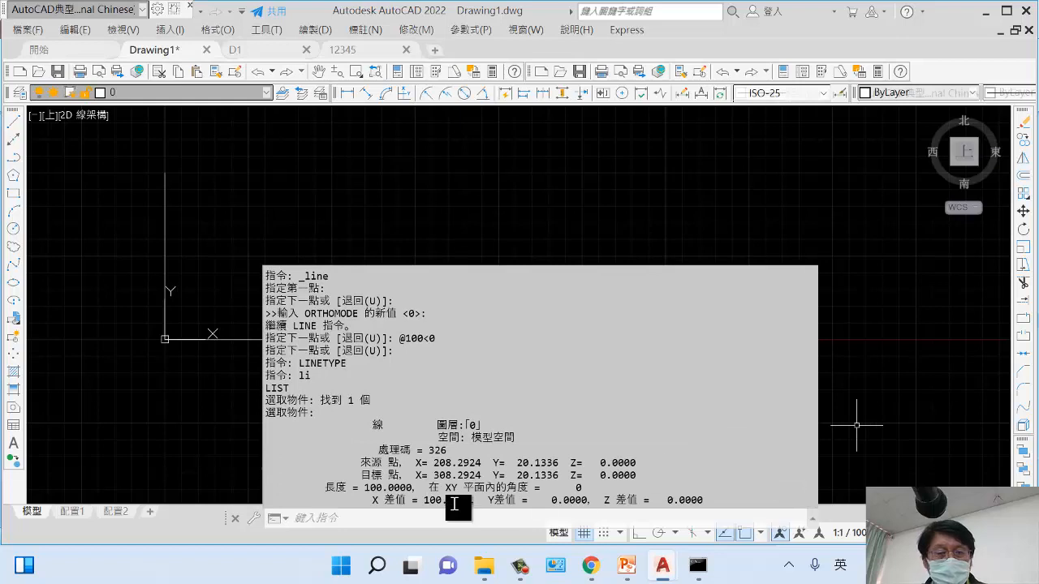
left_click_drag(364, 487, 603, 487)
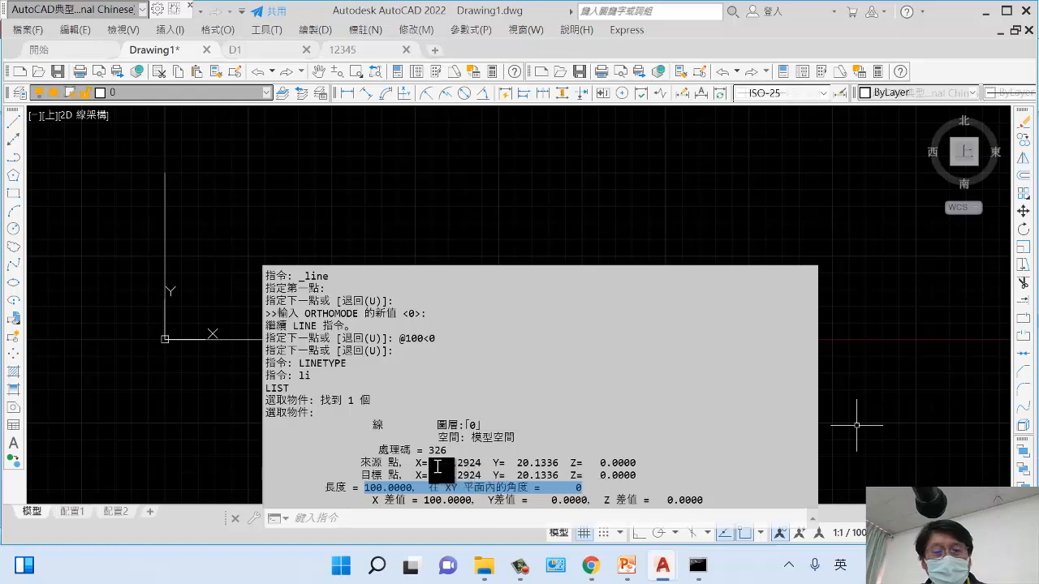
left_click_drag(438, 465, 659, 475)
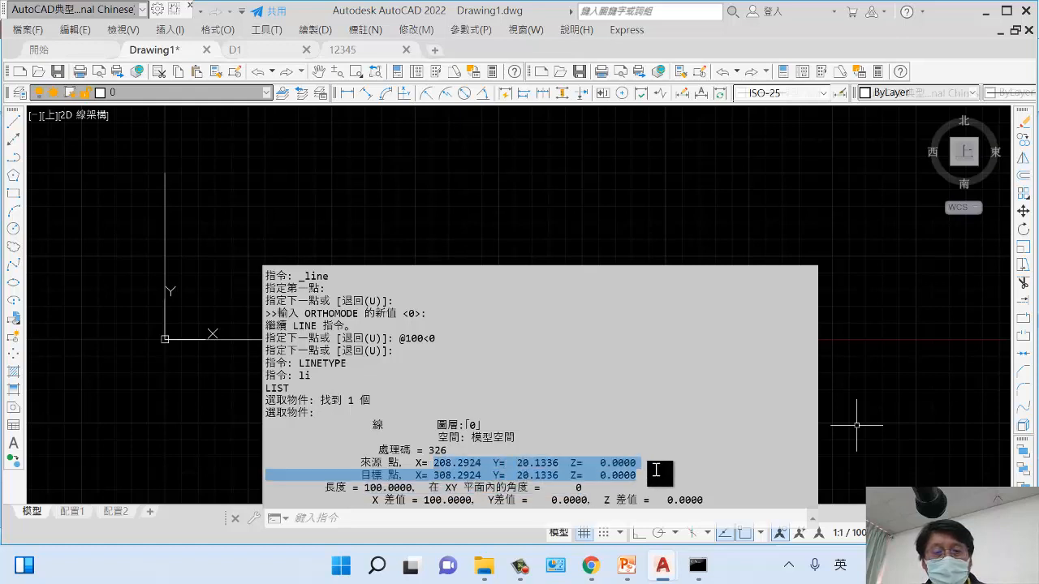
left_click(532, 195)
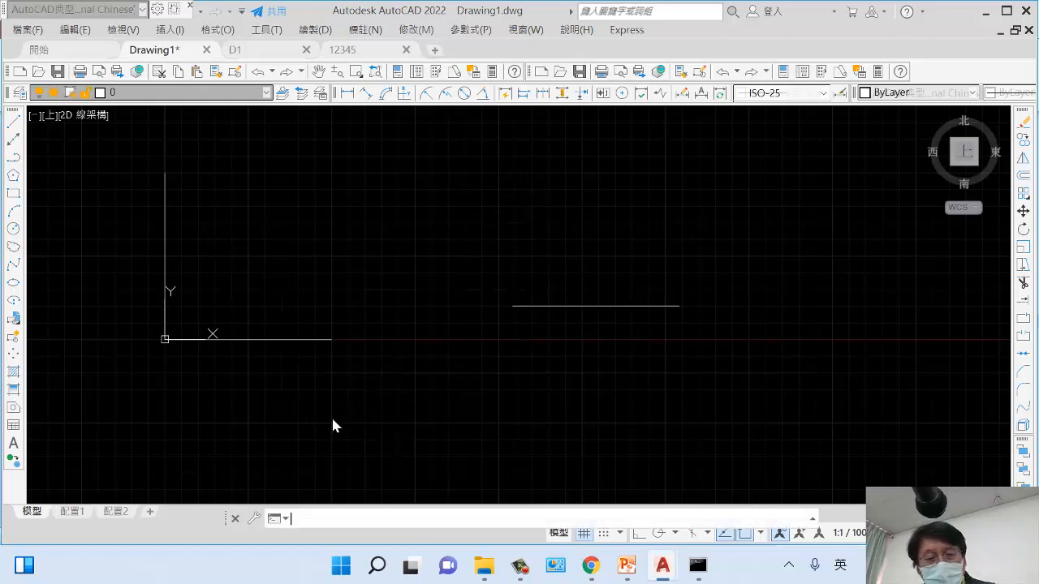
Step: List the properties of the horizontal line starting at the origin and examine its start-point coordinates
type("list")
key("Return")
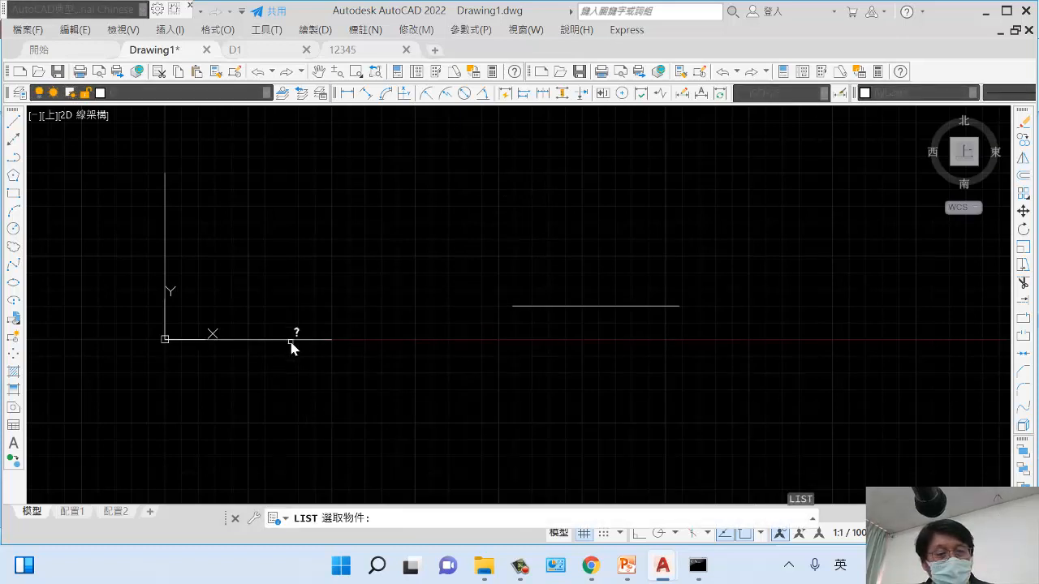
left_click(297, 341)
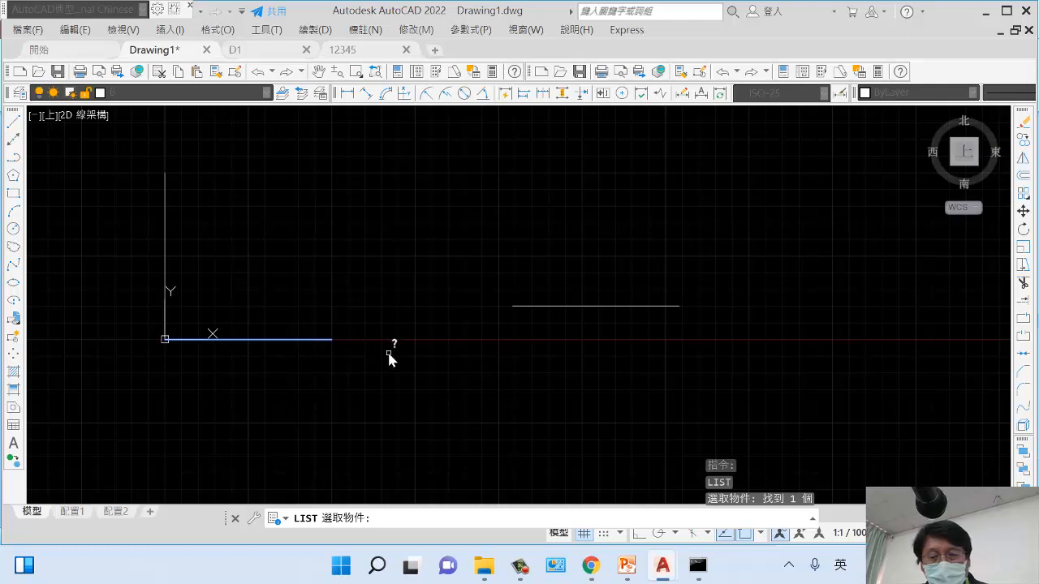
key("Return")
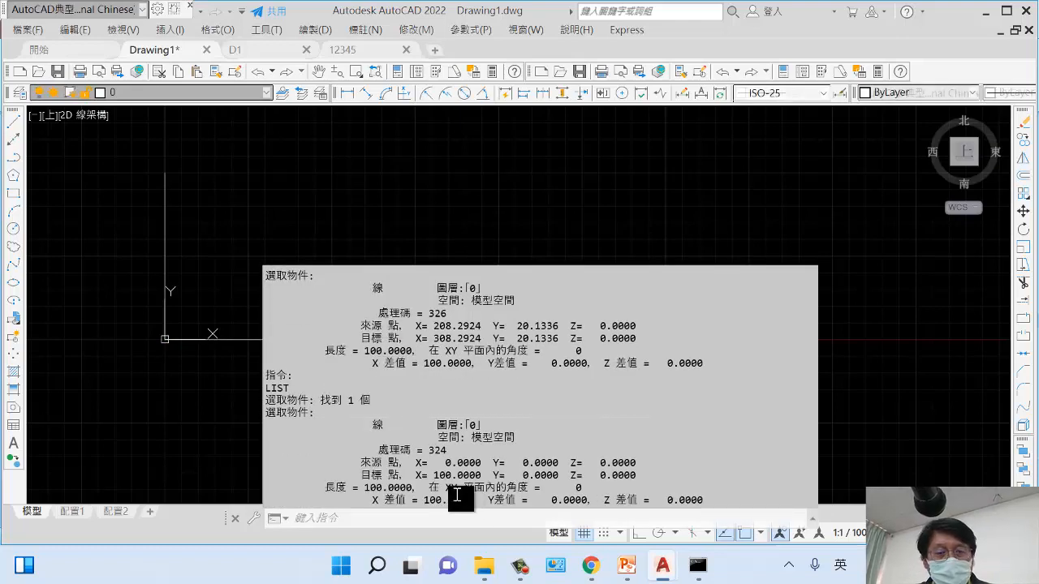
left_click_drag(444, 463, 573, 462)
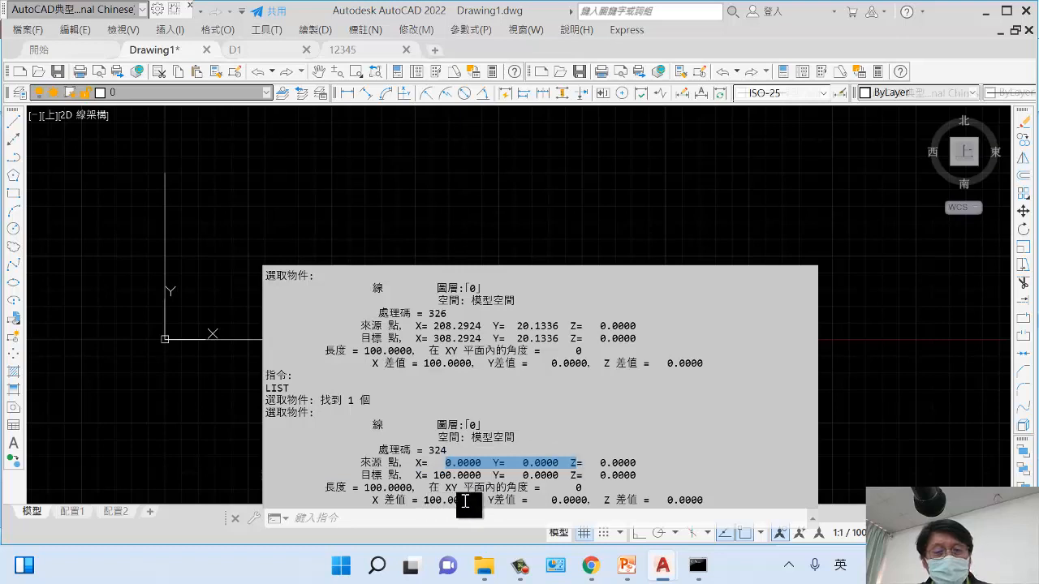
key("Escape")
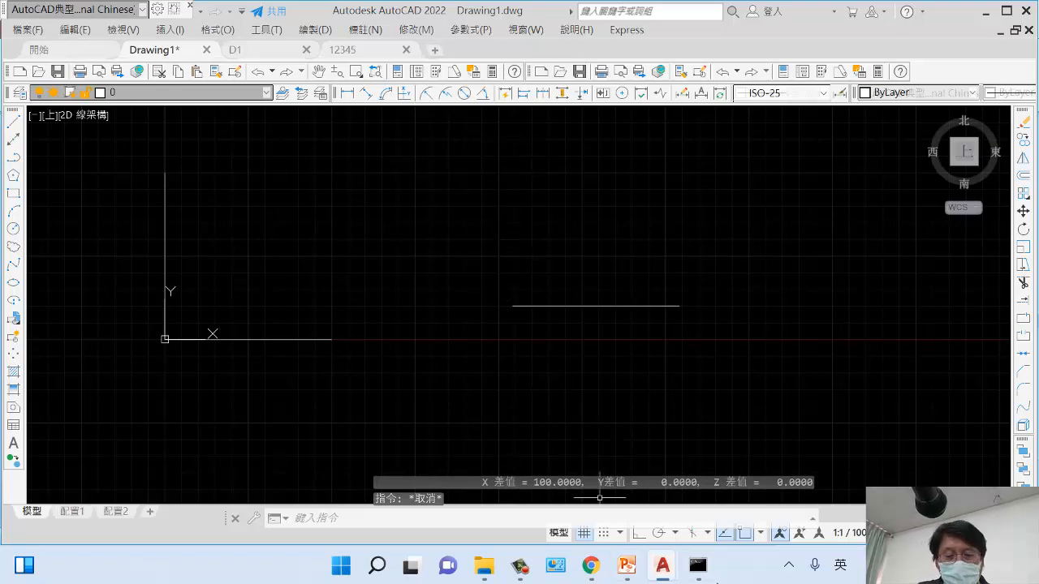
type("l")
key("Return")
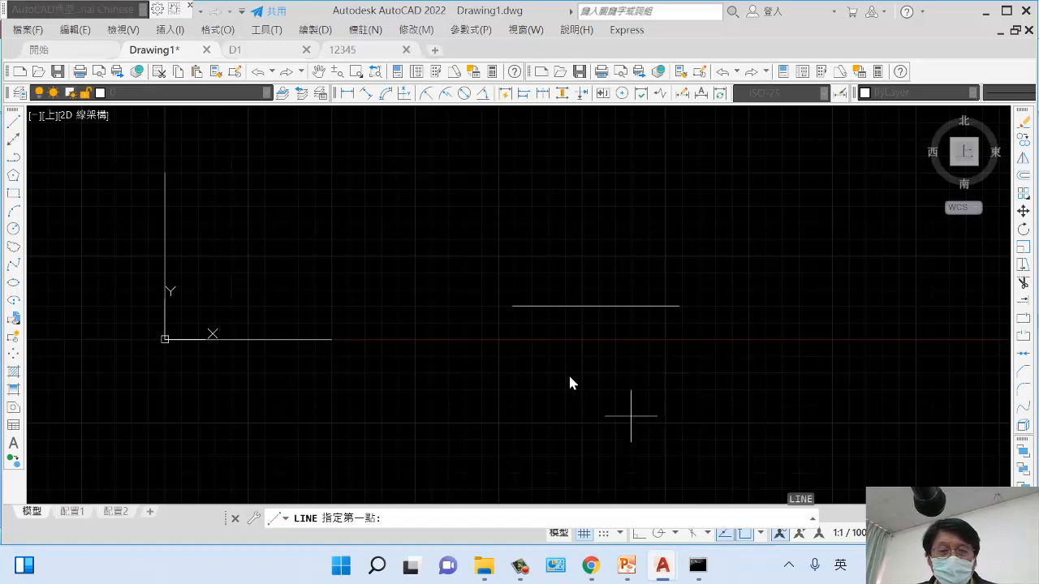
left_click(513, 307)
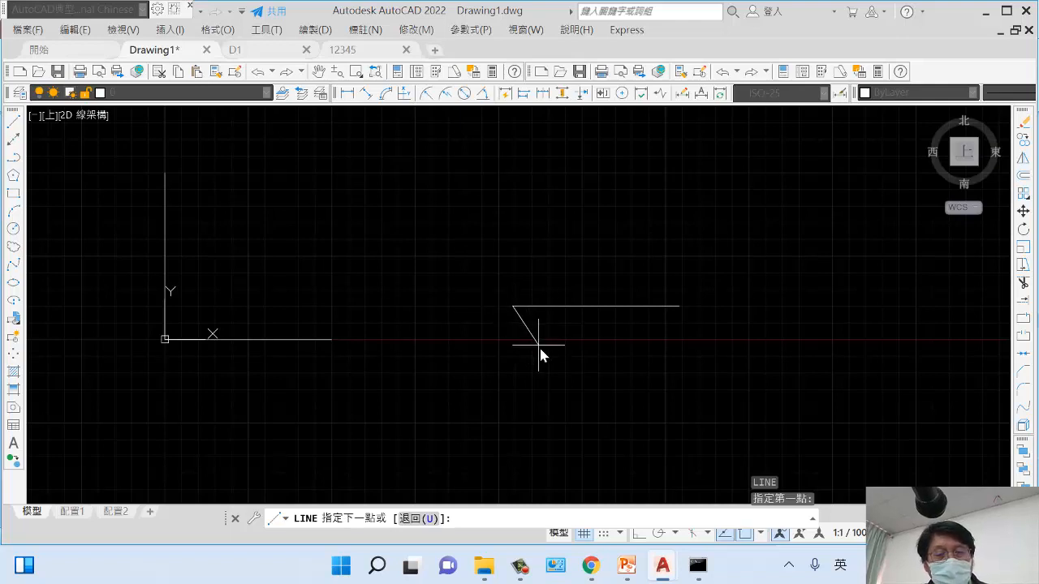
key("Escape")
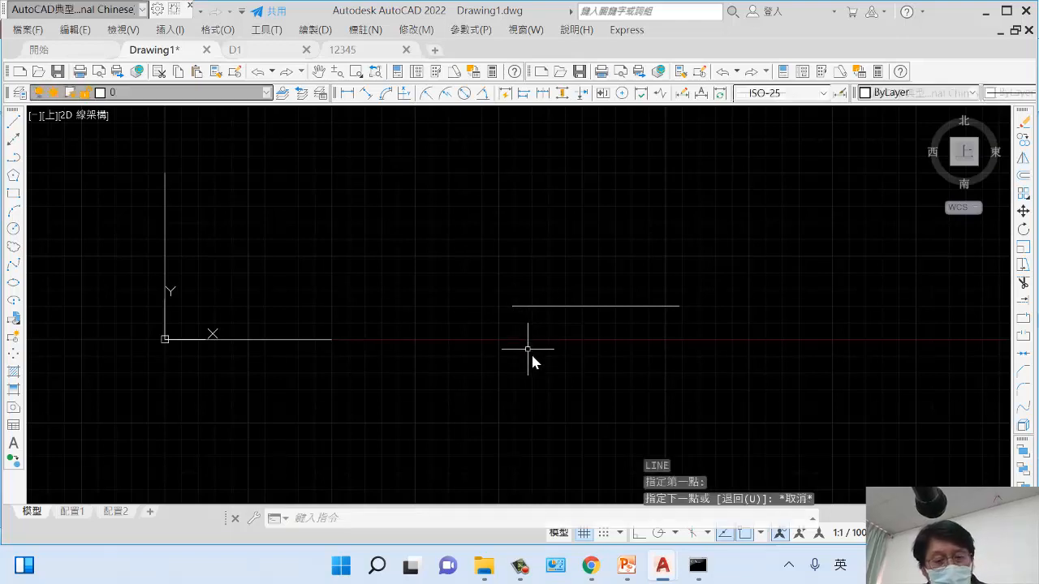
Step: Try to start a line at the left endpoint of the detached horizontal line with object snap turned off
key("F3")
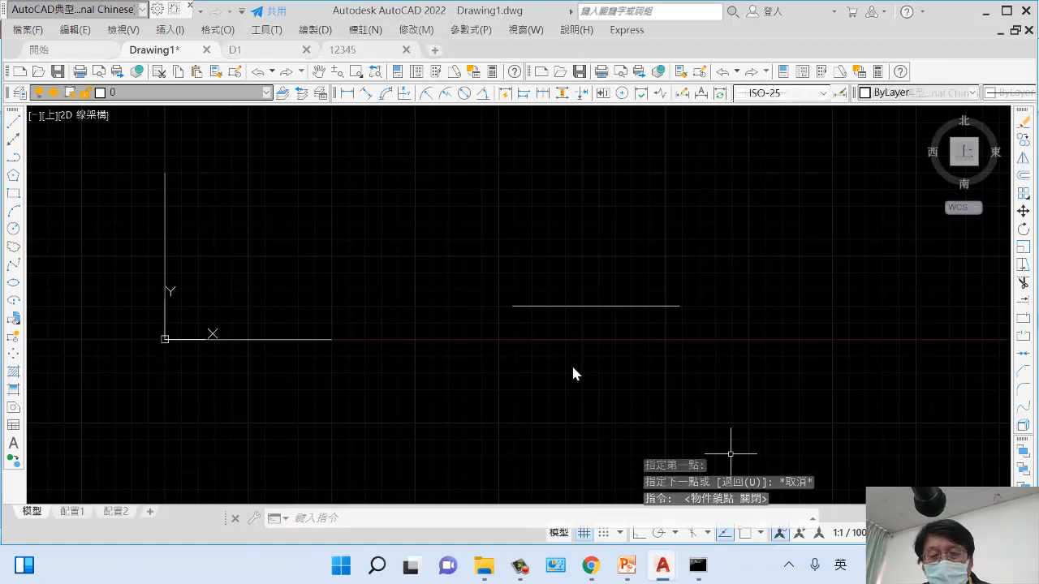
type("l")
key("Return")
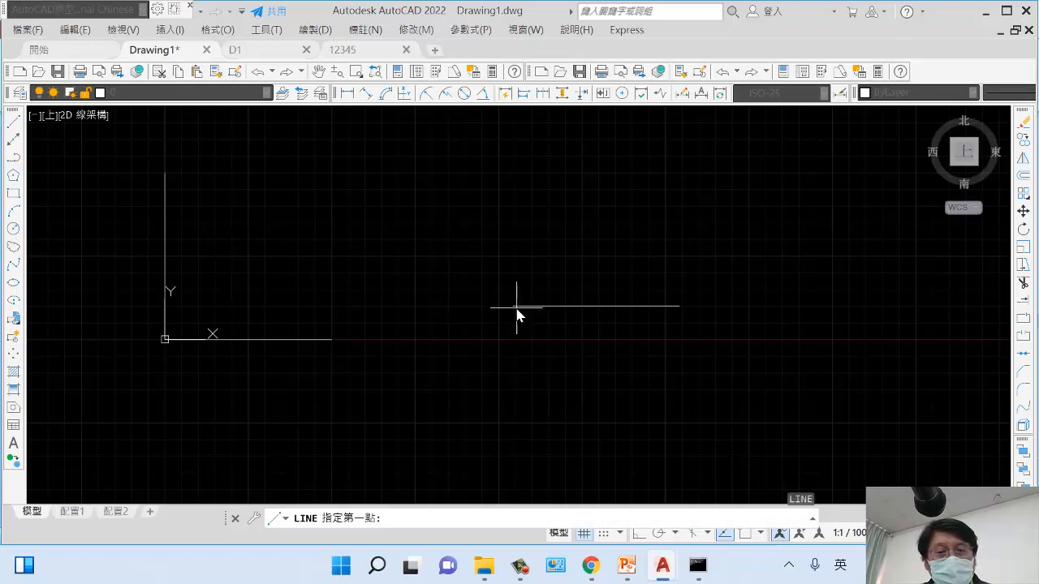
scroll(513, 313, "up", 5)
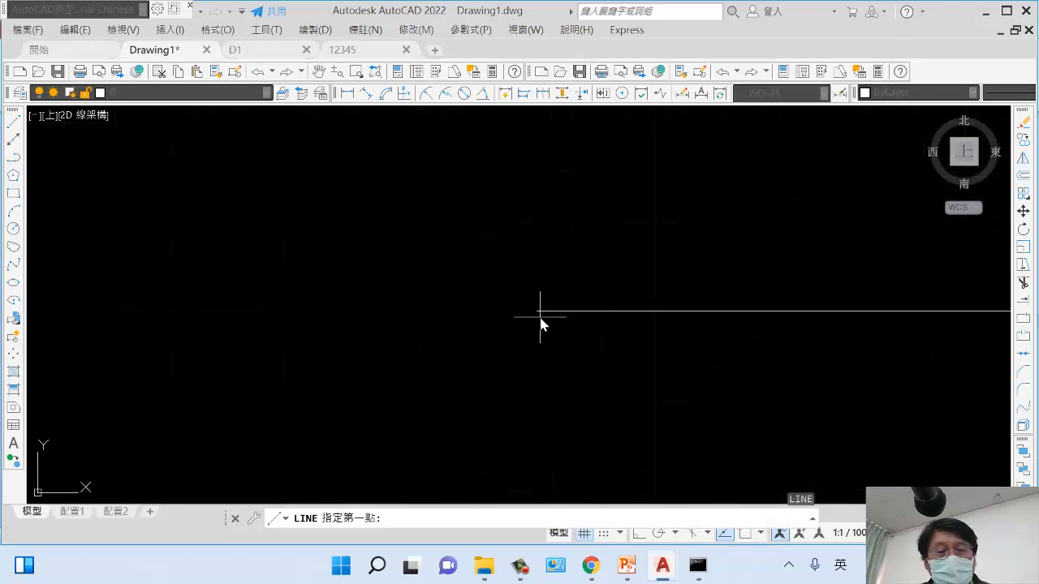
scroll(540, 316, "down", 5)
scroll(540, 325, "up", 4)
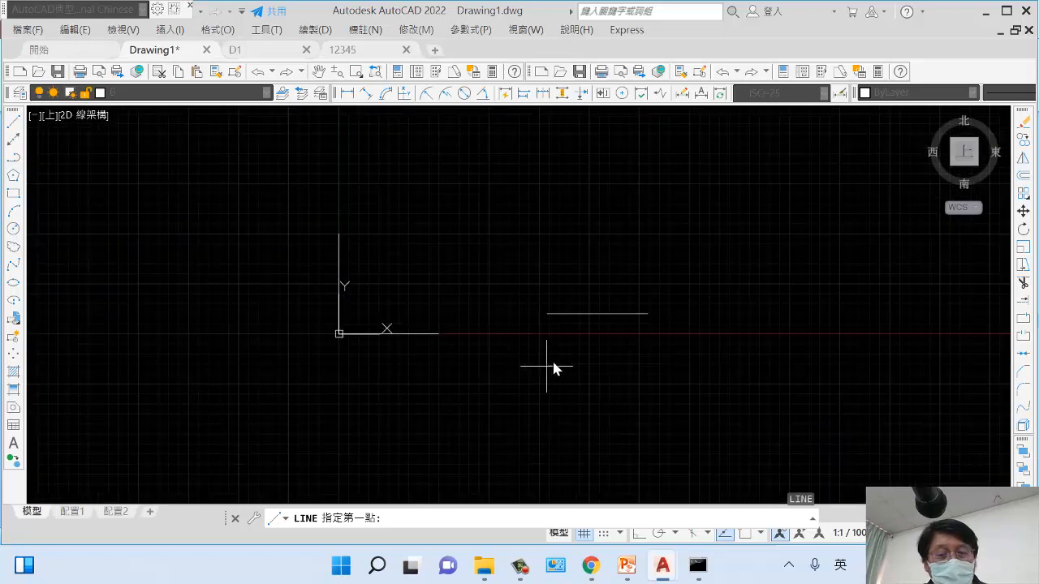
key("F3")
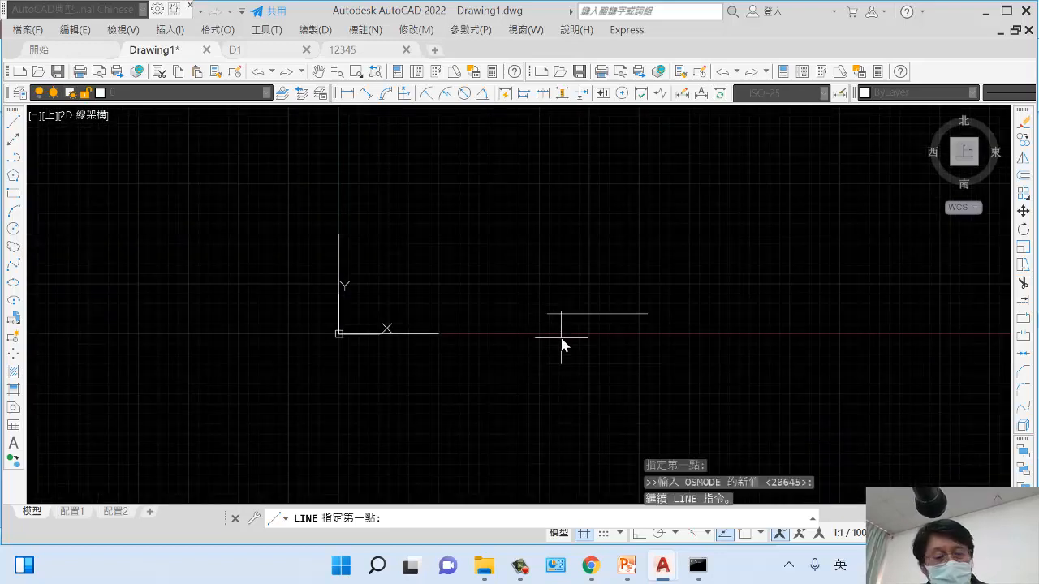
key("Escape")
key("Escape")
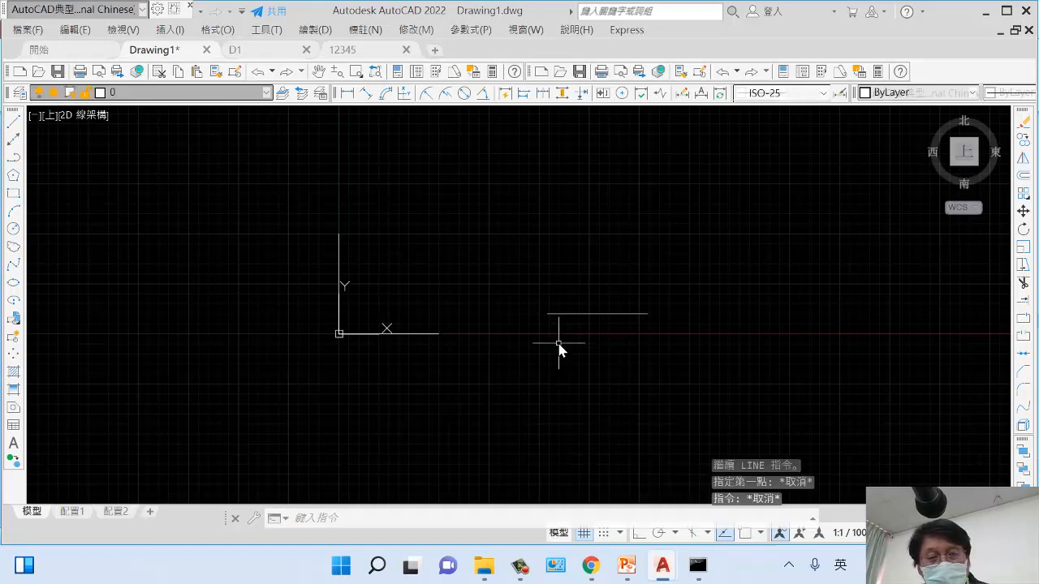
key("F3")
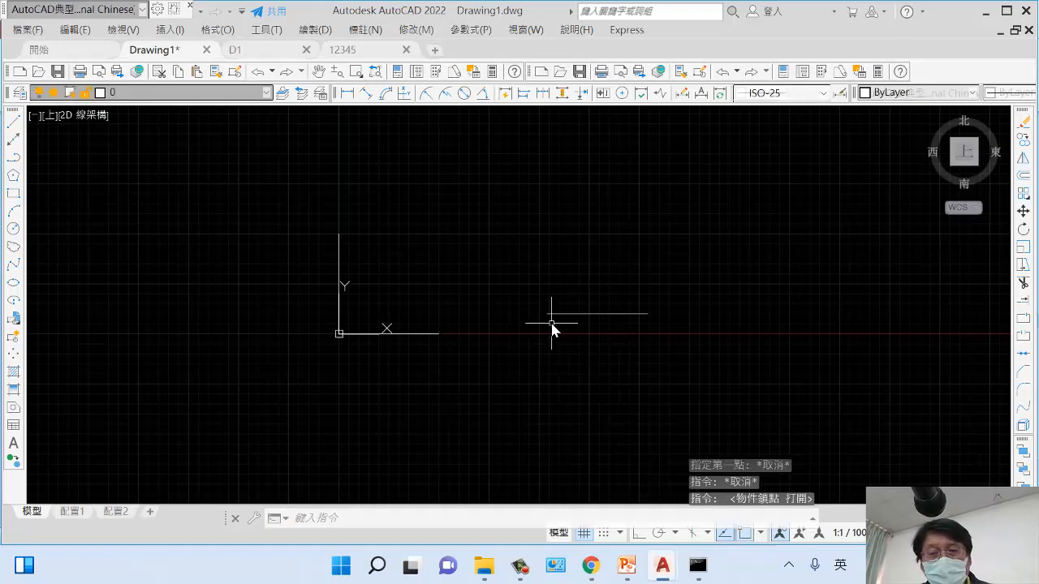
type("l")
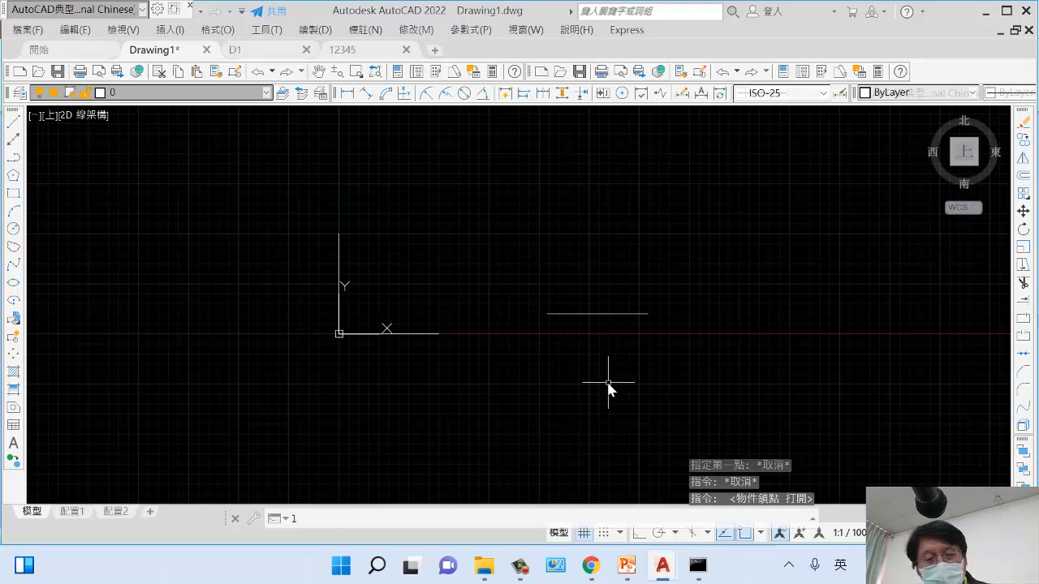
key("Return")
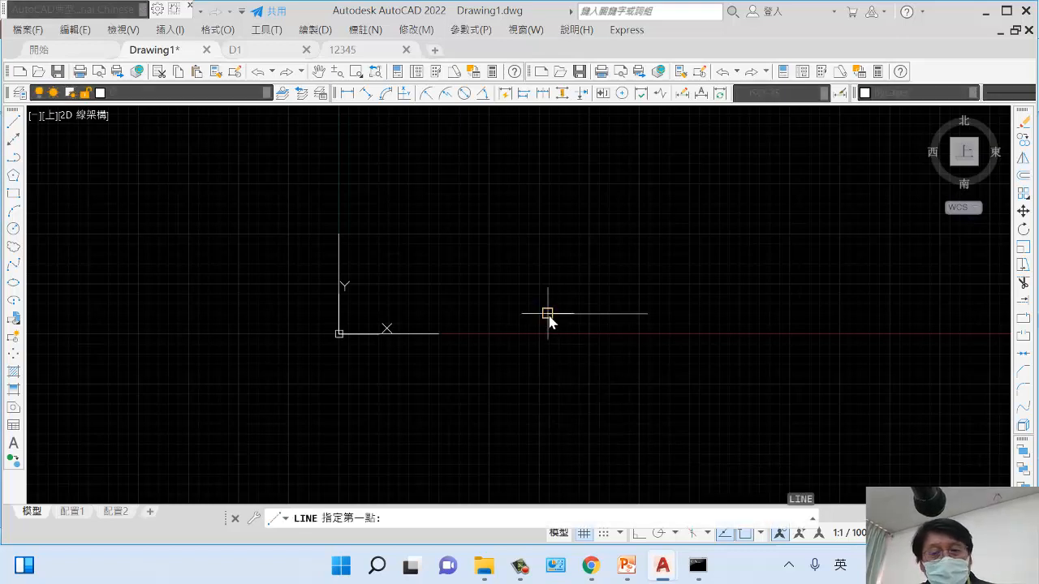
left_click(548, 313)
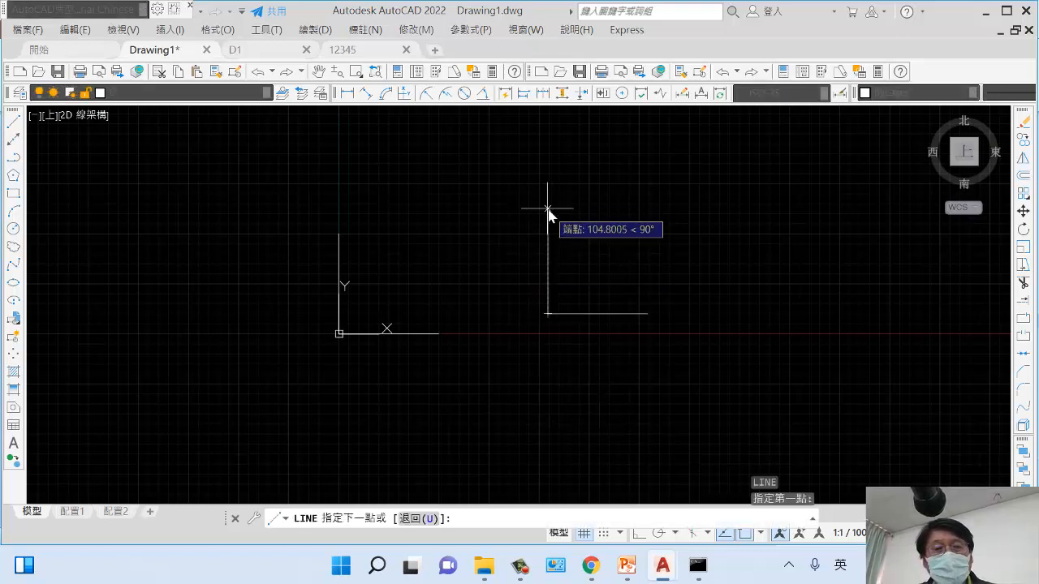
key("F8")
type("@100<90")
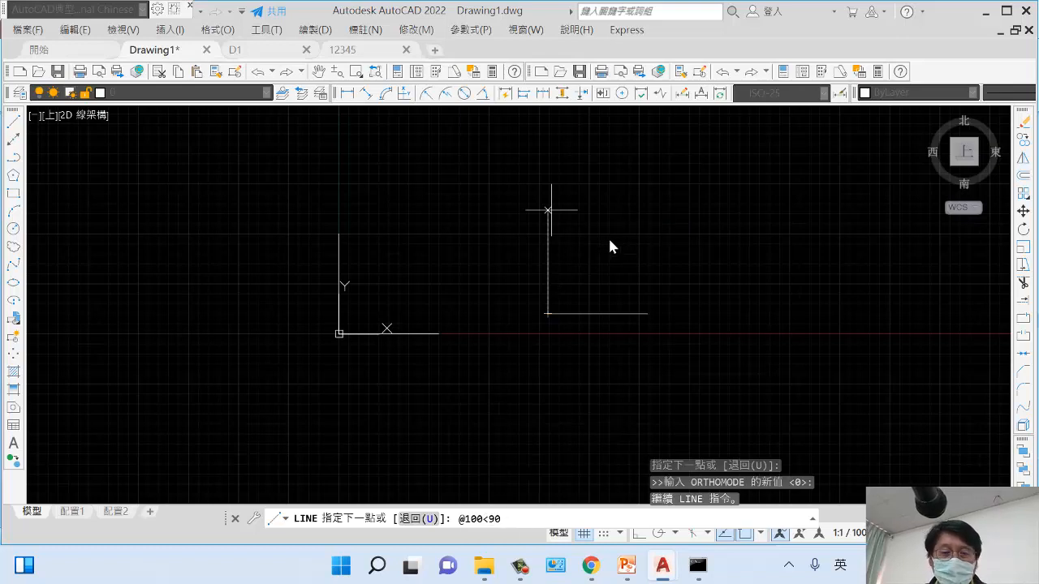
key("Return")
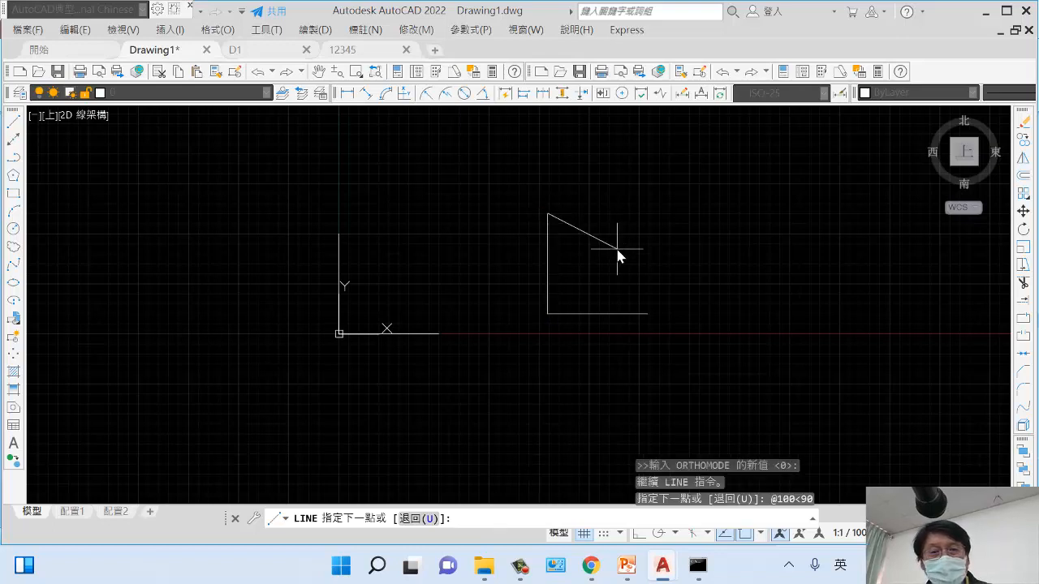
key("Return")
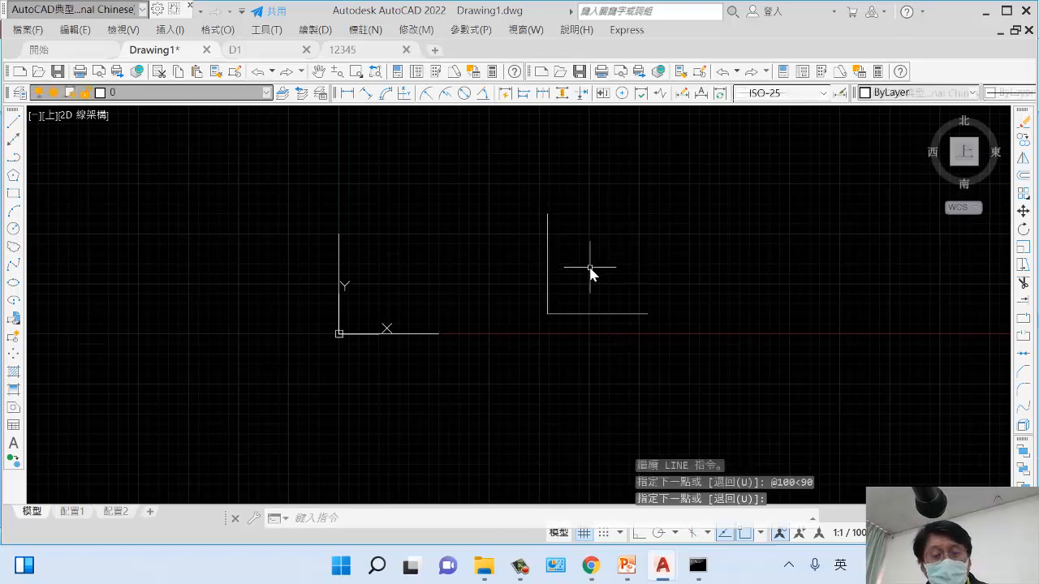
Step: List the properties of the new vertical line and examine its length and its angle in the XY plane
type("li")
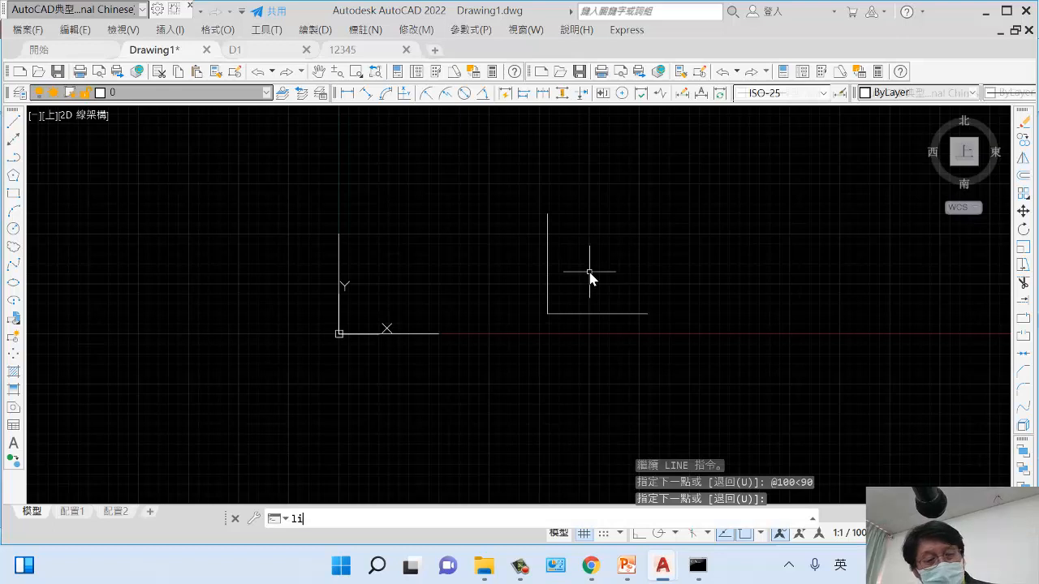
key("Return")
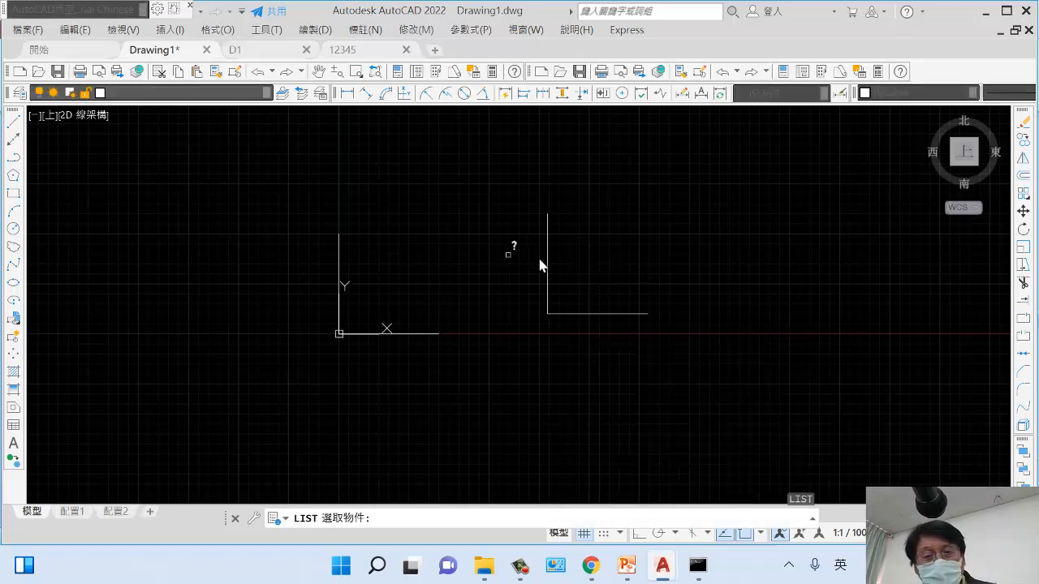
left_click(548, 252)
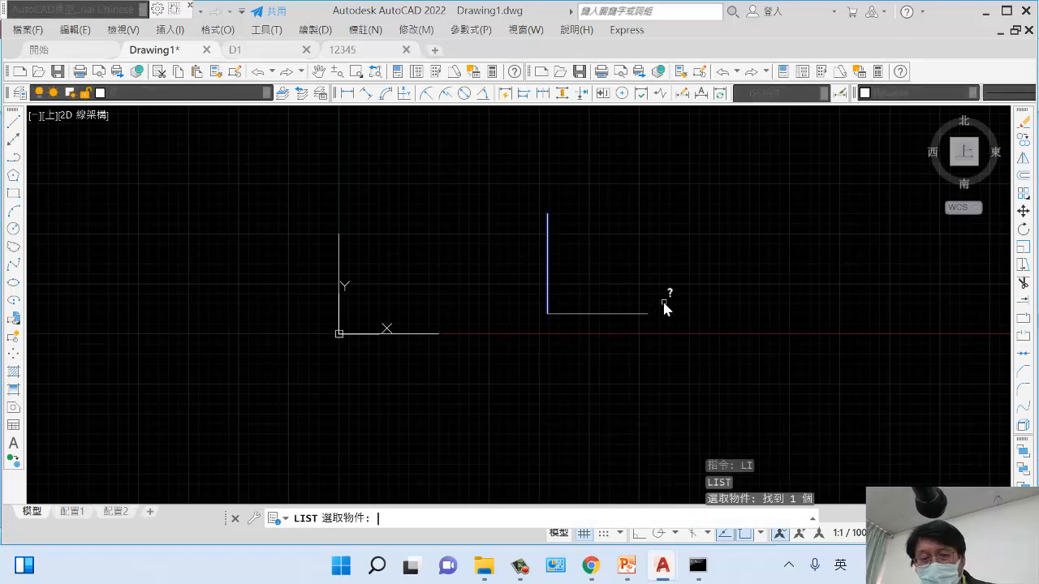
key("Return")
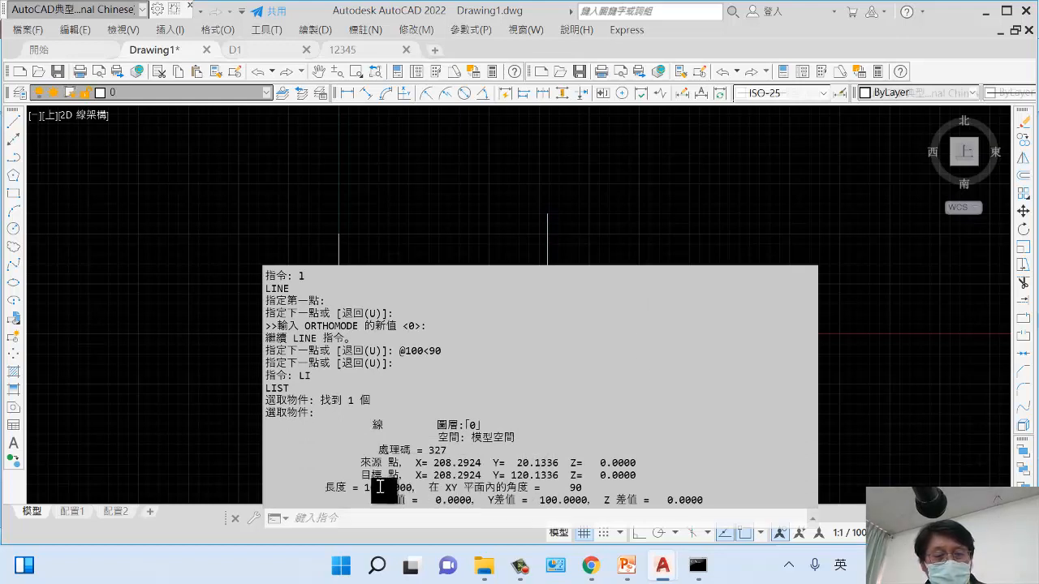
double_click(388, 487)
left_click_drag(475, 487, 608, 485)
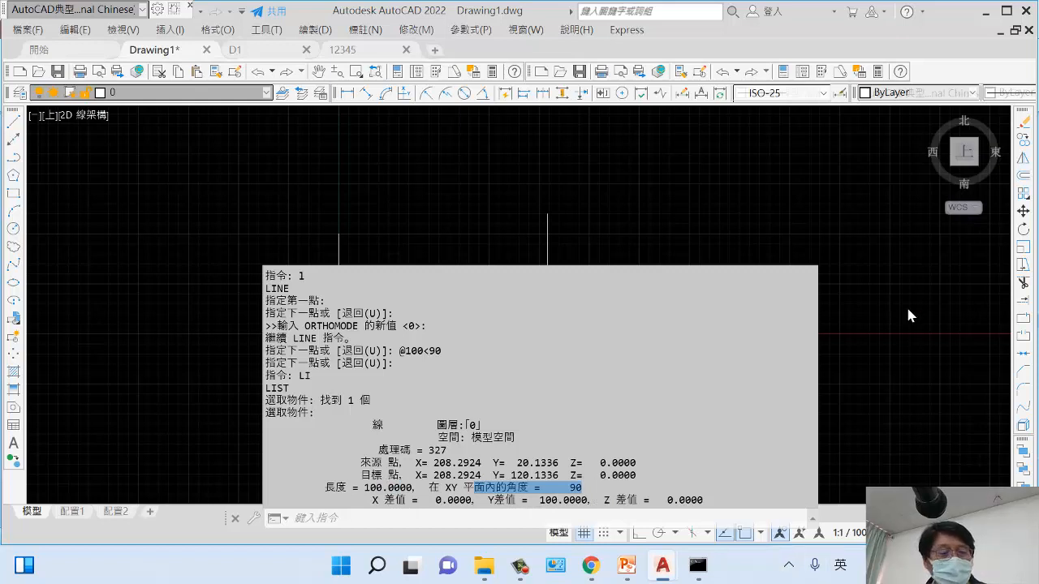
key("Escape")
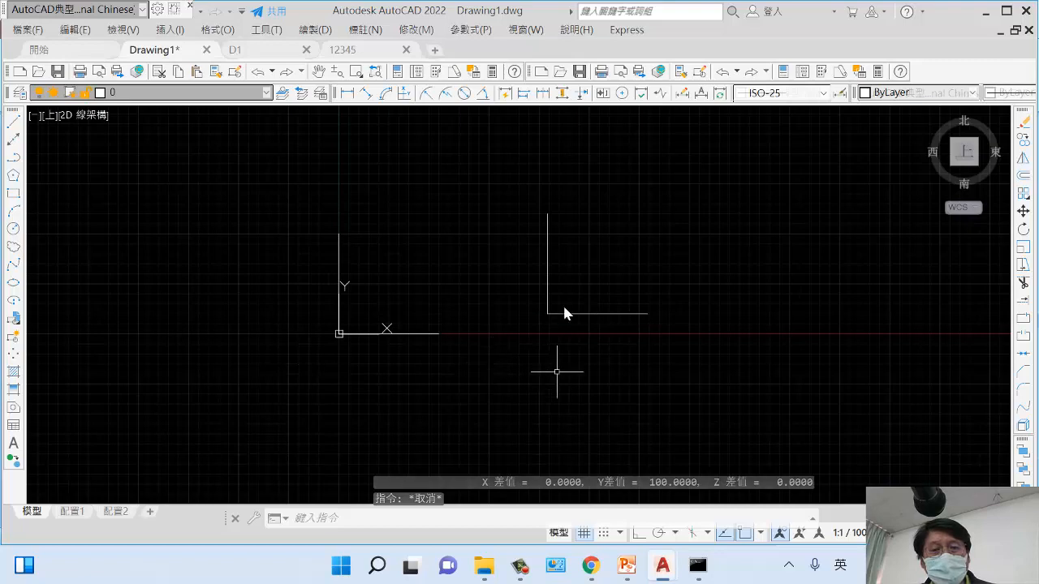
scroll(510, 331, "up", 6)
scroll(422, 447, "down", 4)
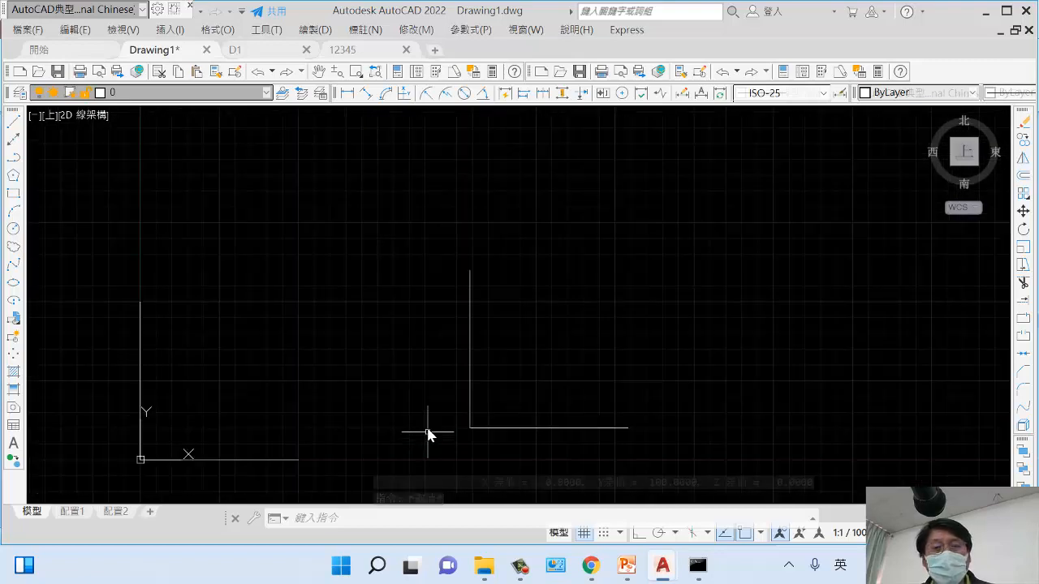
scroll(428, 432, "up", 2)
scroll(429, 430, "down", 6)
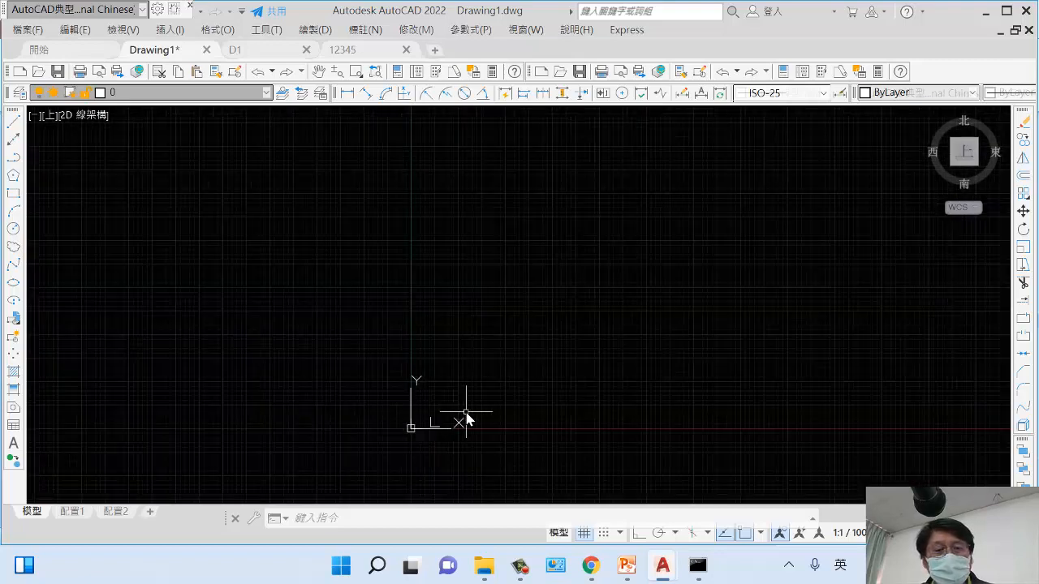
scroll(467, 418, "up", 3)
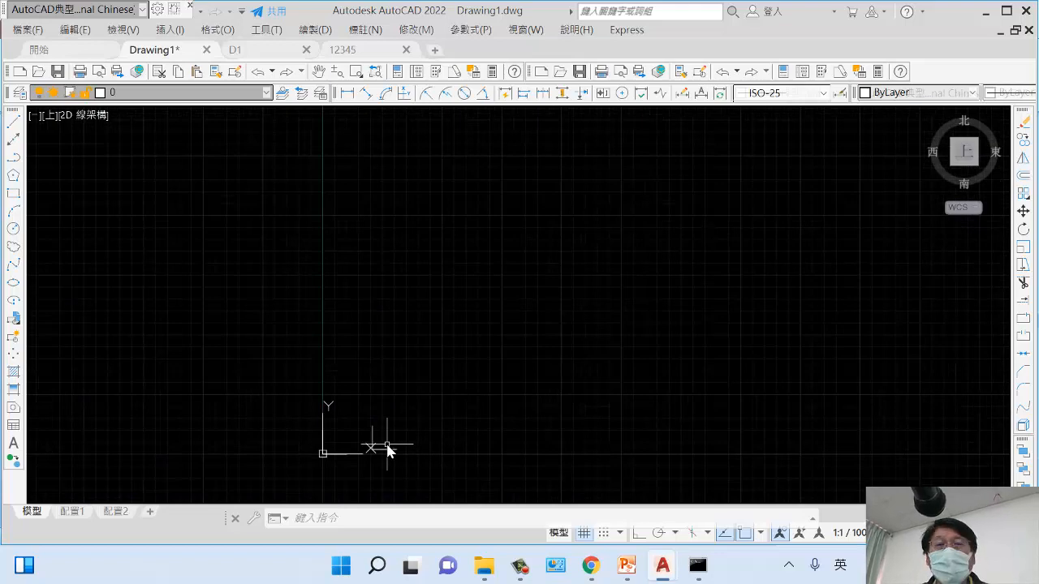
scroll(389, 434, "up", 3)
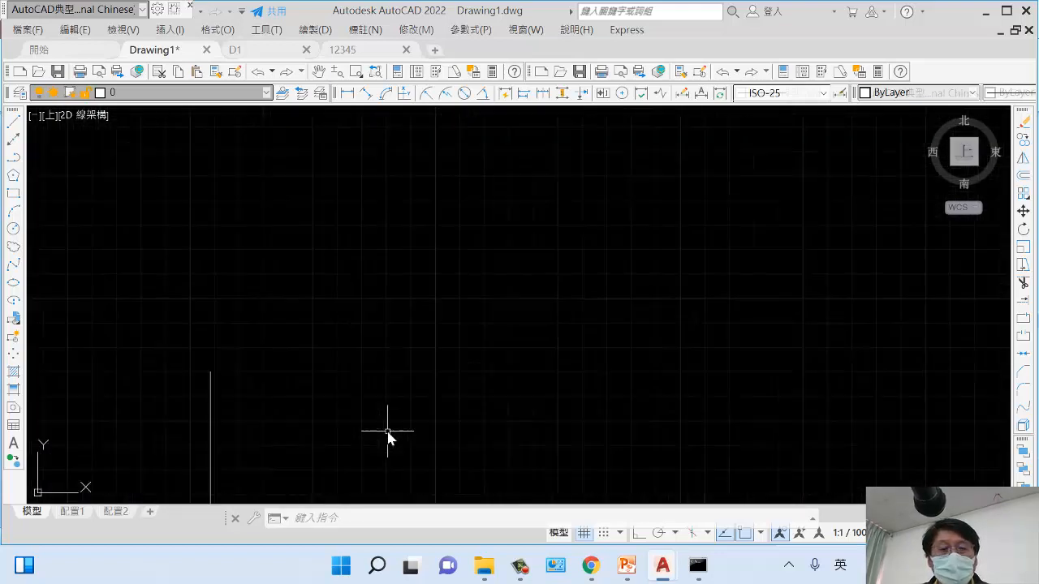
scroll(560, 286, "down", 4)
scroll(528, 355, "up", 2)
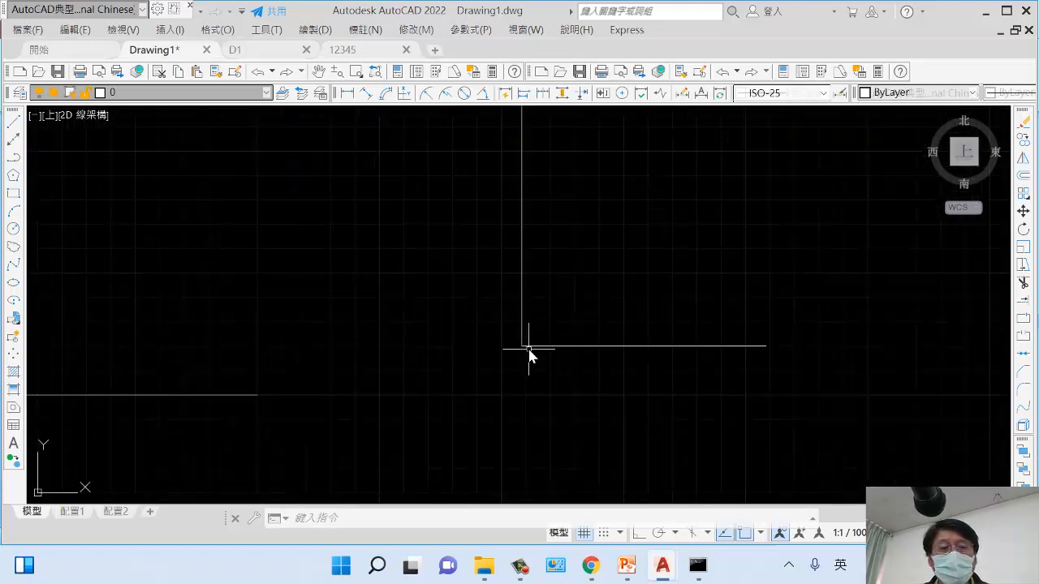
scroll(528, 354, "down", 2)
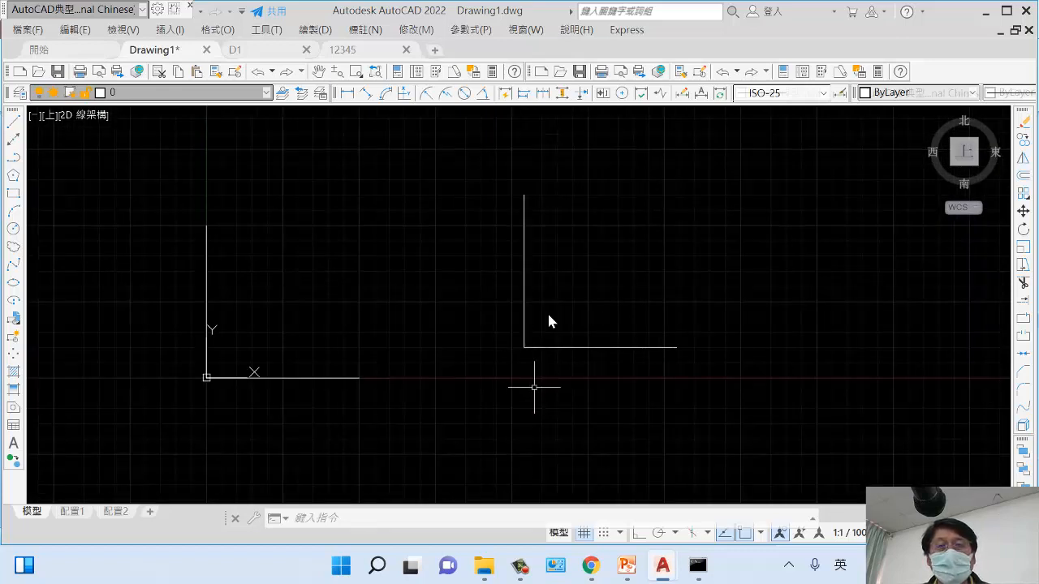
Step: Switch to the PowerPoint presentation and review the coordinate input formats on slide 60, including the polar < and relative @ symbols
left_click(627, 566)
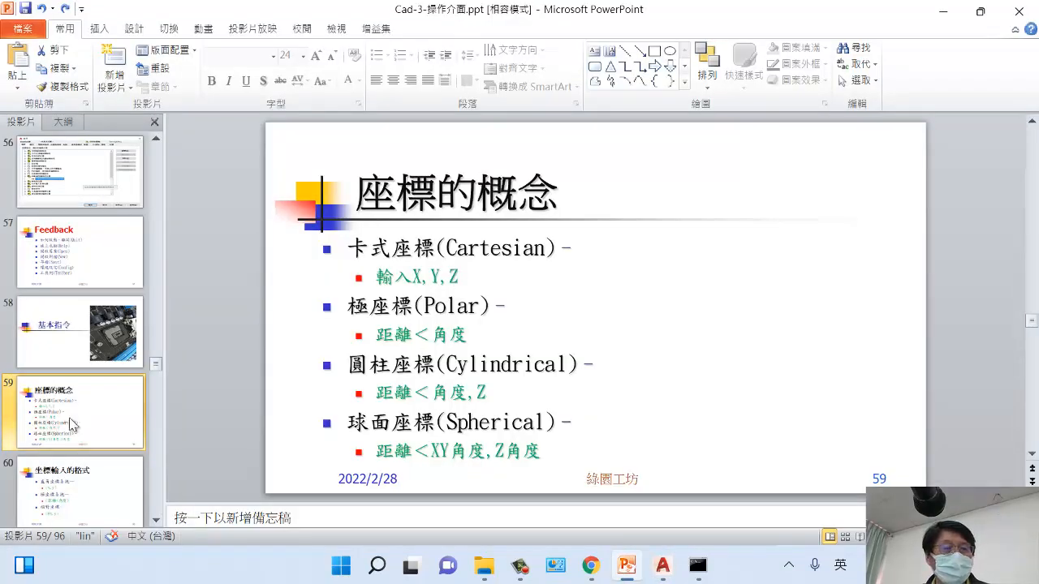
left_click(94, 481)
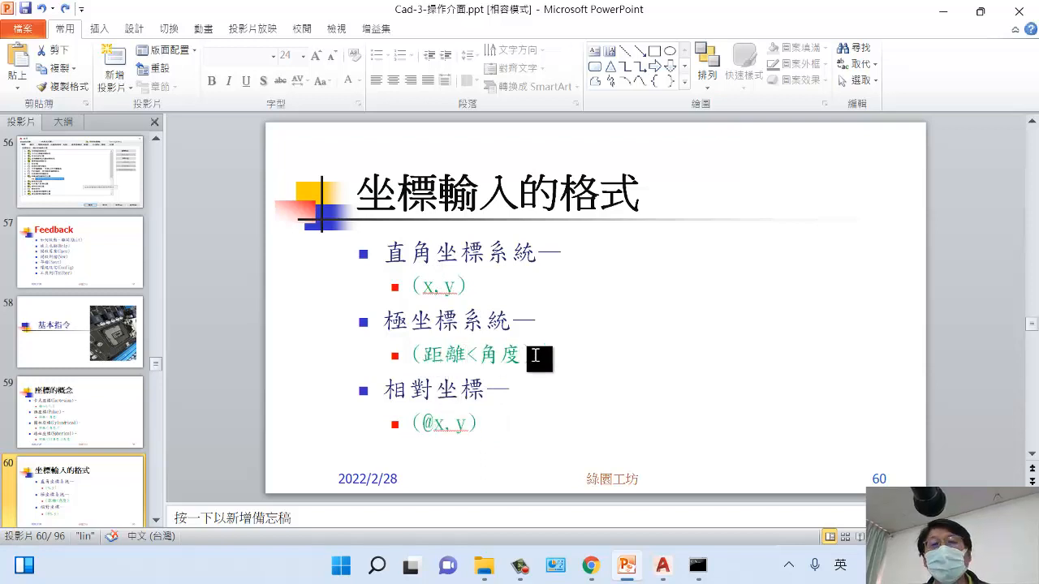
double_click(474, 355)
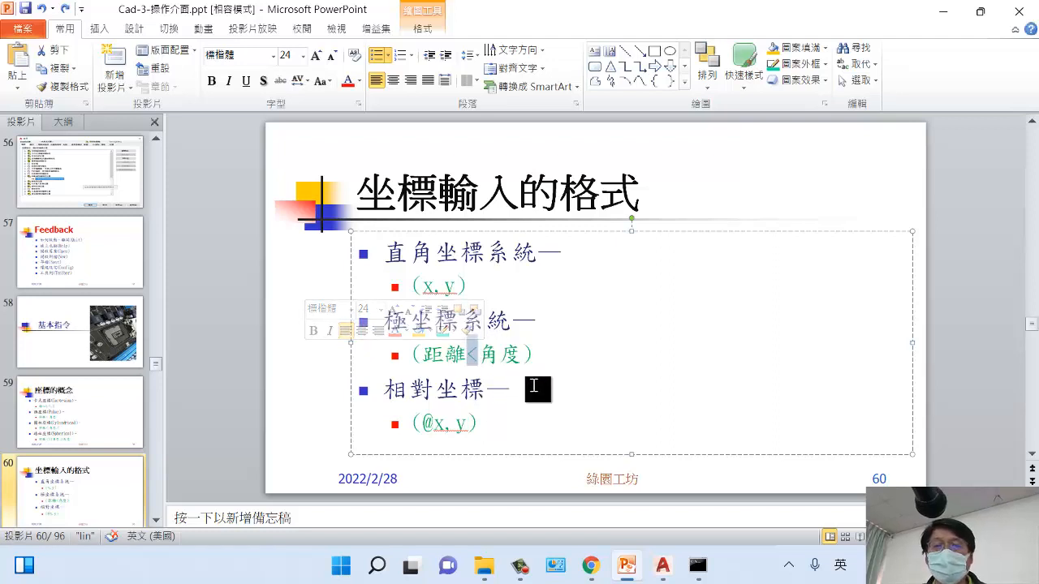
left_click_drag(435, 423, 421, 423)
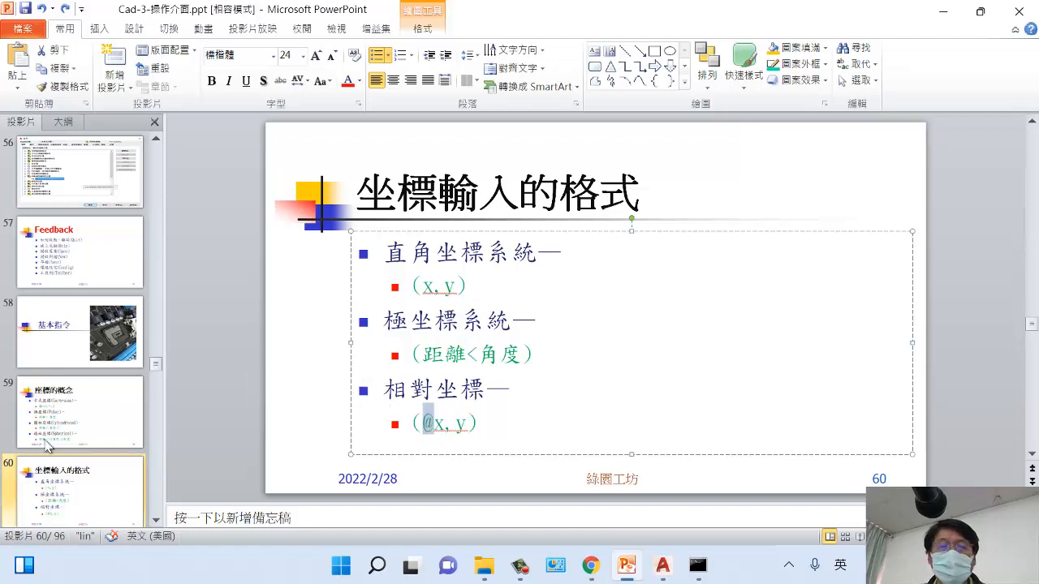
Step: Replace "ddrmodes" with "osnap" in the title of slide 61 and save the presentation
left_click(105, 467)
scroll(105, 378, "down", 2)
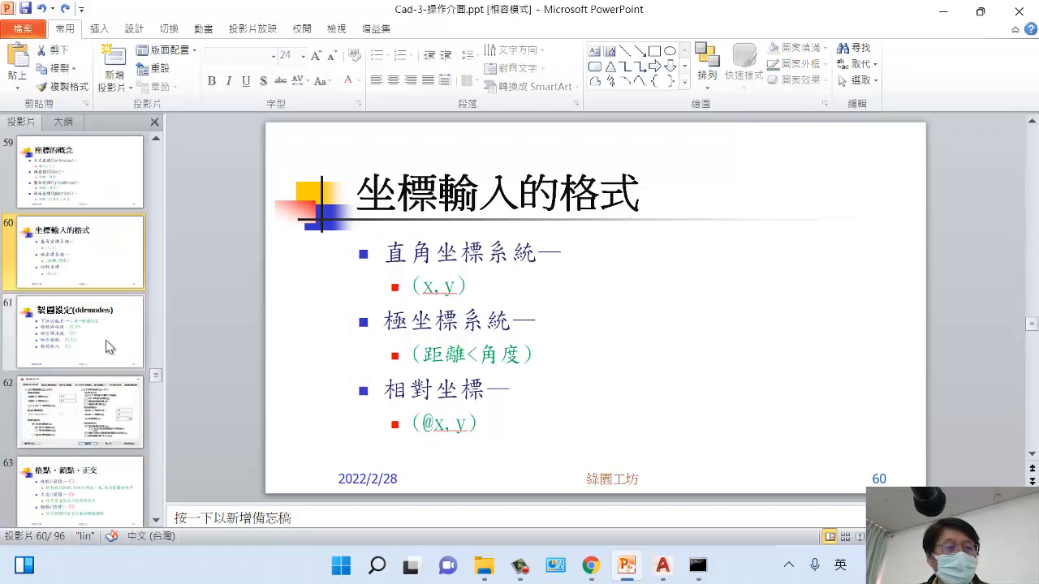
left_click(92, 334)
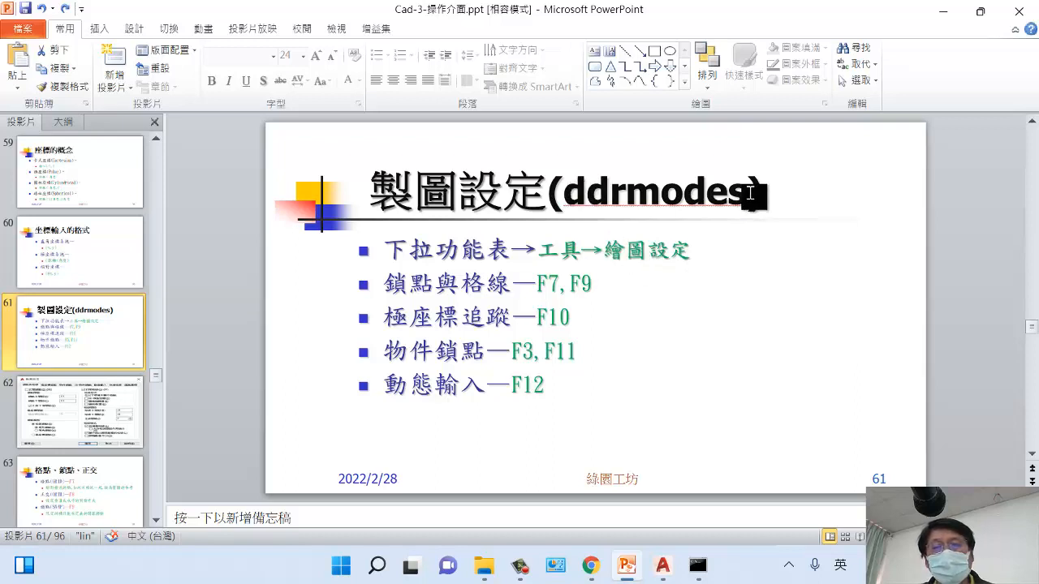
left_click_drag(749, 194, 572, 201)
type("osnap")
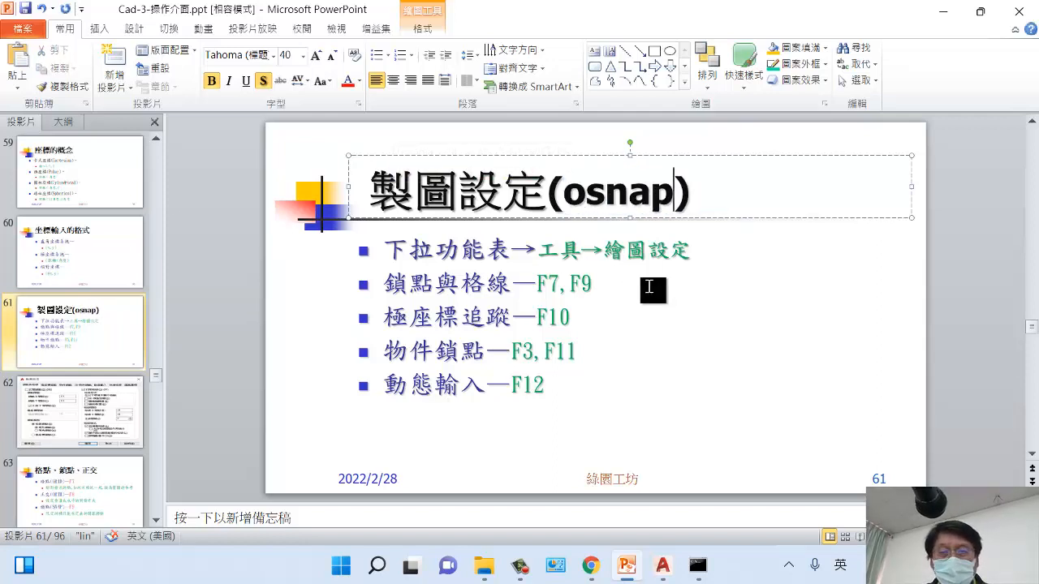
left_click(712, 361)
left_click(25, 8)
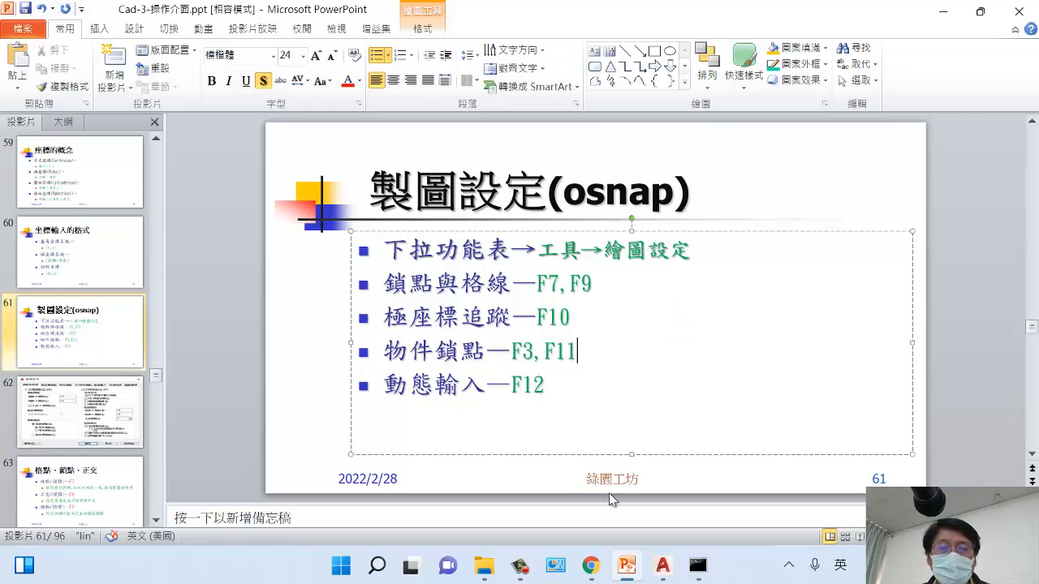
Step: Switch to Drawing1.dwg in AutoCAD, open the drafting settings with the OSNAP command, and move the dialog away from the lines
left_click(662, 564)
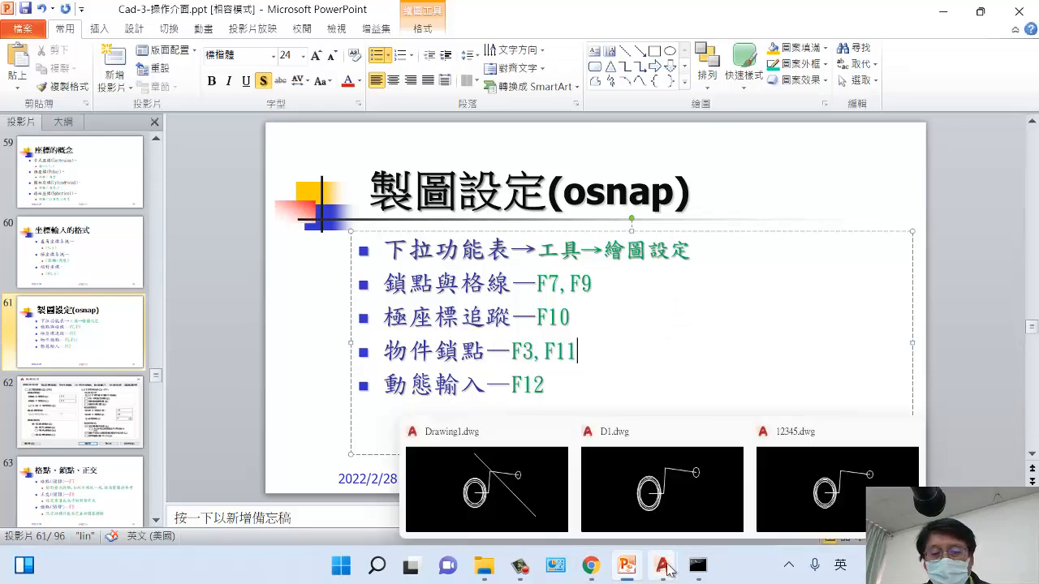
left_click(500, 497)
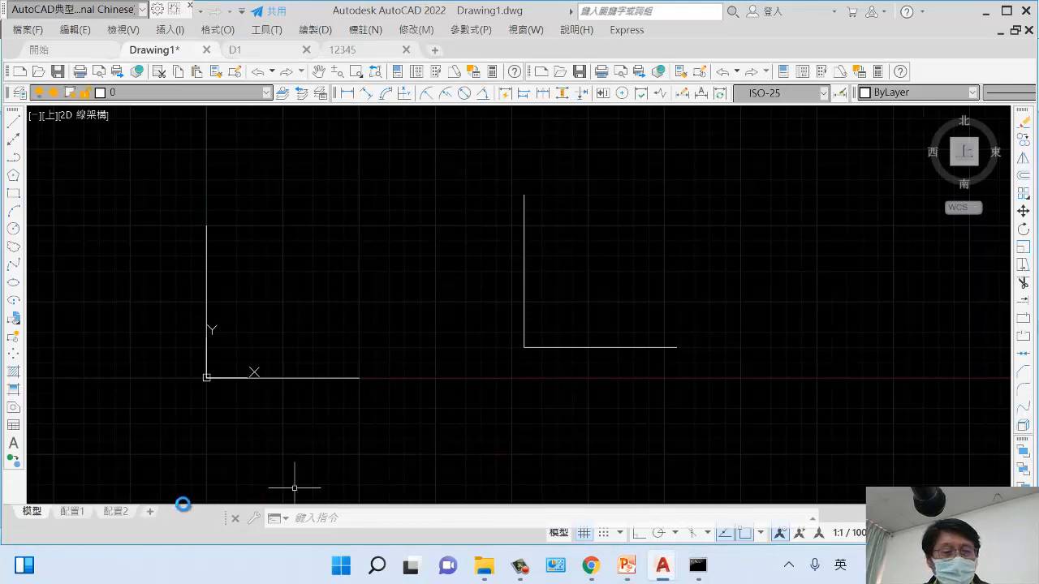
left_click(331, 516)
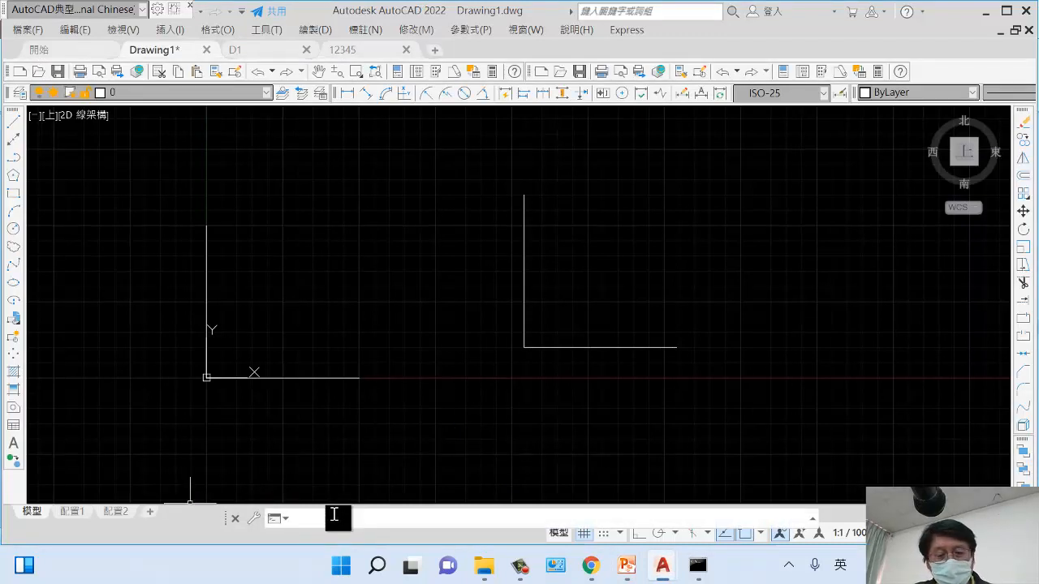
type("osnap")
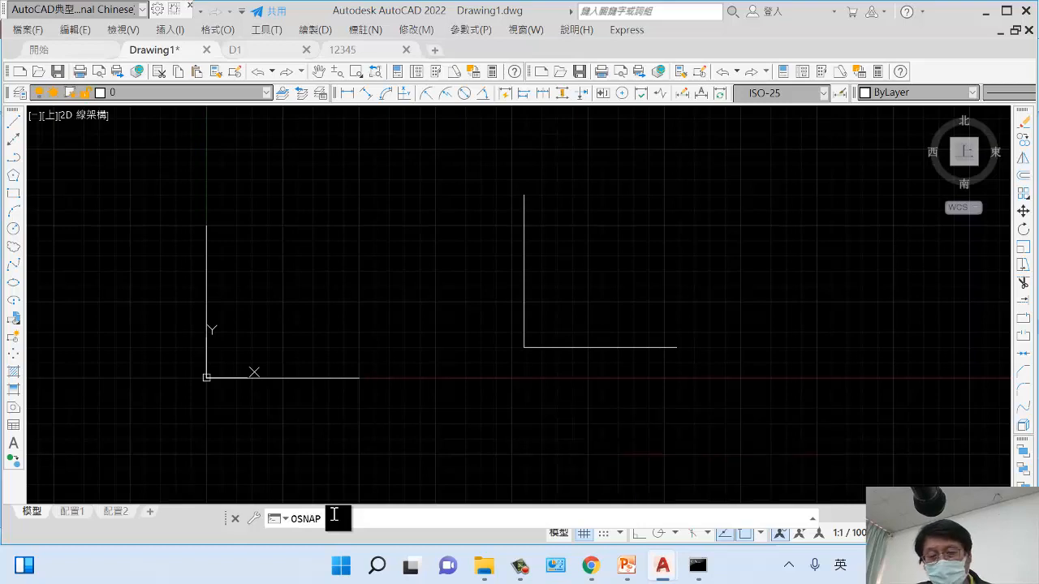
key("Return")
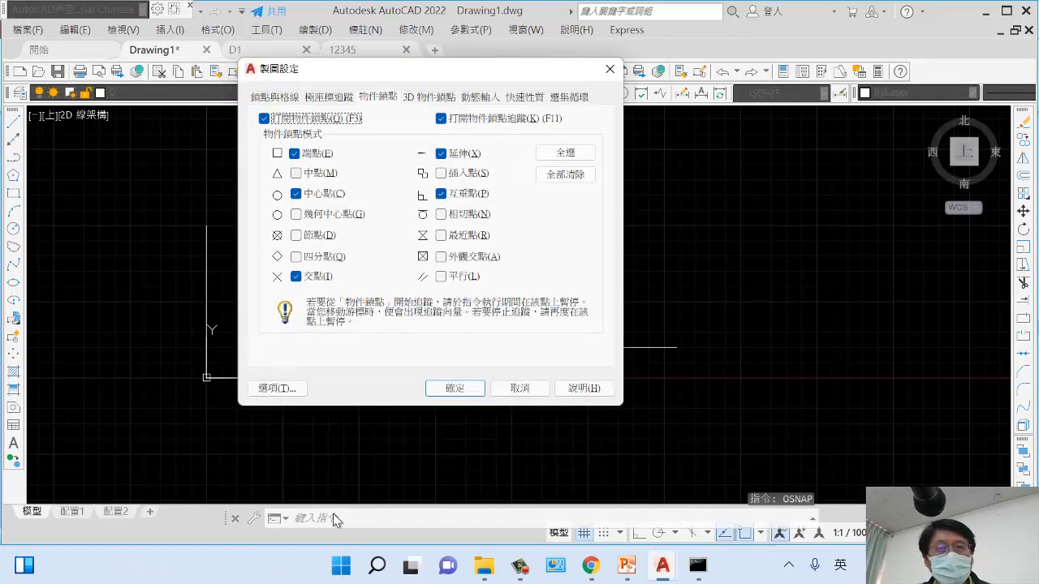
left_click_drag(367, 70, 659, 106)
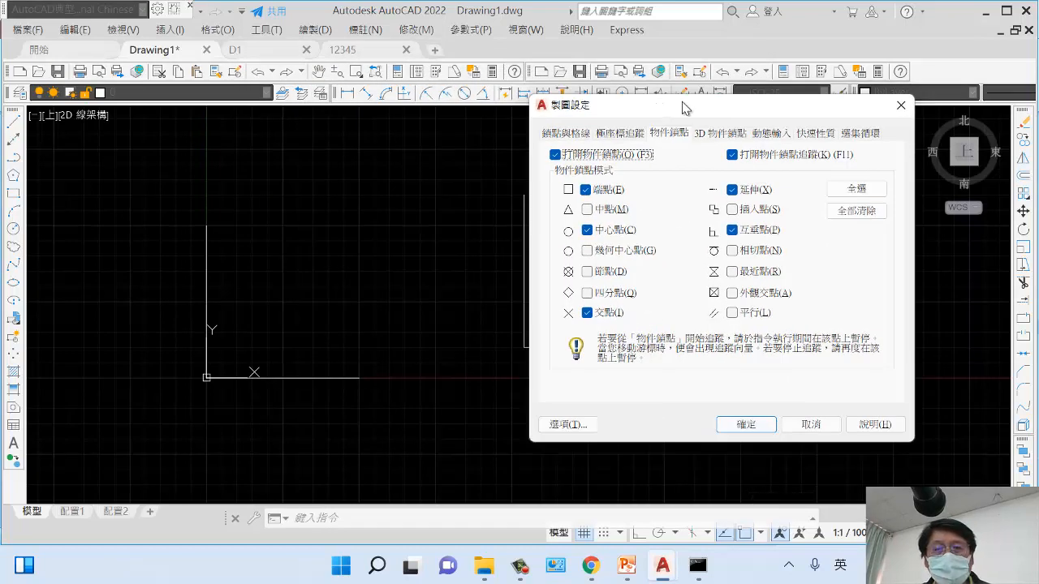
Step: Examine the snap and grid settings and the object snap modes, switching object snap off and back on
left_click(565, 134)
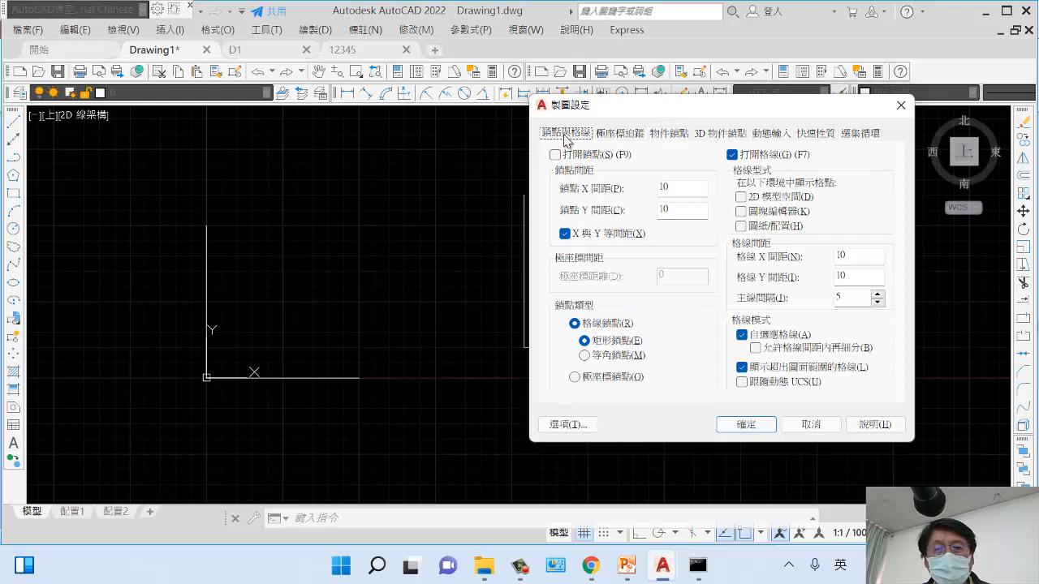
left_click(673, 134)
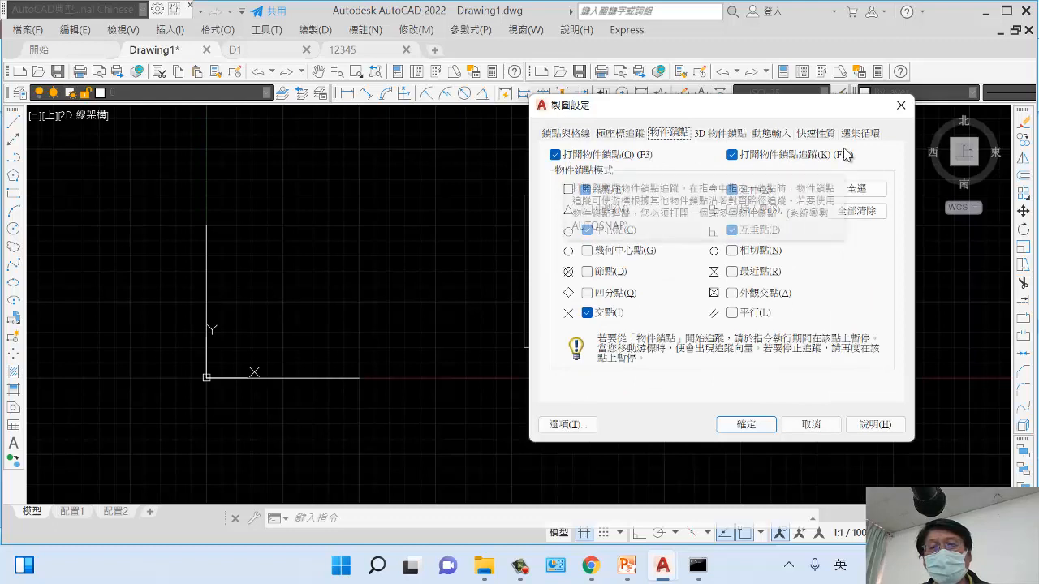
left_click(556, 155)
left_click(556, 155)
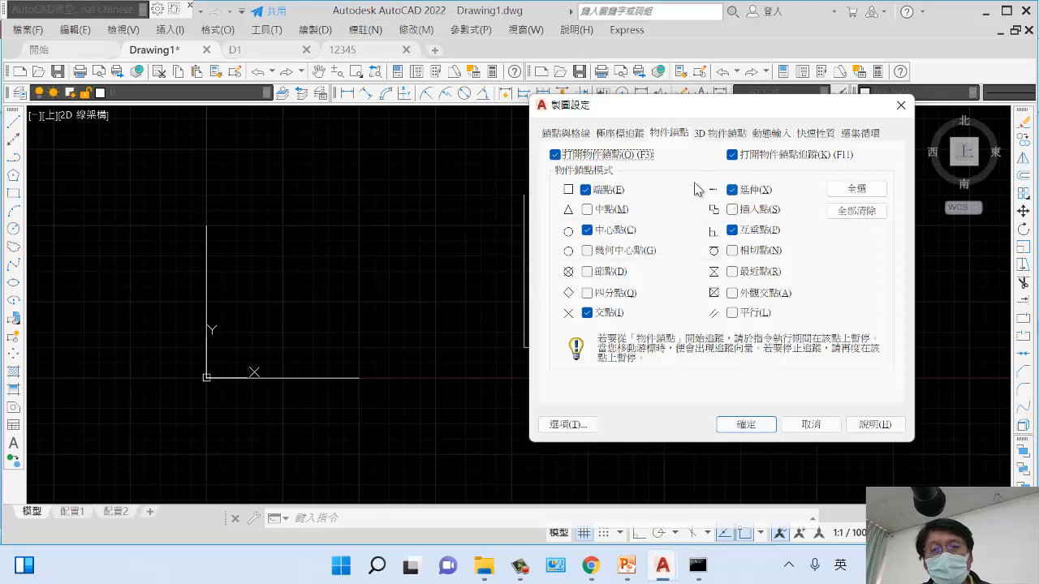
Step: Dismiss the drafting settings and try starting a line at the vertical line's upper end with a one-time endpoint snap
left_click(811, 426)
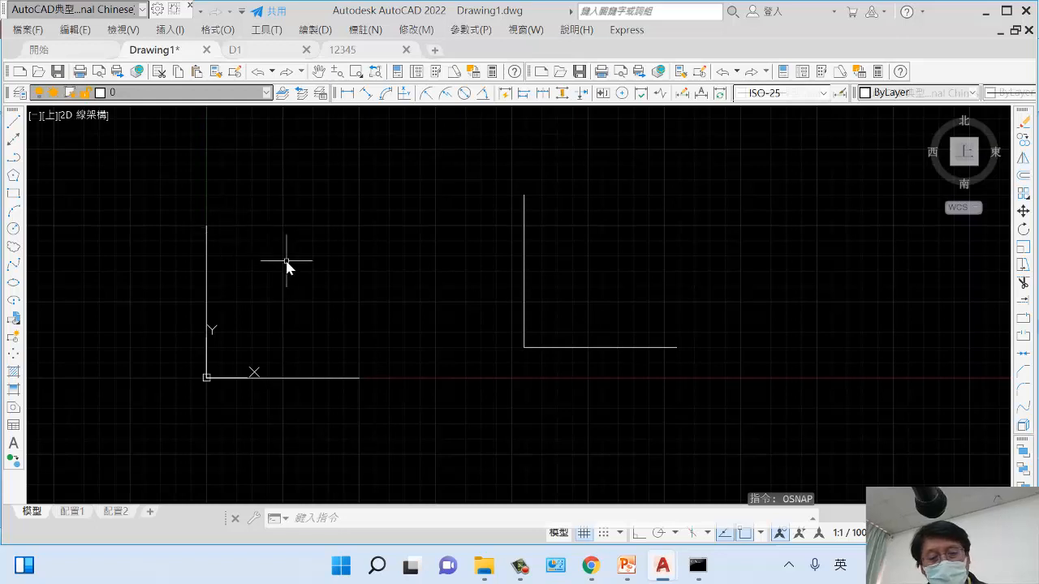
type("l")
key("Return")
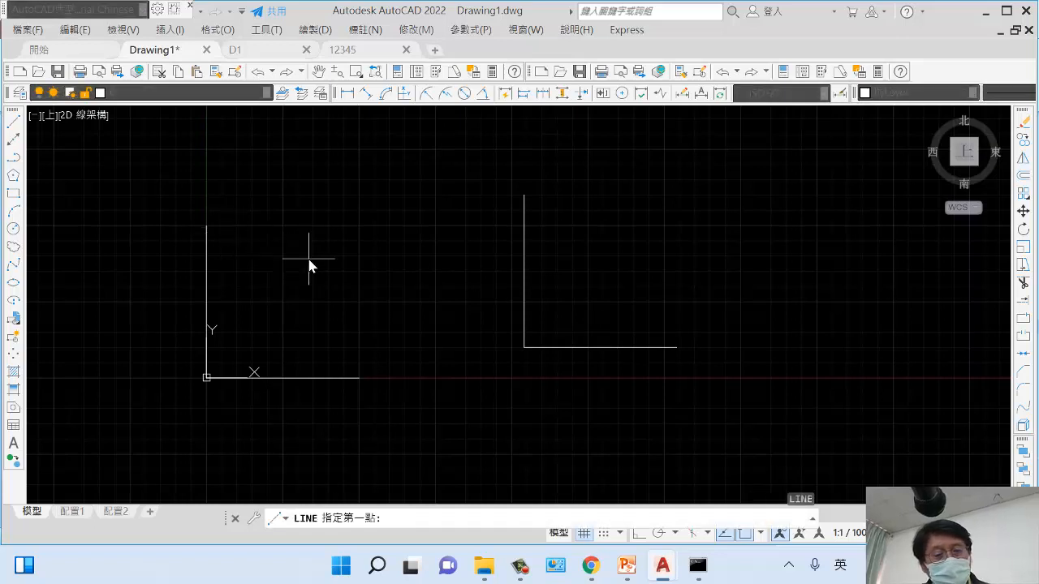
right_click(308, 259, "shift")
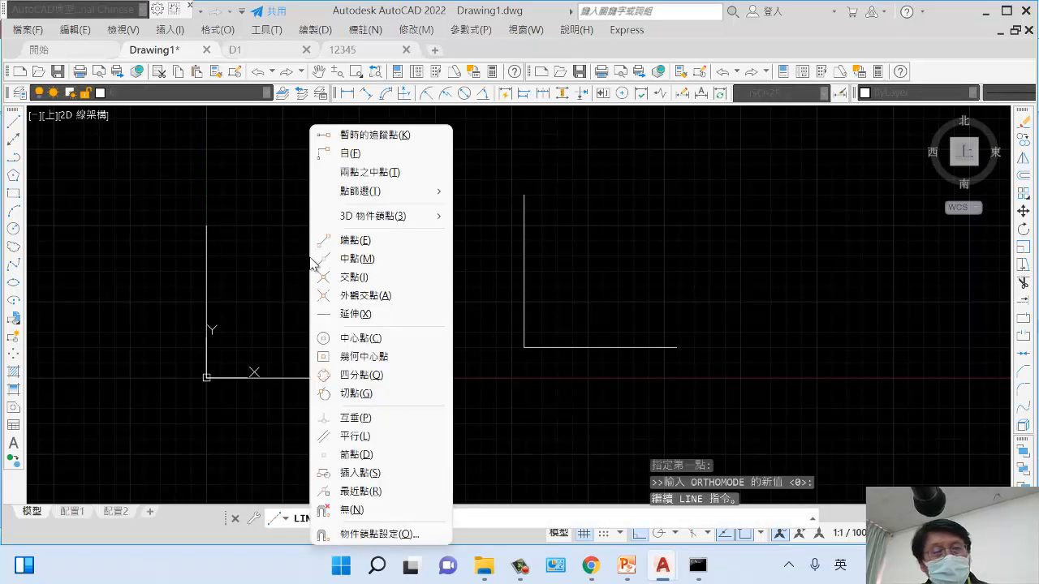
left_click(378, 241)
left_click(208, 229)
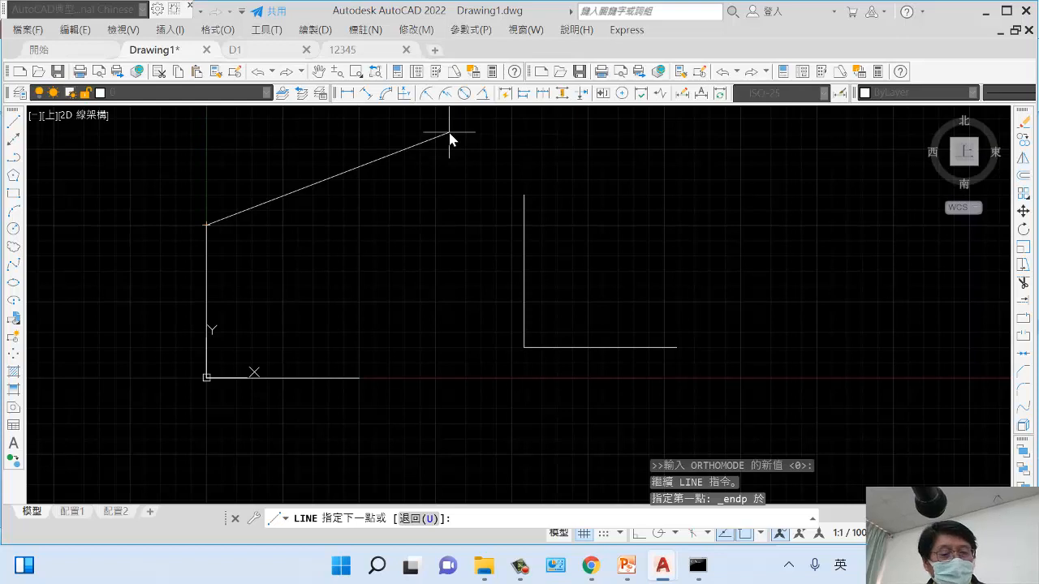
key("Escape")
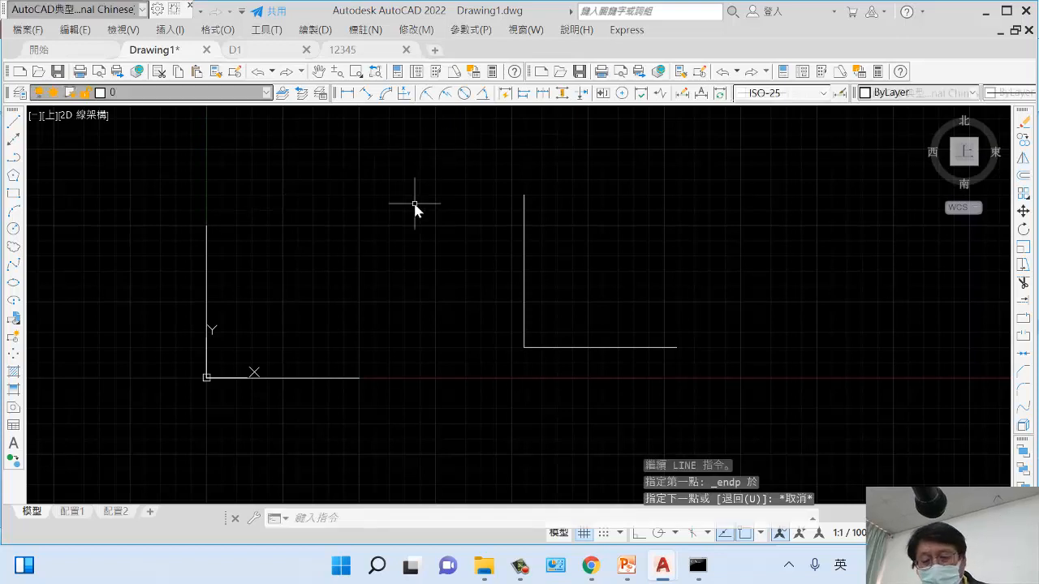
Step: Reopen the drafting settings with OSNAP, enable the midpoint object snap, turn on grid snap, and accept the changes
type("LINE")
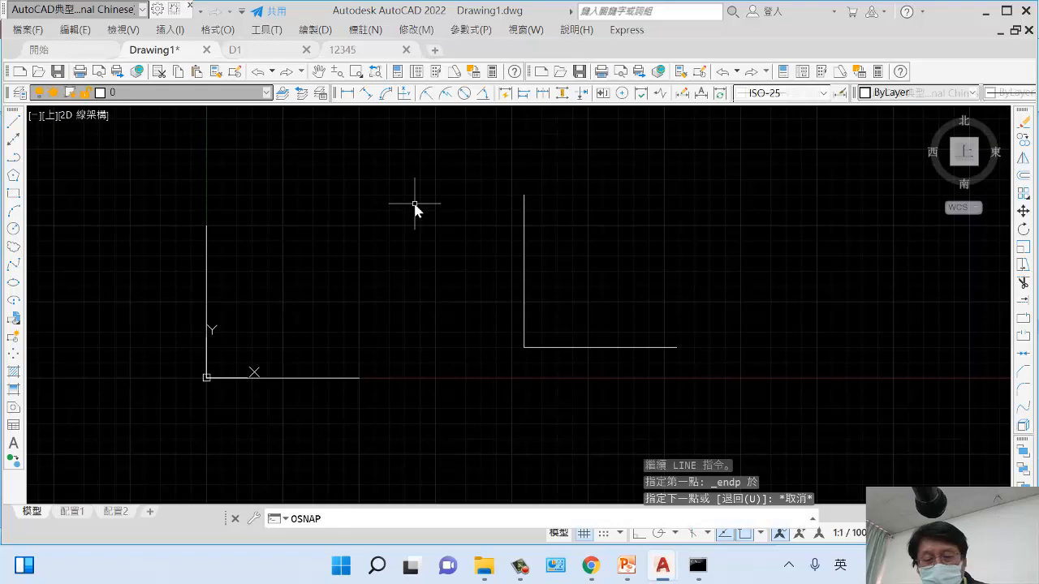
key("Return")
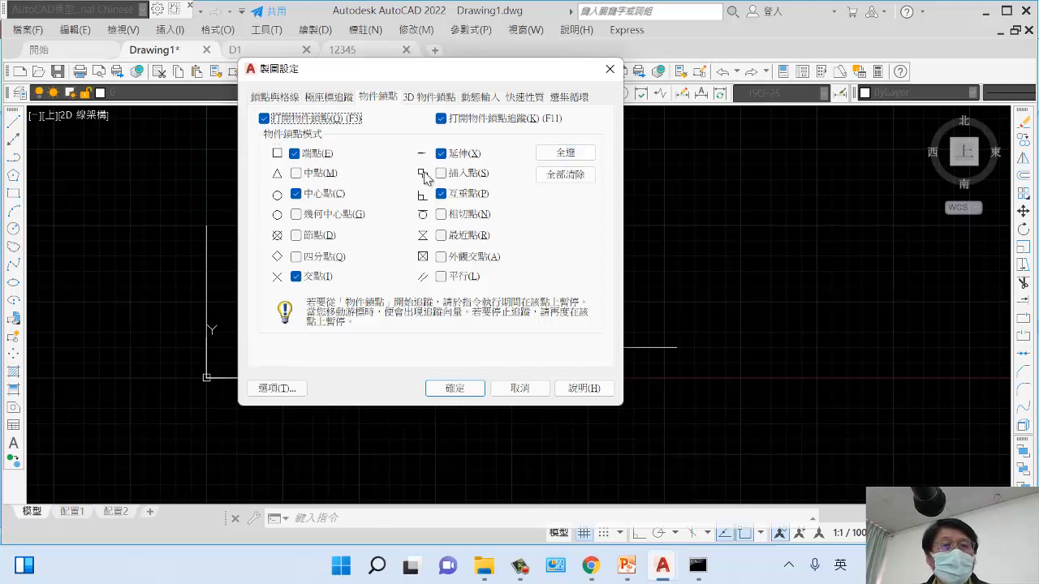
left_click(296, 174)
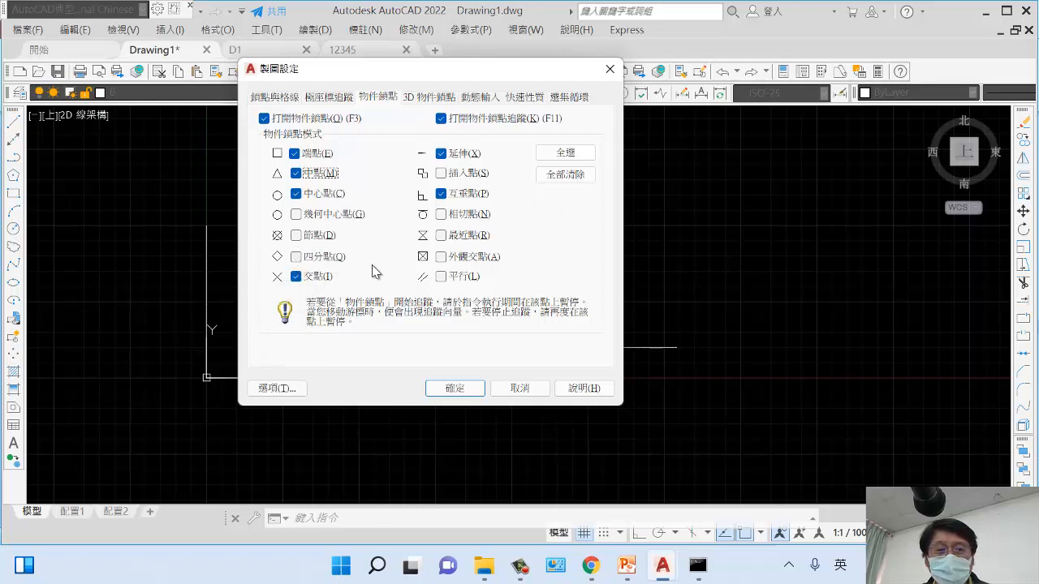
left_click(278, 97)
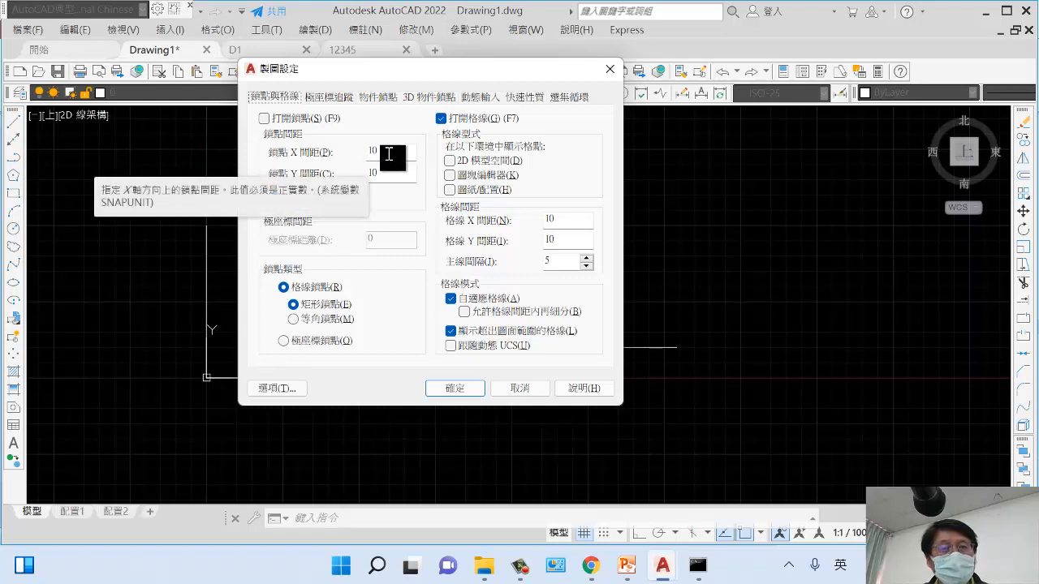
left_click(265, 120)
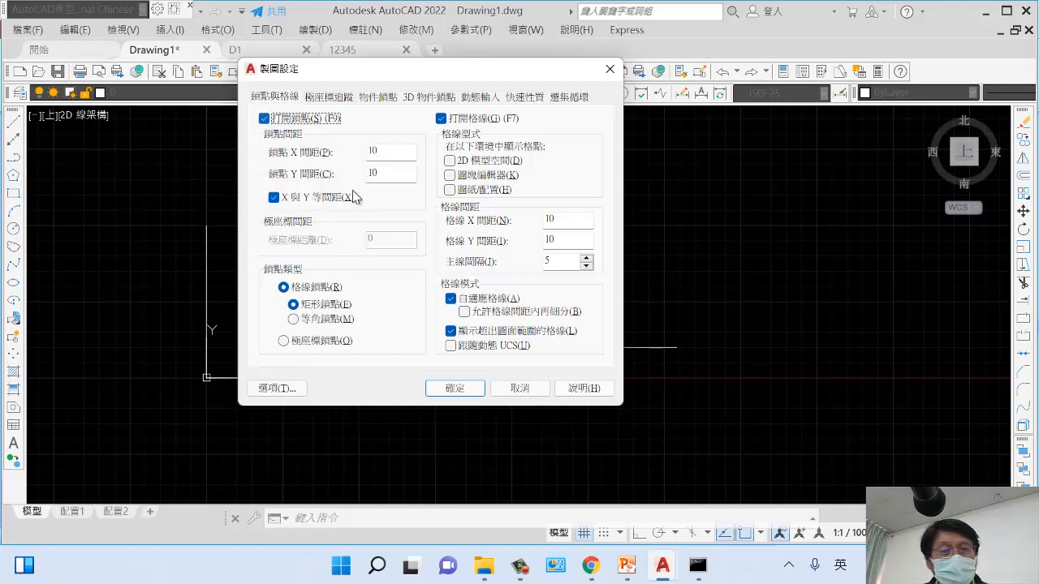
left_click(456, 389)
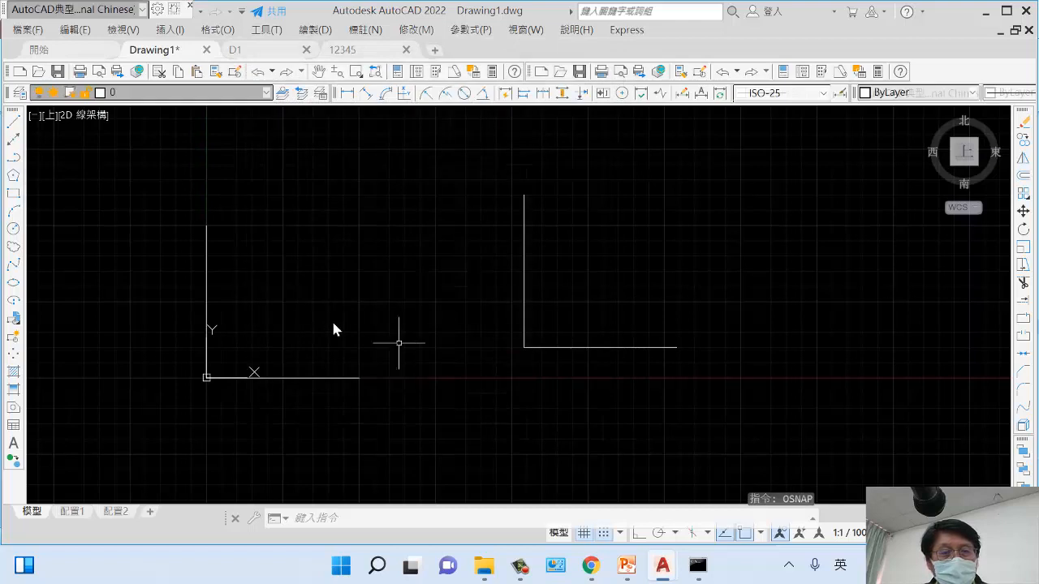
Step: Review the snap and grid, polar tracking, object snap, dynamic input, quick properties and selection cycling settings in the drafting settings
scroll(333, 318, "up", 3)
scroll(587, 151, "down", 5)
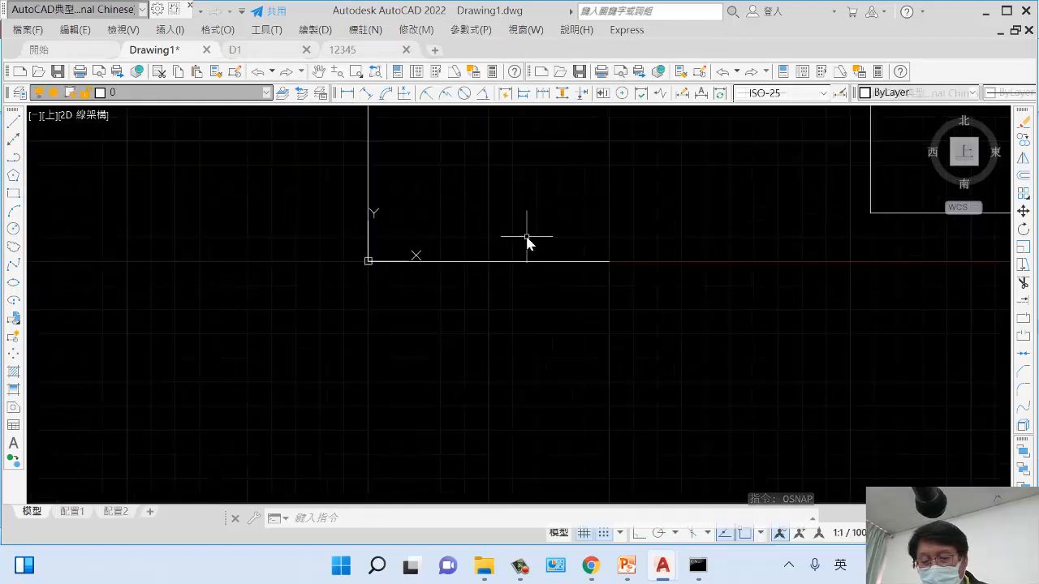
key("Return")
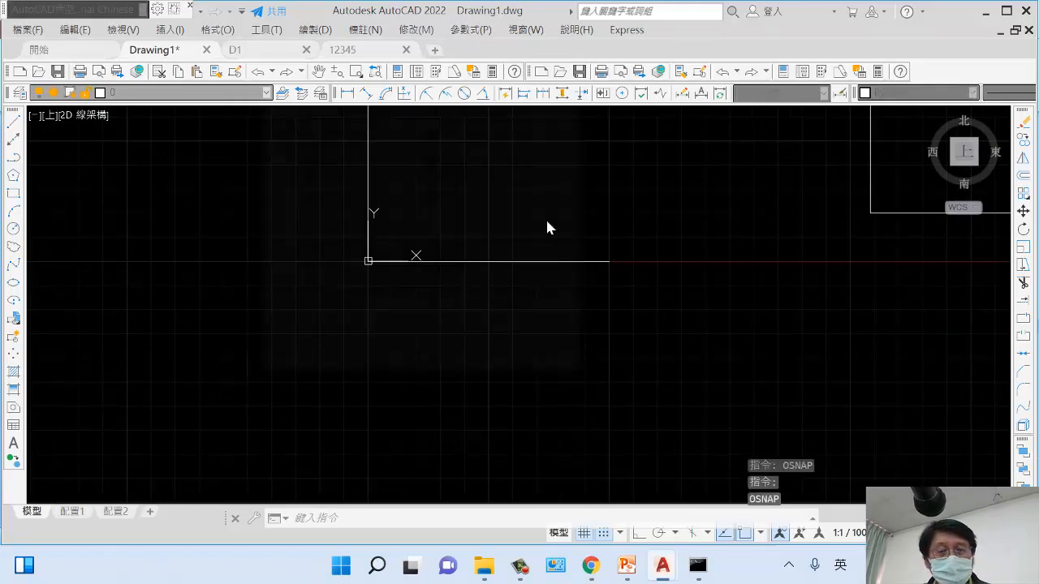
left_click(282, 96)
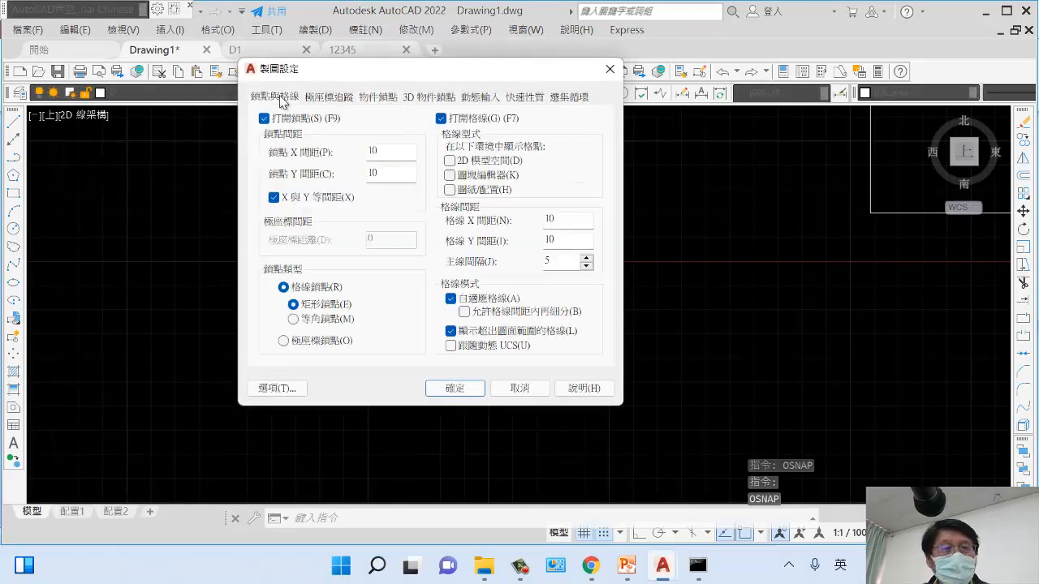
left_click(442, 119)
left_click(442, 118)
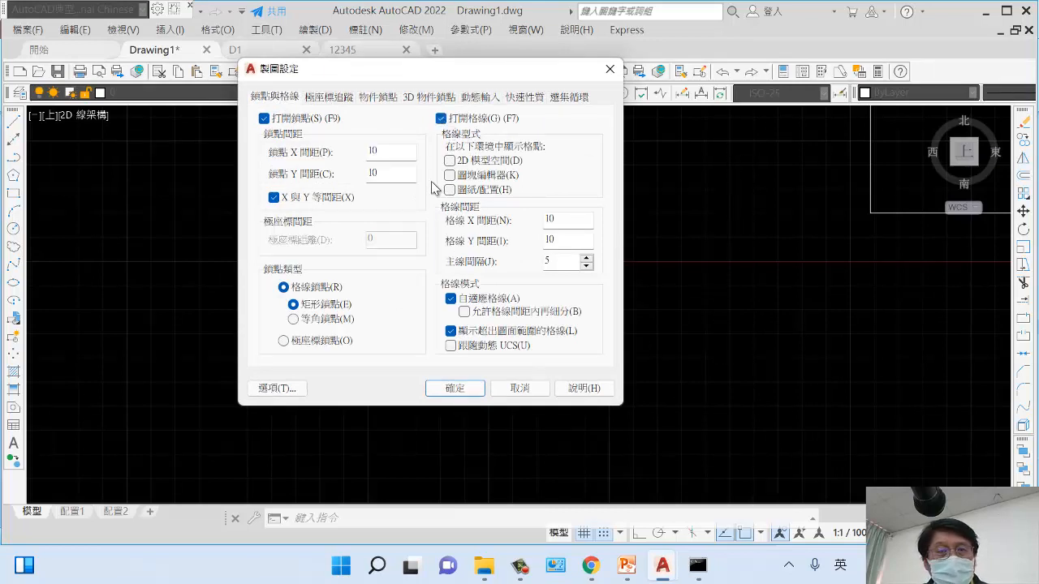
left_click(337, 99)
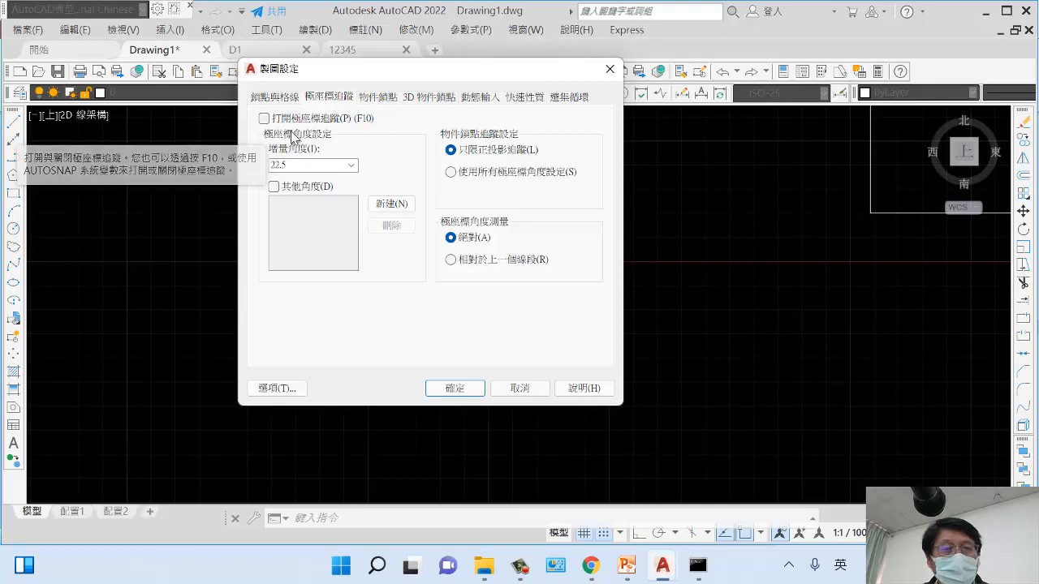
left_click(380, 98)
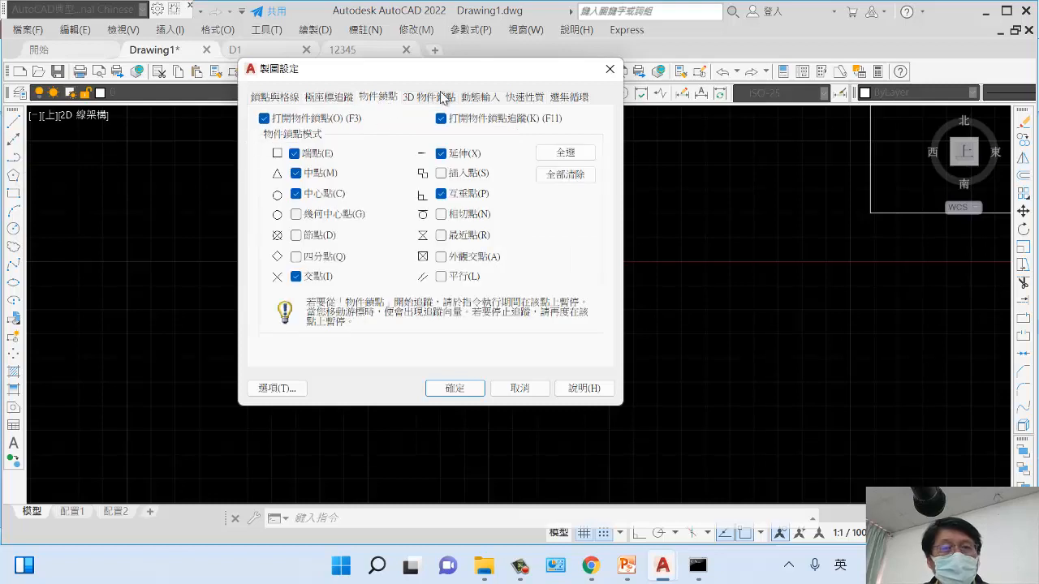
left_click(490, 101)
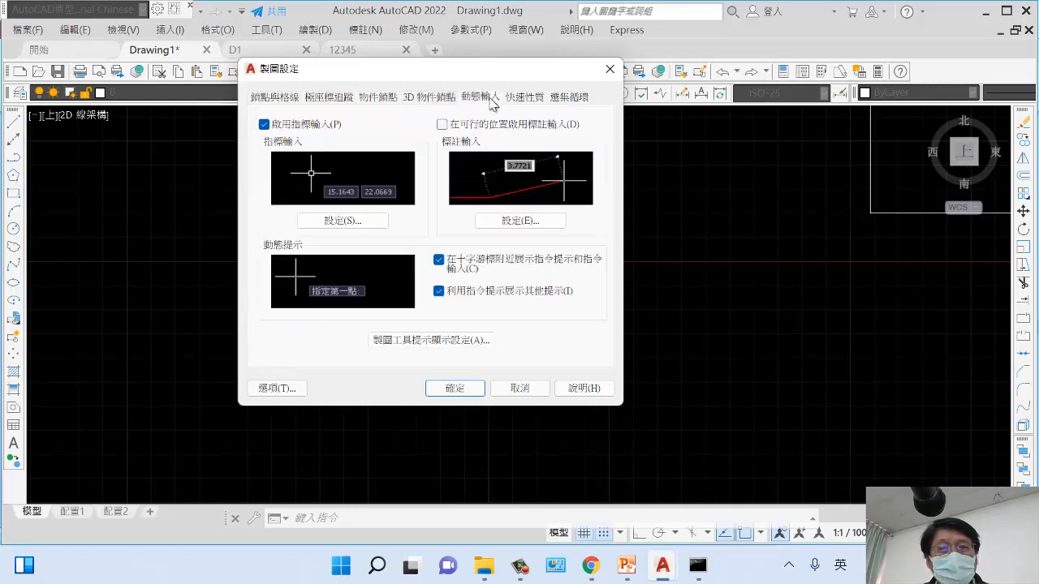
left_click(534, 100)
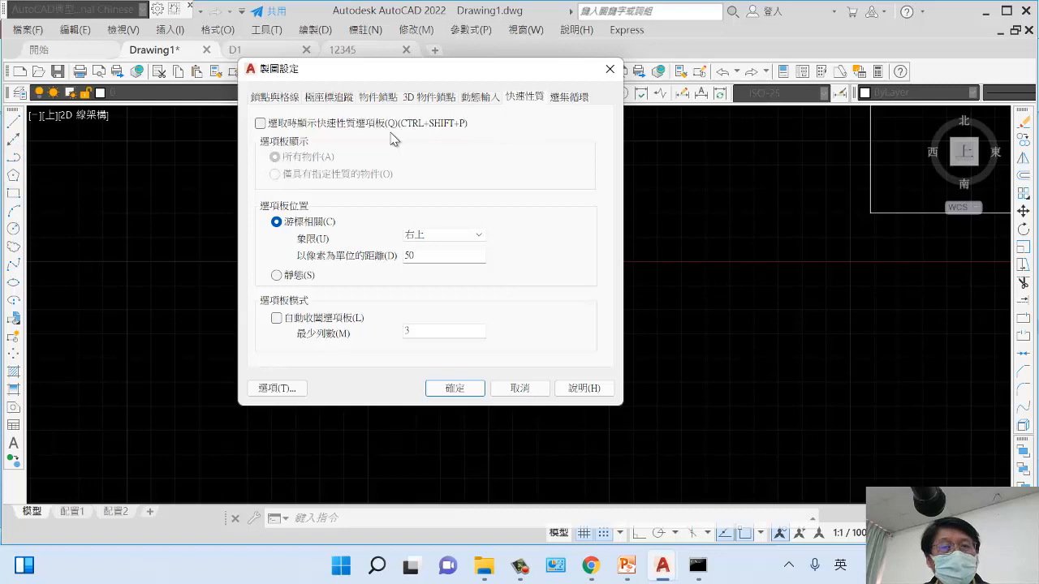
left_click(573, 97)
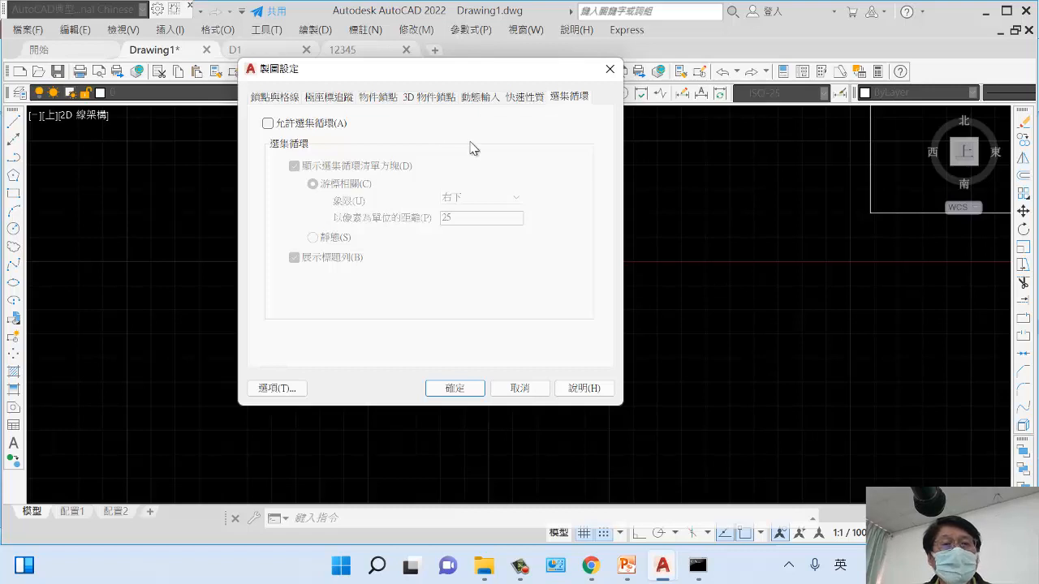
left_click(284, 99)
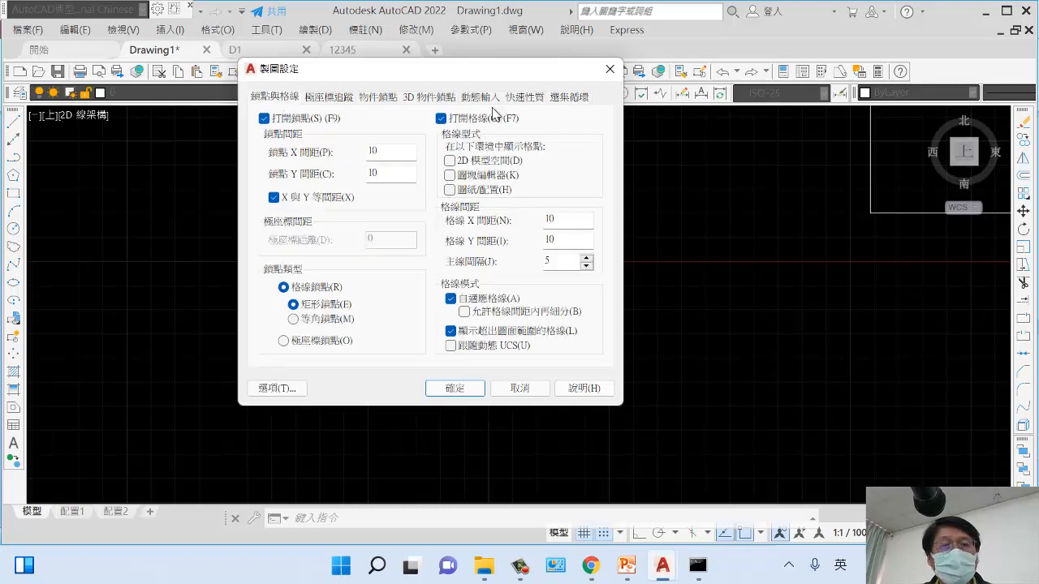
left_click(458, 391)
Step: Draw a four-step staircase of grid-snapped lines, each 20 or 30 units long, from the horizontal line's right end to the vertical line's top
scroll(446, 229, "up", 3)
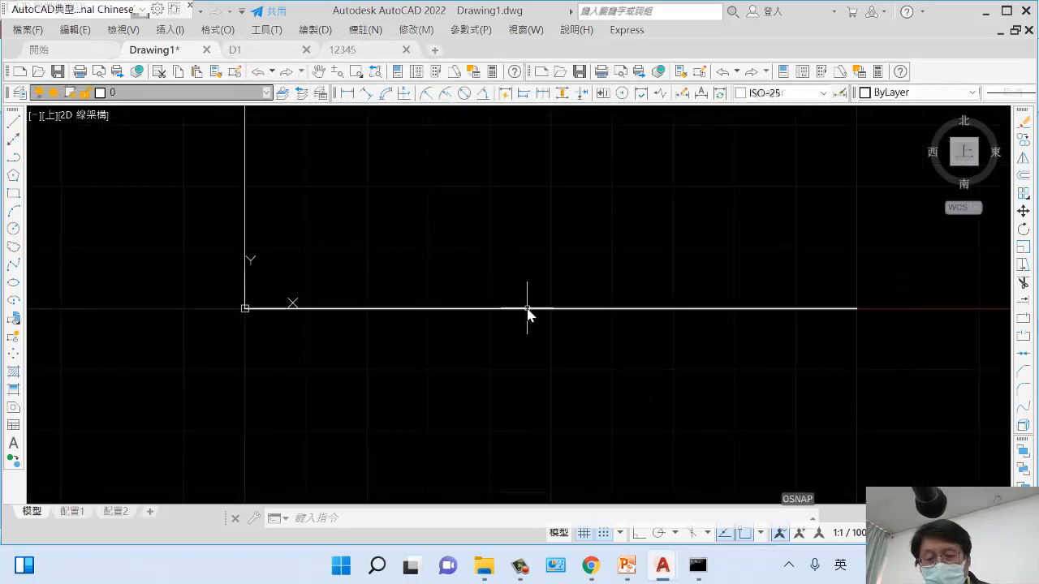
type("l")
key("space")
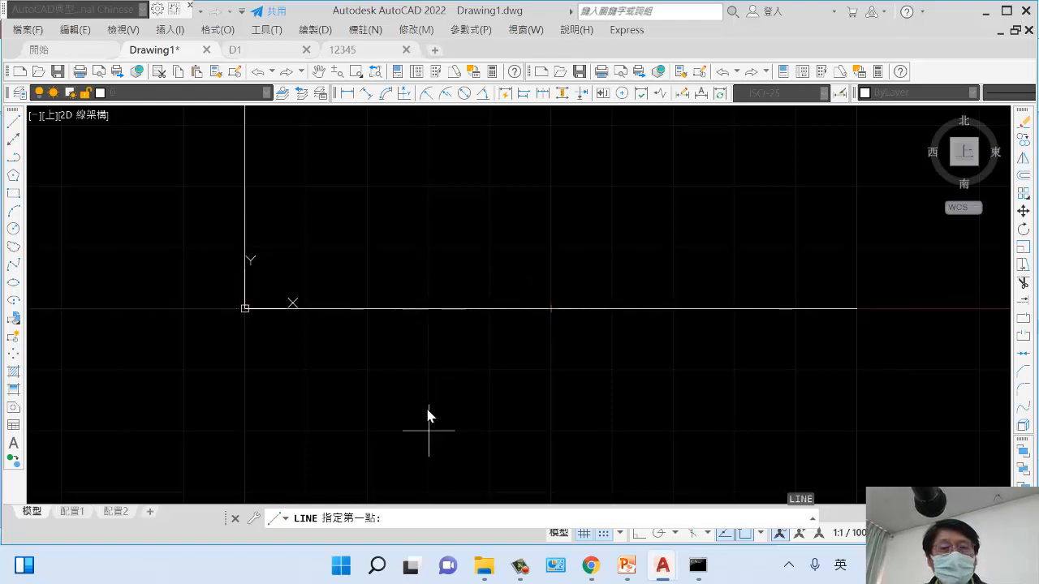
scroll(456, 394, "down", 4)
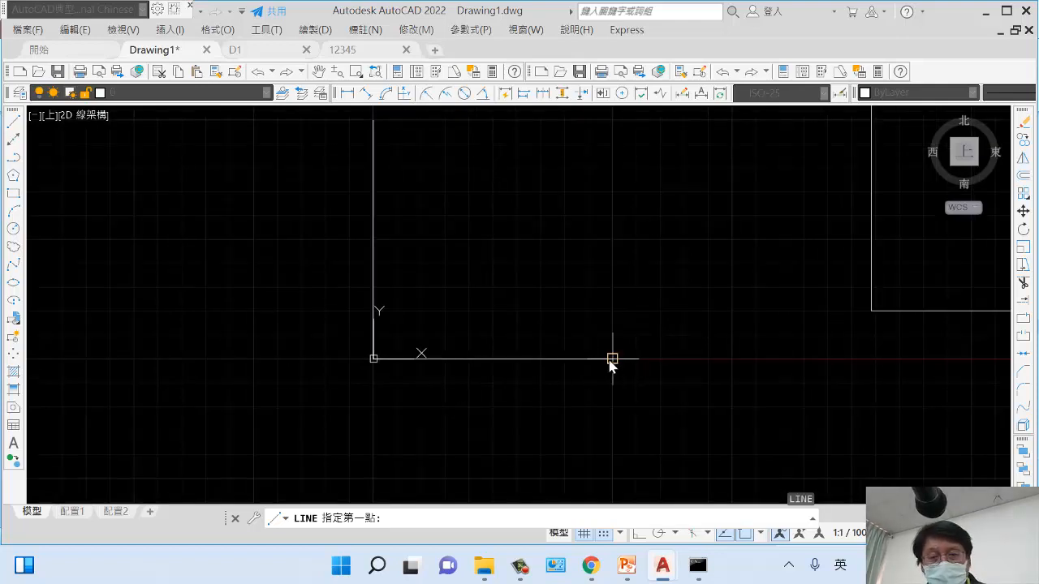
left_click(613, 362)
left_click(613, 313)
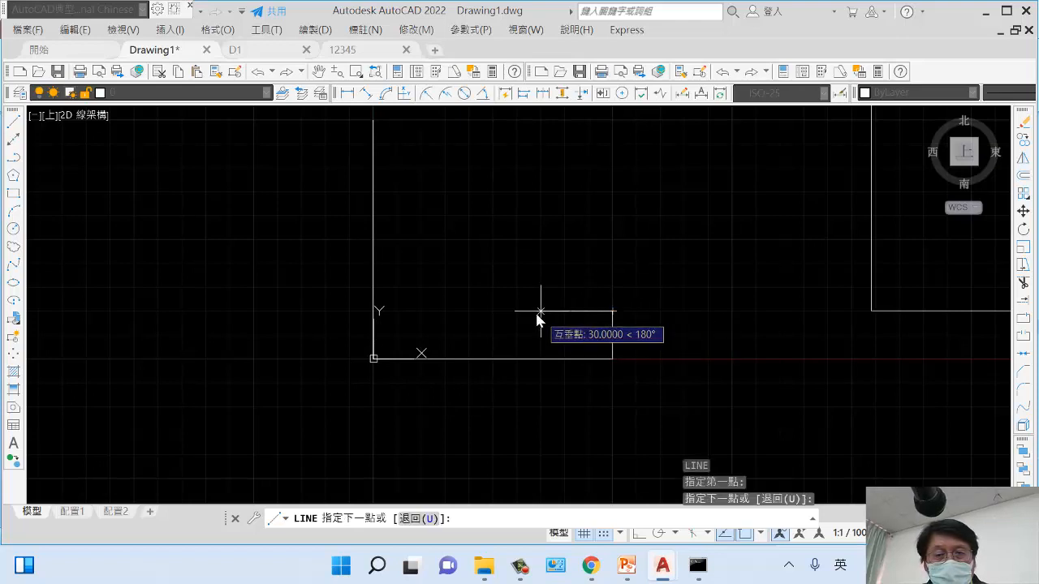
left_click(541, 313)
left_click(540, 240)
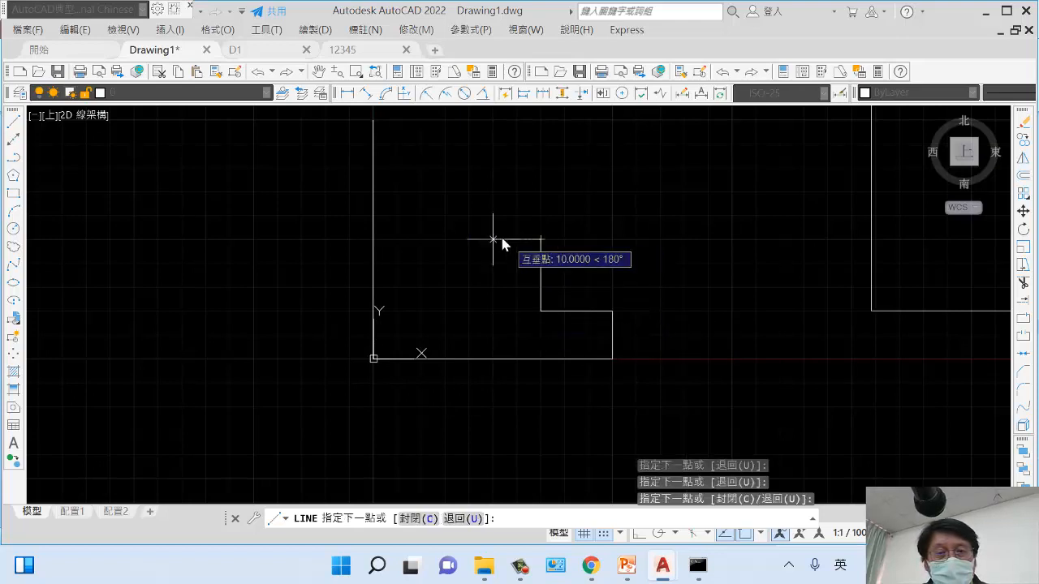
left_click(494, 239)
left_click(493, 168)
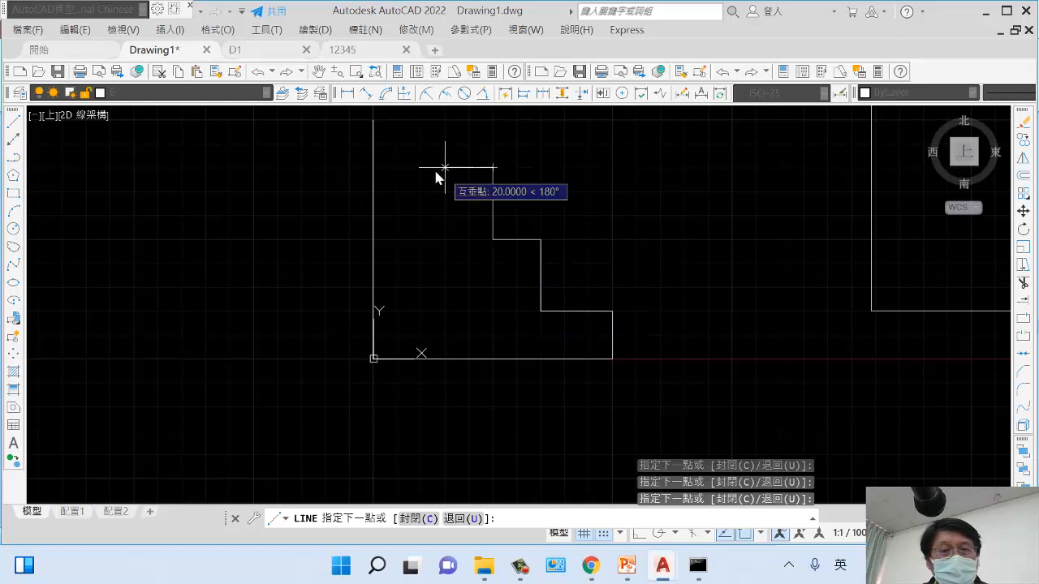
left_click(422, 168)
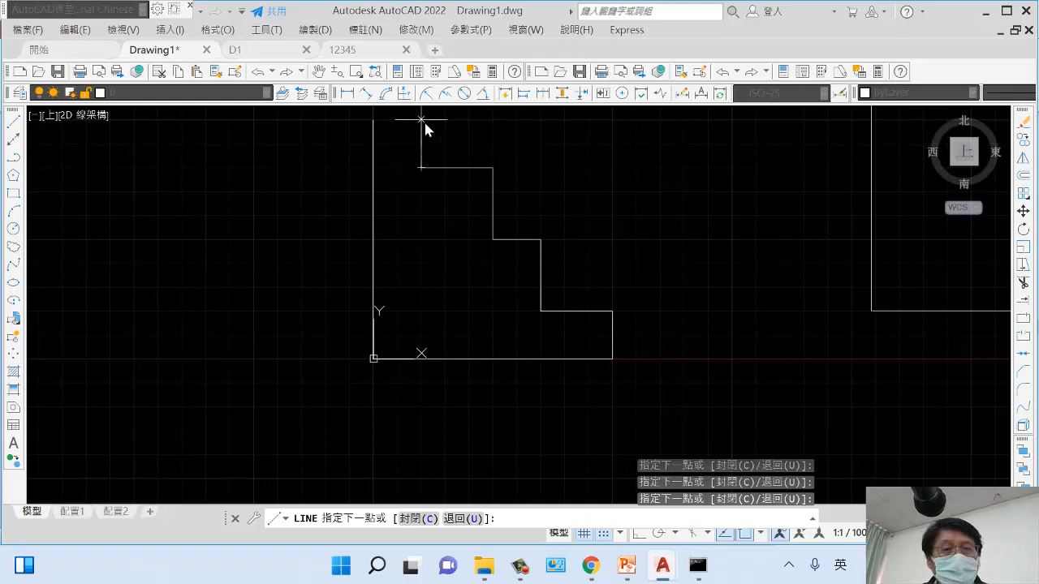
left_click(422, 120)
left_click(373, 120)
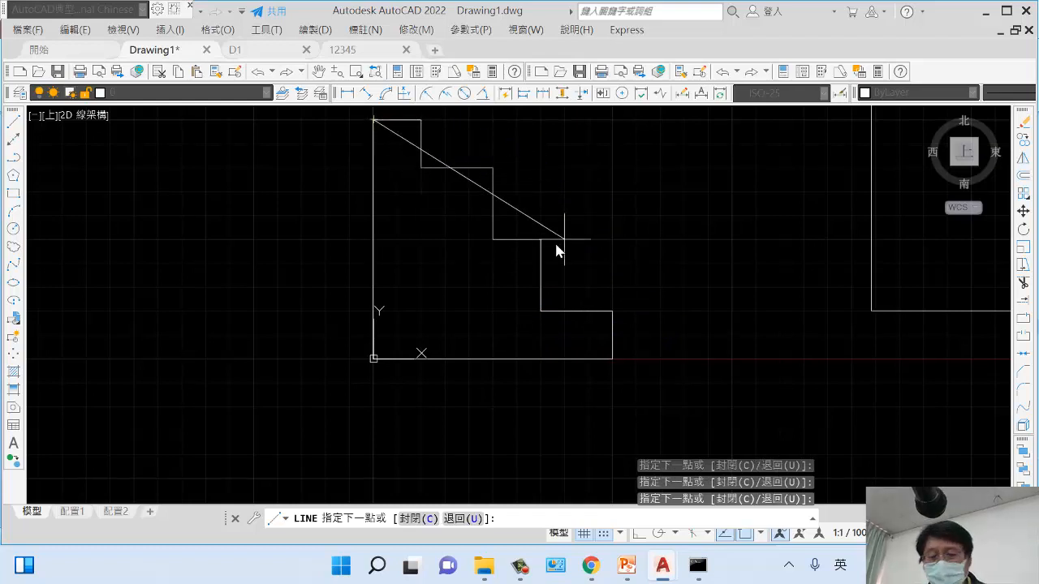
key("Return")
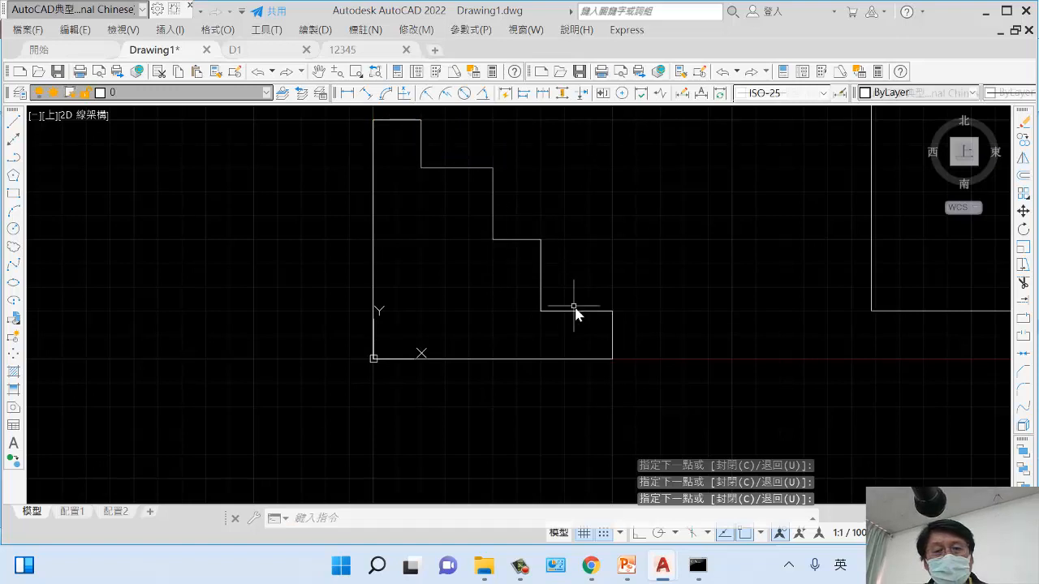
Step: List the properties of the lowest step's horizontal line and check its length
type("li")
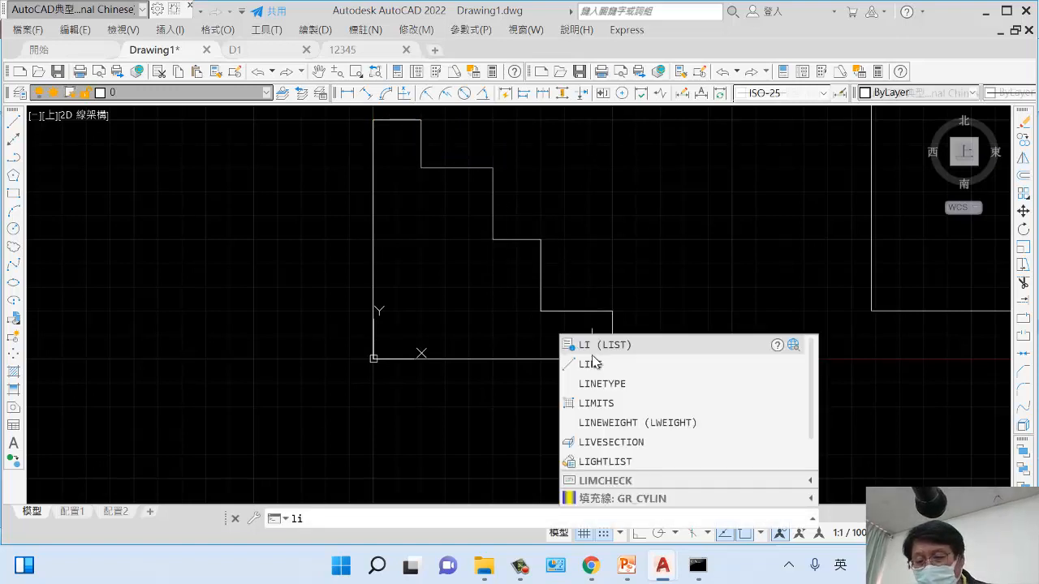
key("Return")
left_click(580, 311)
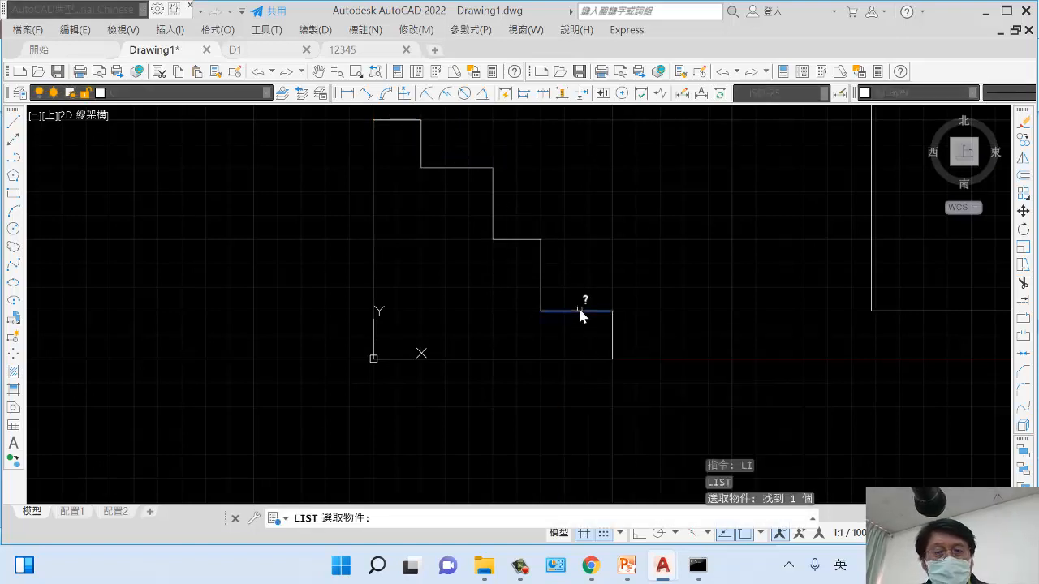
key("Return")
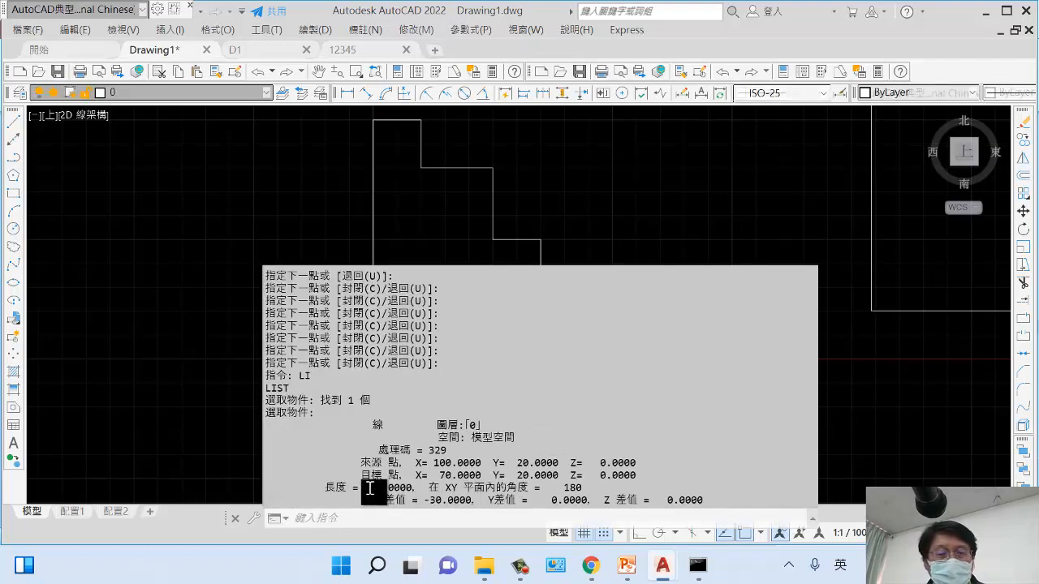
double_click(375, 488)
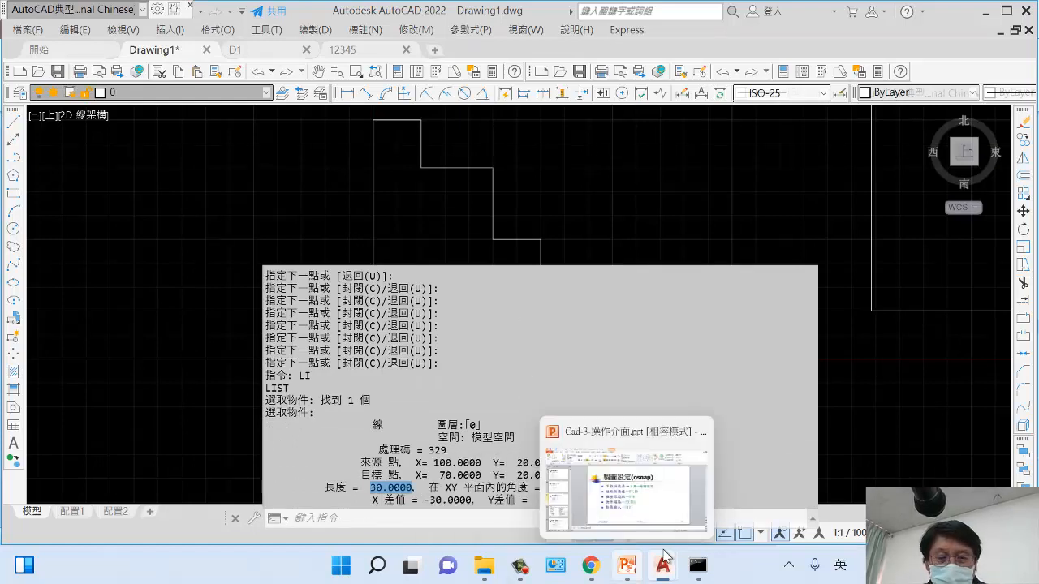
mouse_move(663, 565)
key("Escape")
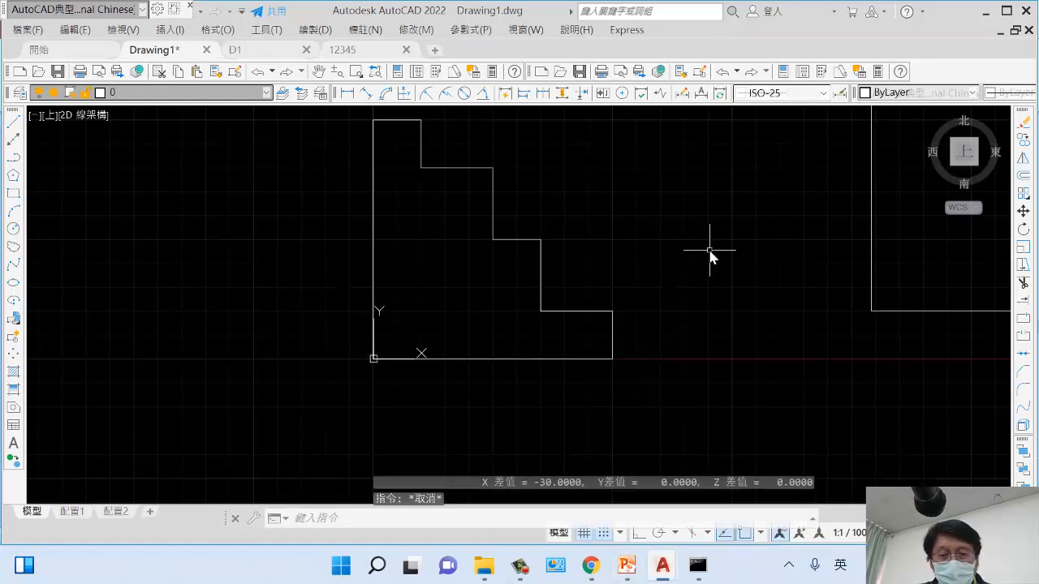
Step: Open the drafting settings with OSNAP, turn off both grid snap and the grid display, and accept the changes
type("ds")
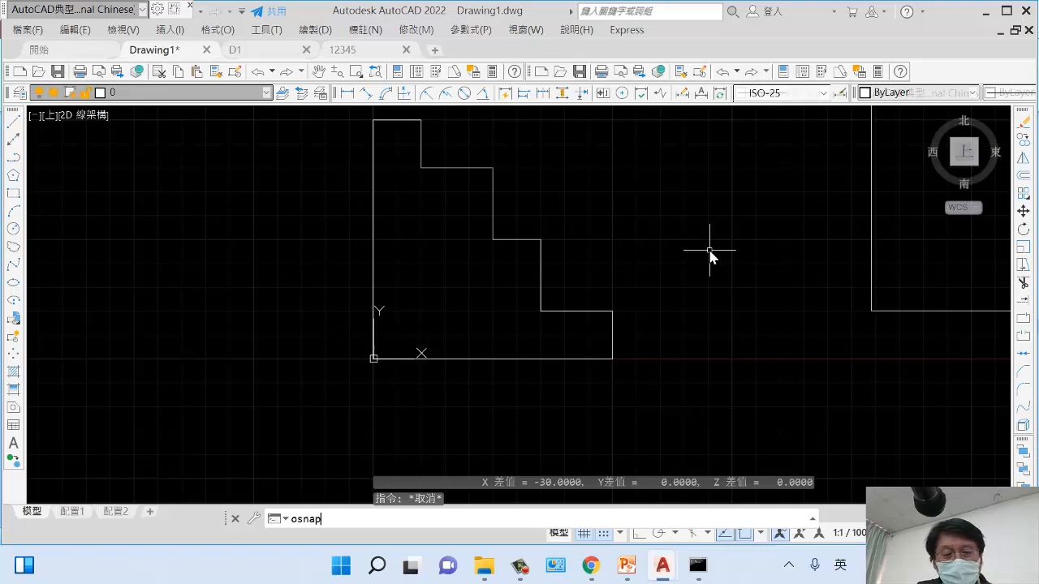
key("Return")
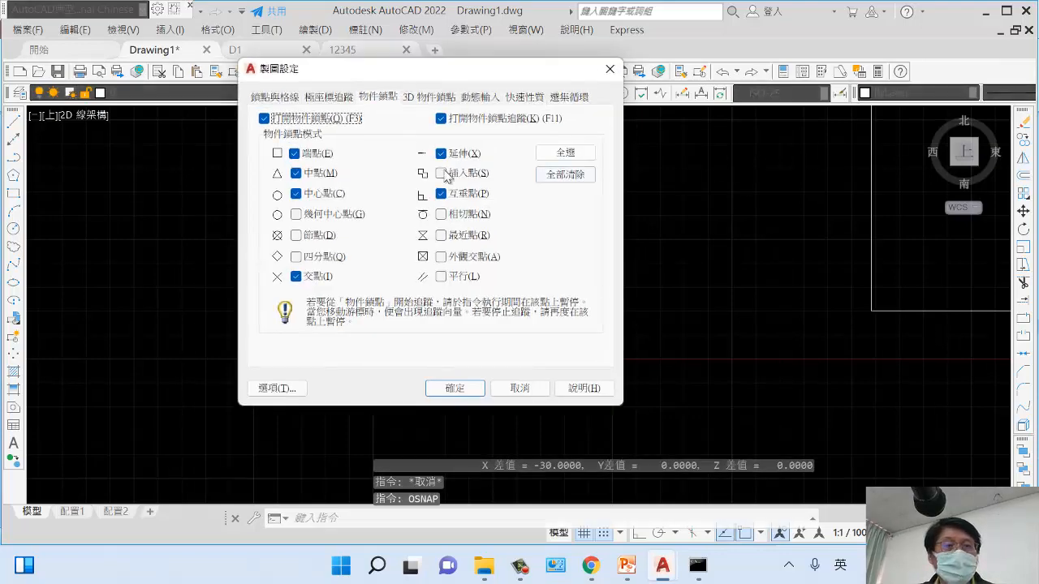
left_click(286, 98)
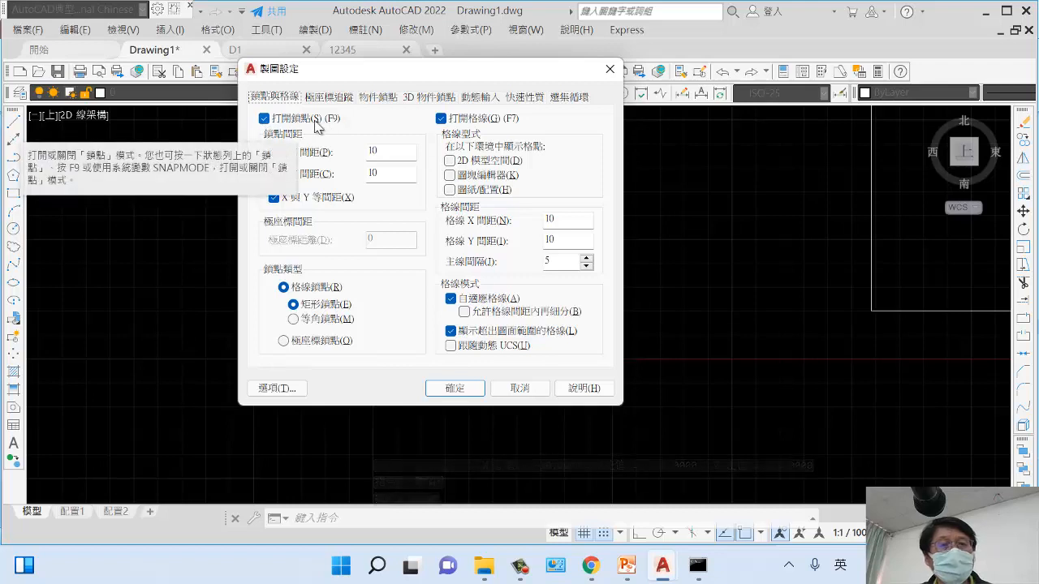
left_click(264, 118)
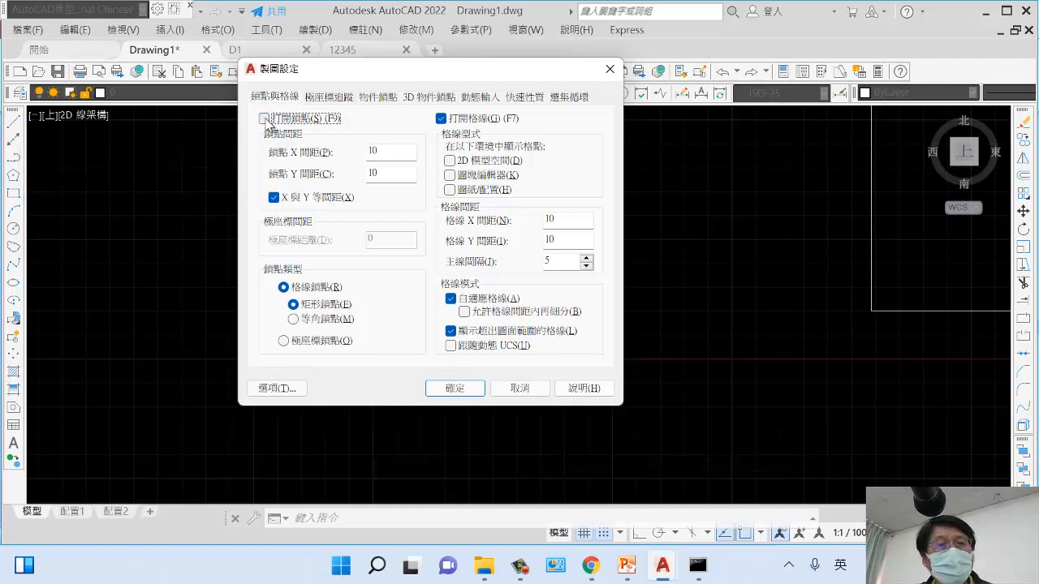
left_click(441, 119)
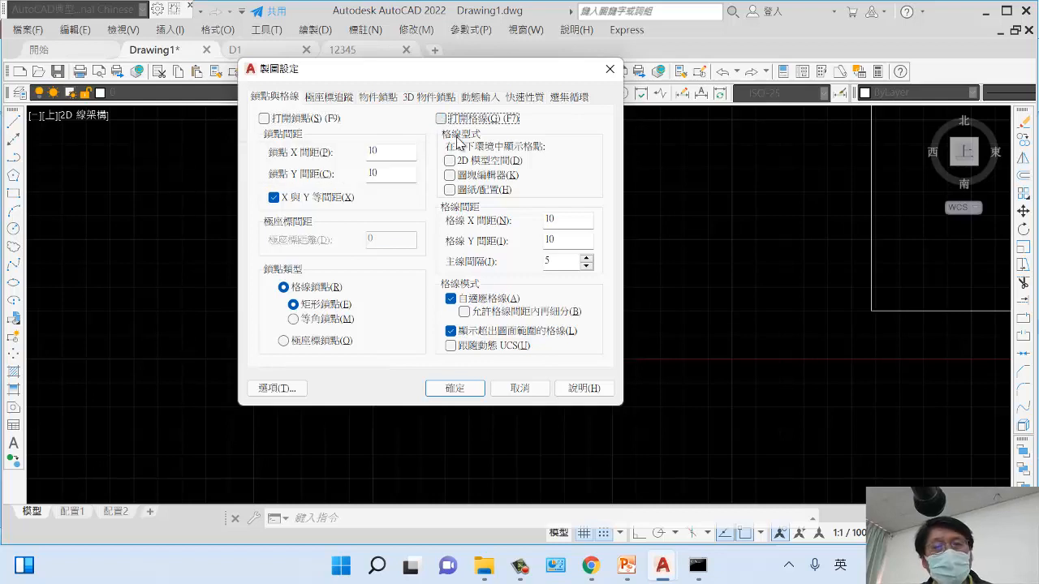
left_click(454, 389)
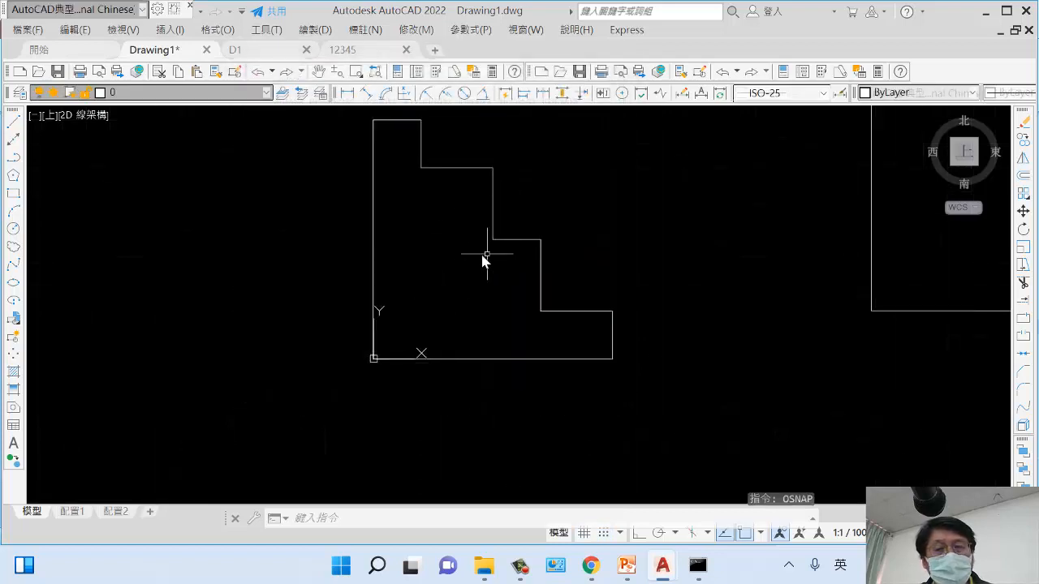
scroll(506, 289, "up", 5)
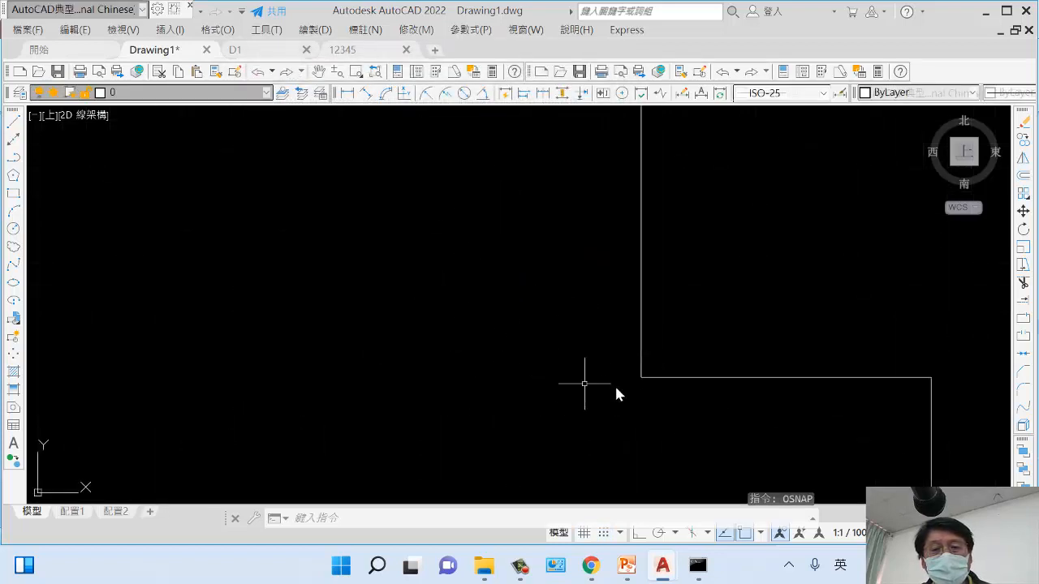
scroll(610, 395, "down", 4)
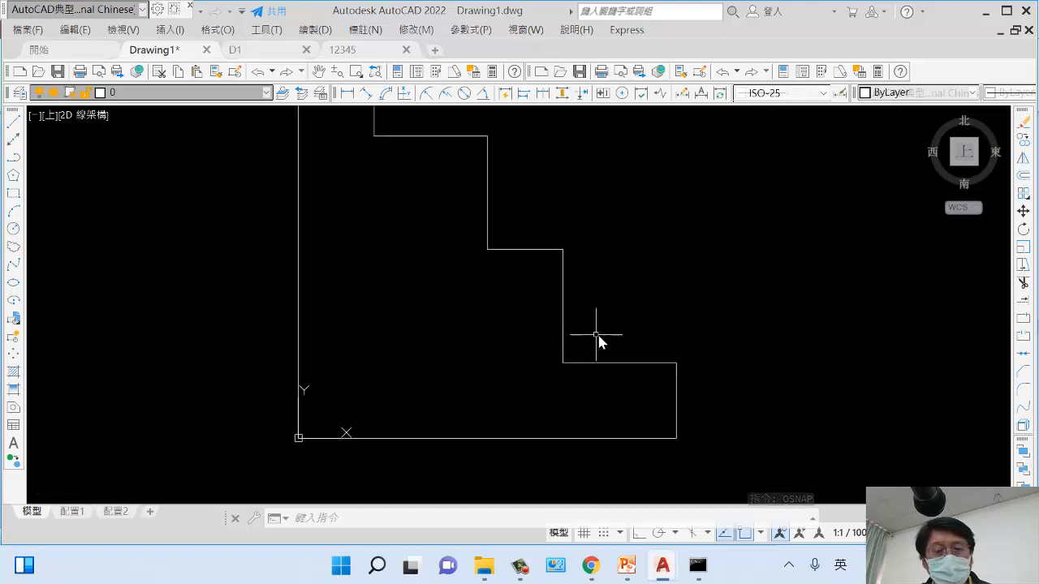
Step: Check the drafting settings slide in PowerPoint for the function keys, and return to the AutoCAD drawing
left_click(627, 566)
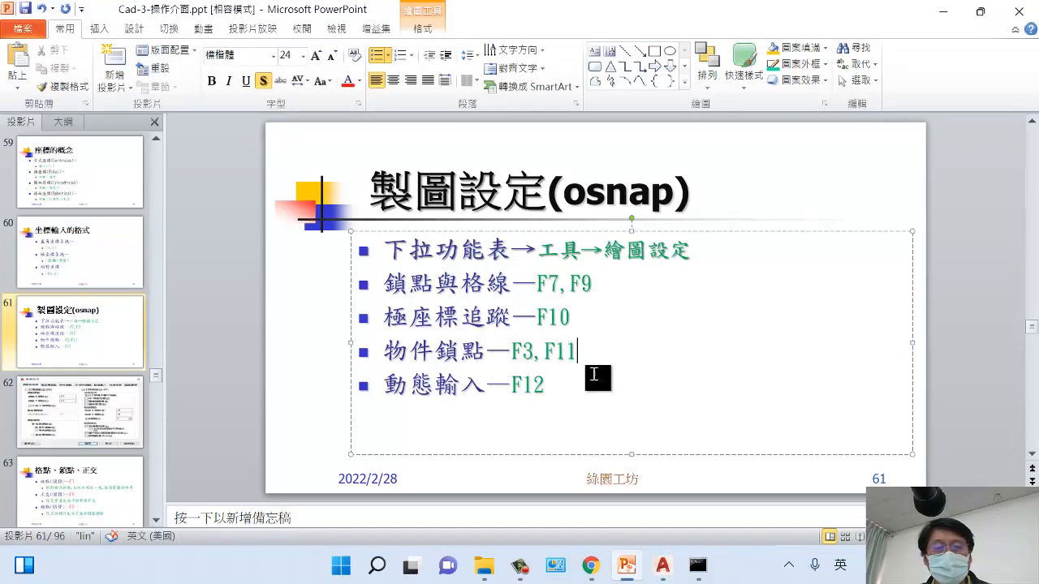
left_click(627, 566)
scroll(535, 397, "down", 4)
middle_click_drag(563, 365, 392, 334)
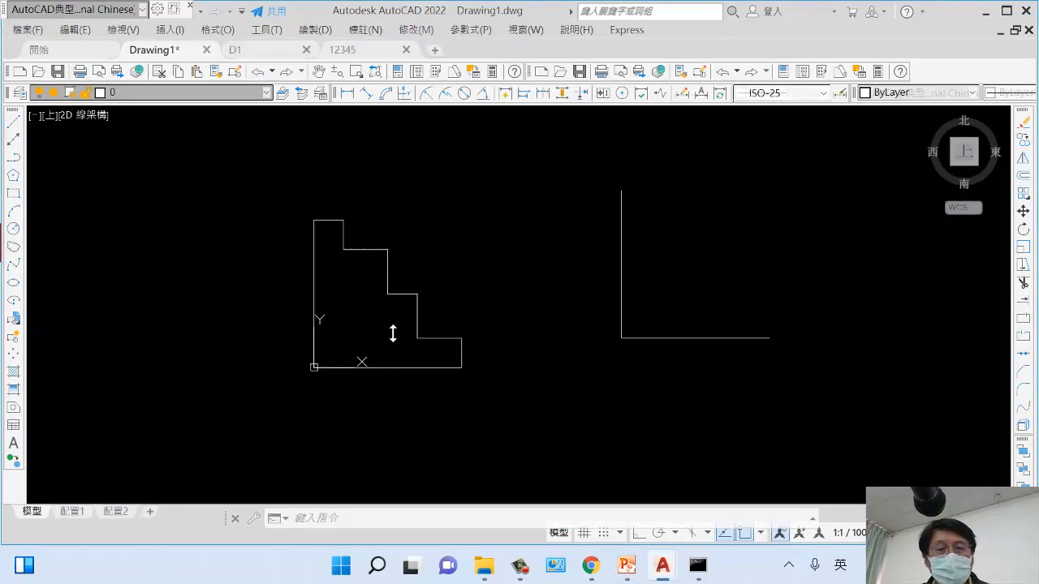
Step: Open the drafting settings with OSNAP, turn on polar tracking, and accept the change
type("o")
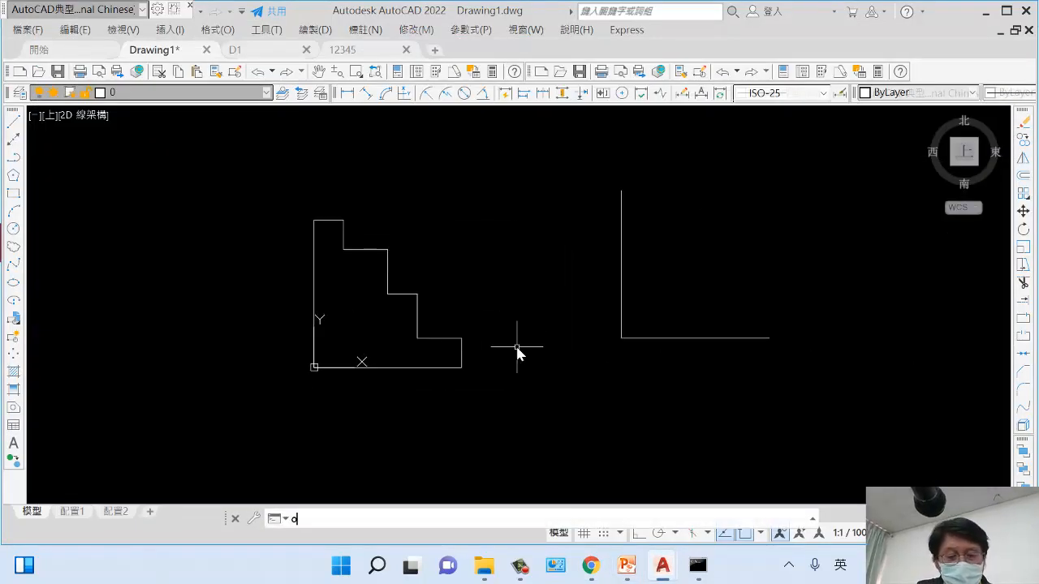
type("sb")
key("BackSpace")
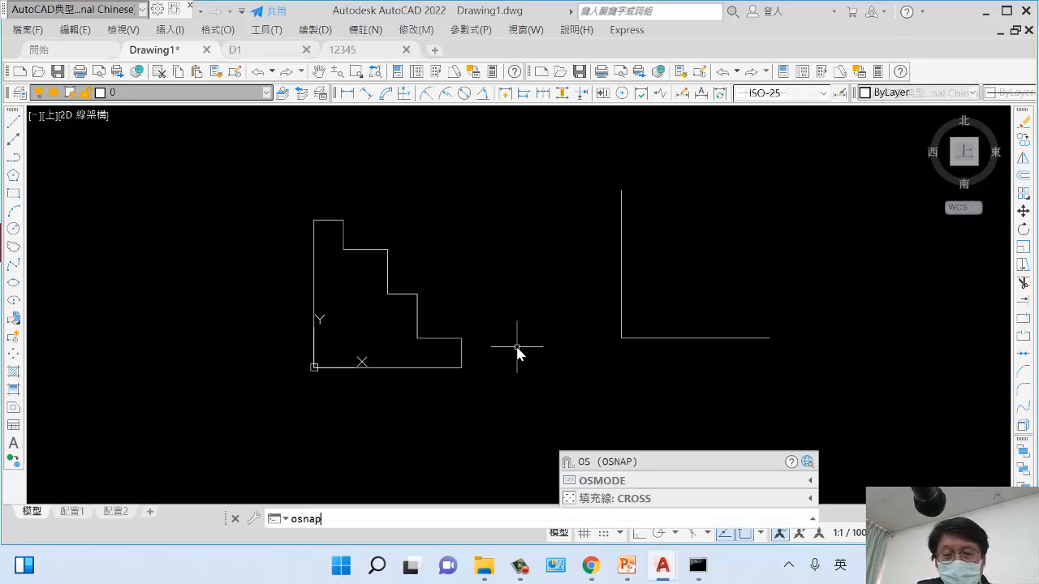
key("Return")
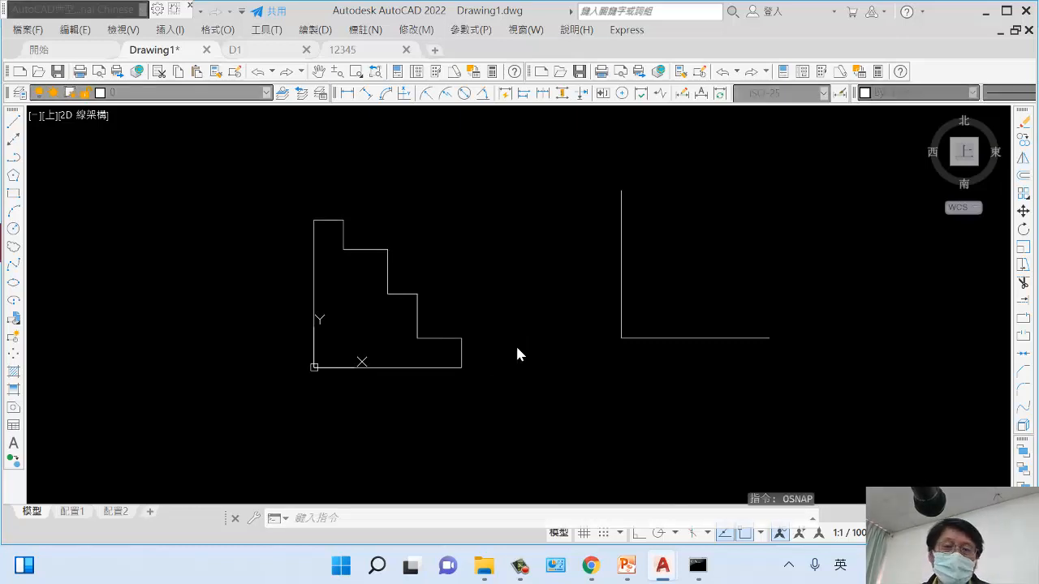
left_click(333, 97)
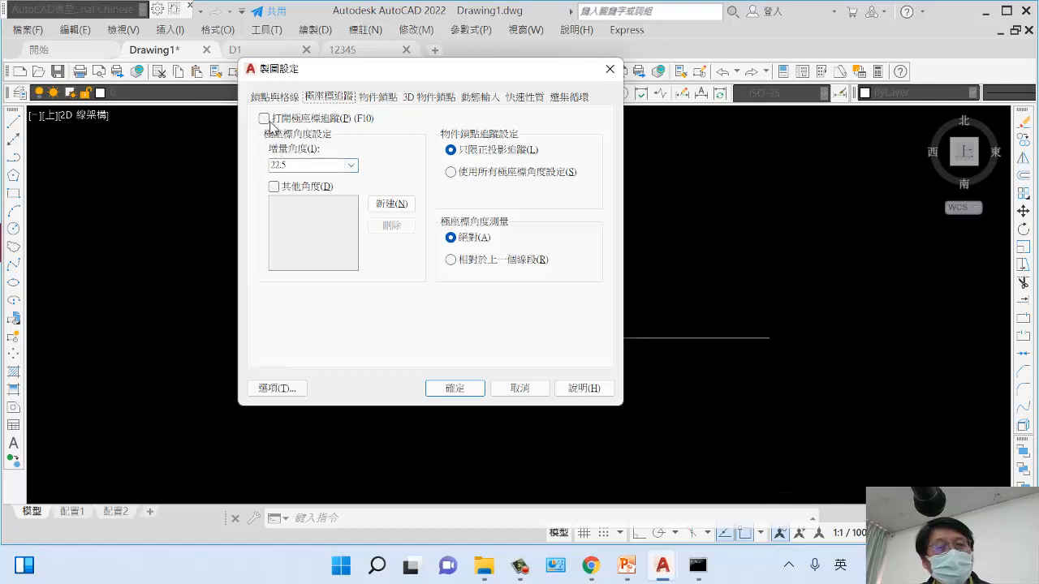
left_click(268, 120)
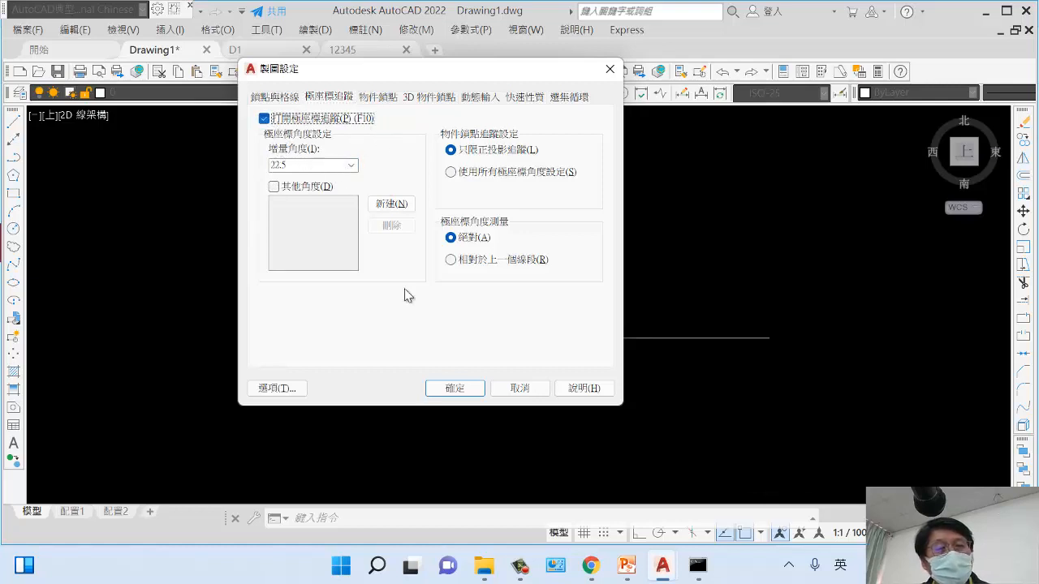
left_click(455, 388)
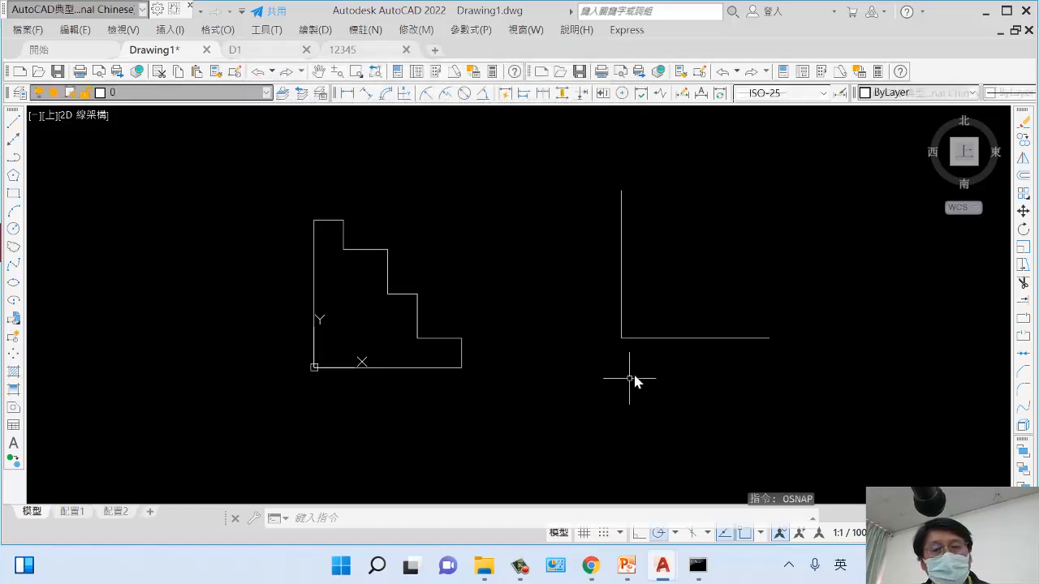
middle_click_drag(636, 381, 351, 381)
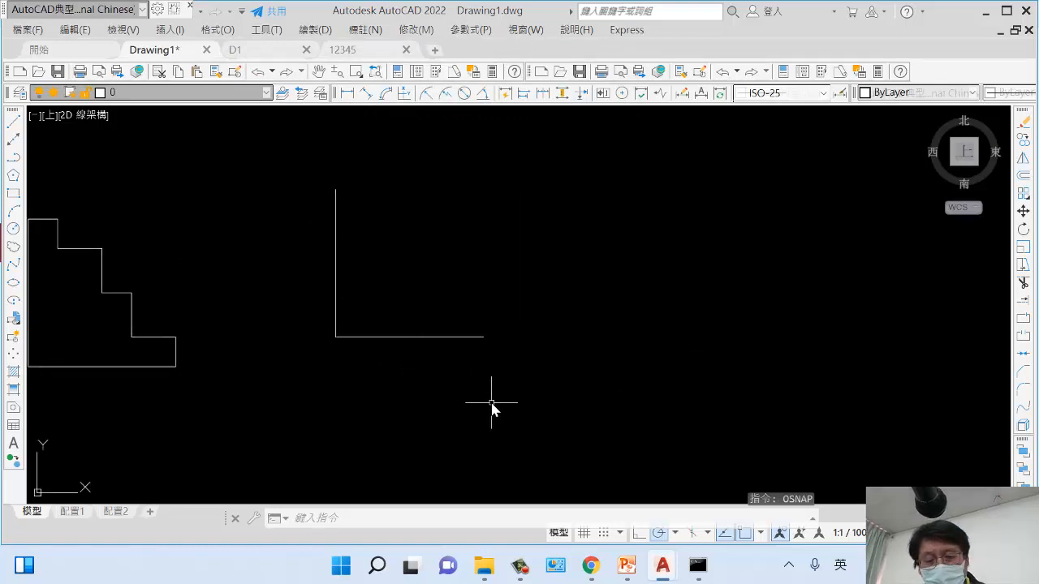
type("1")
key("Return")
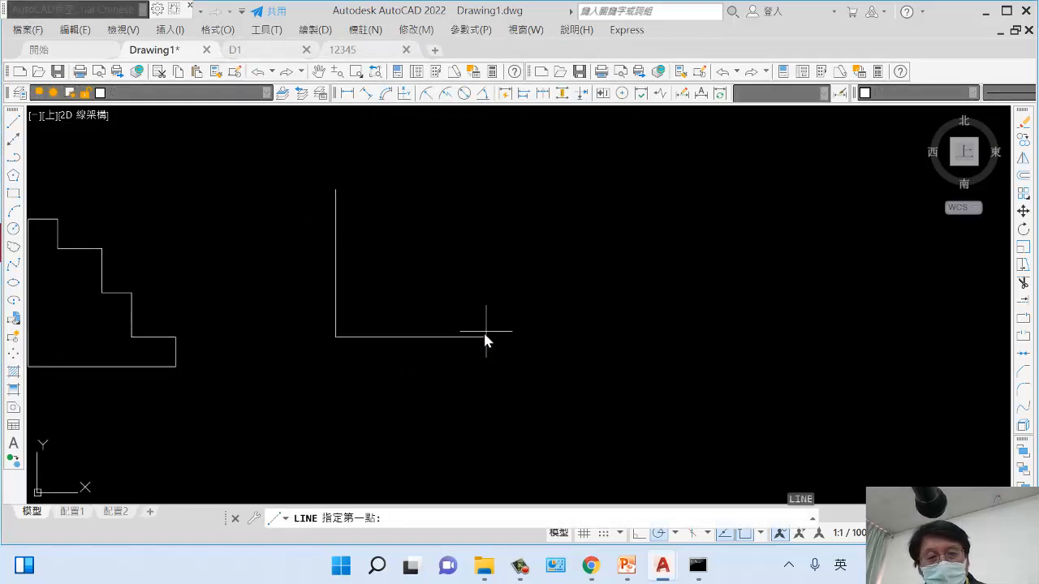
left_click(483, 336)
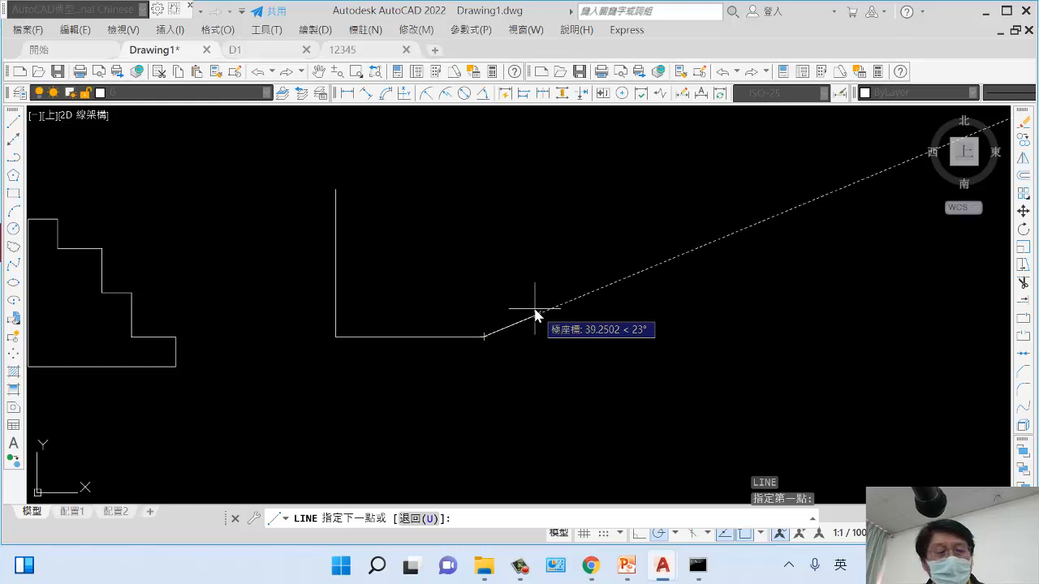
key("Escape")
Step: Open the drawing units with UNITS and set the angle precision to one decimal place (0.0)
type("u")
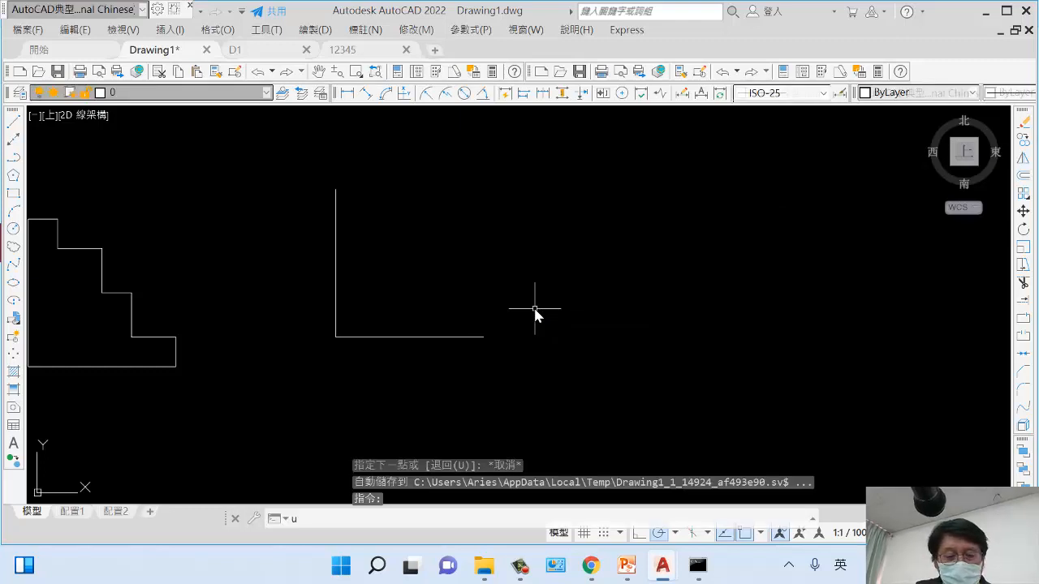
type("Nits")
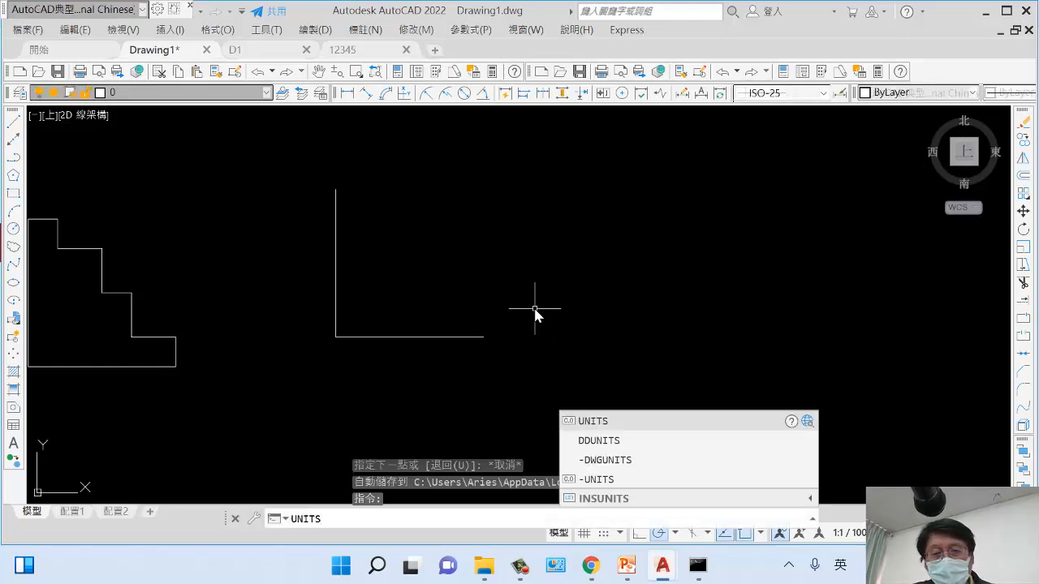
key("Return")
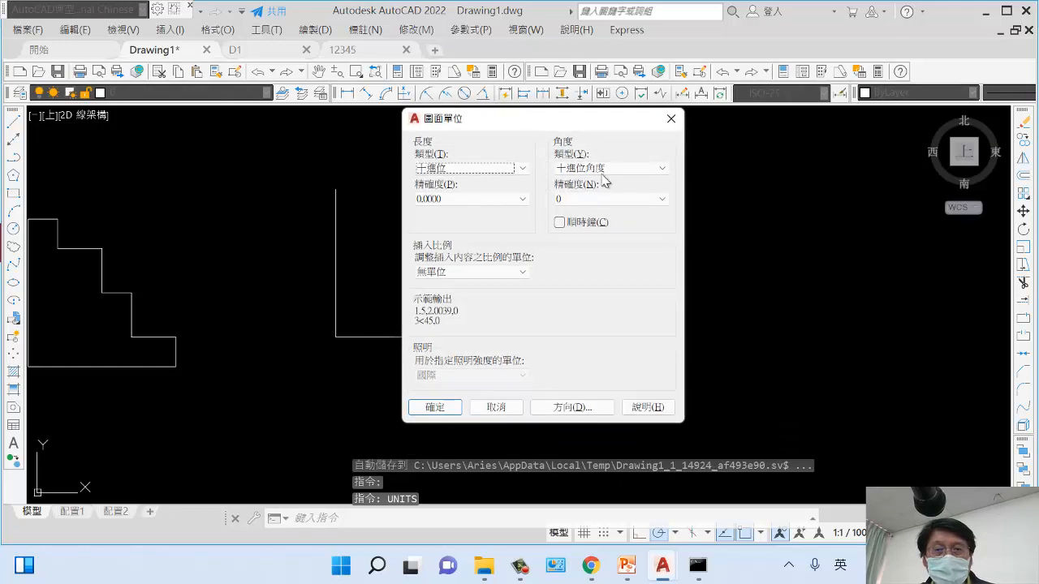
left_click(662, 199)
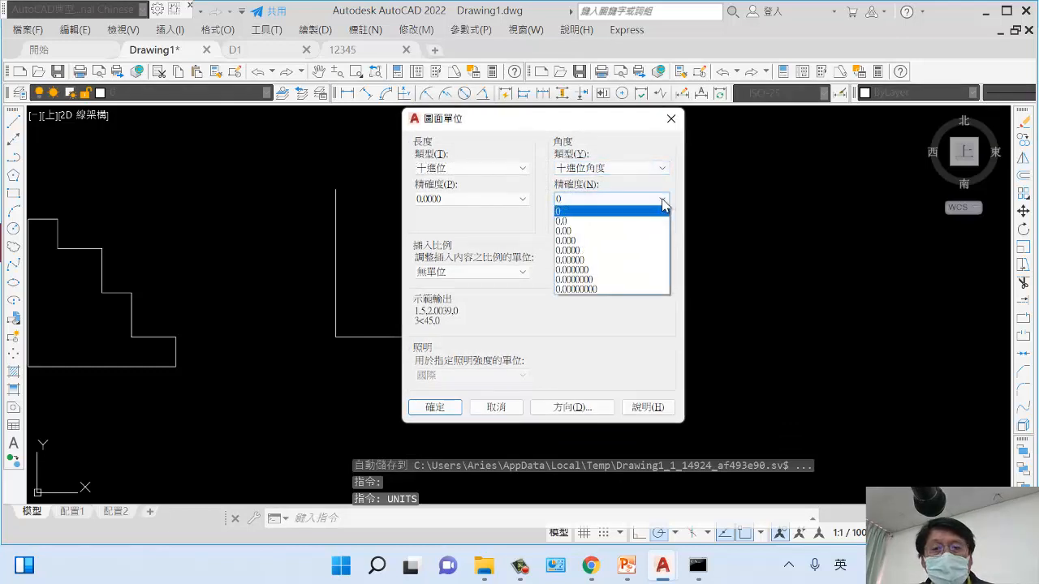
left_click(622, 221)
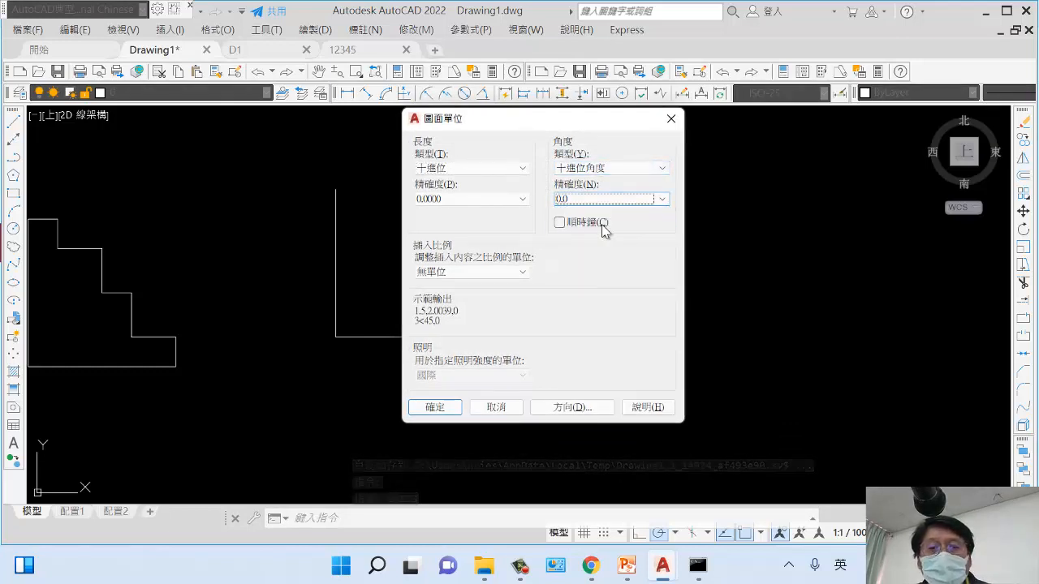
left_click(439, 408)
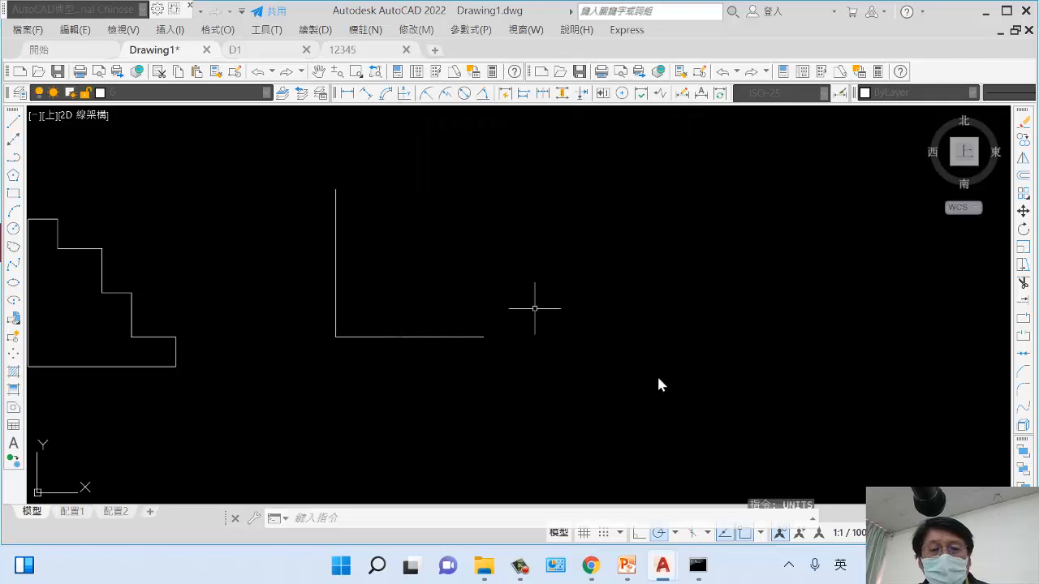
Step: Draw a line 100 units long at 22.5° from the right end of the L shape's horizontal line, using polar tracking
type("l")
key("Return")
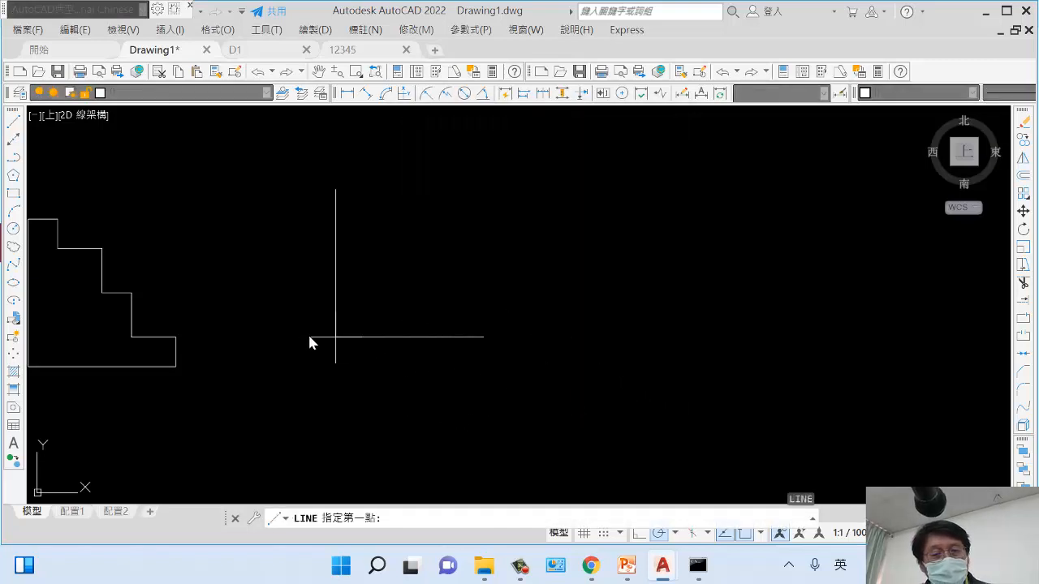
left_click(484, 337)
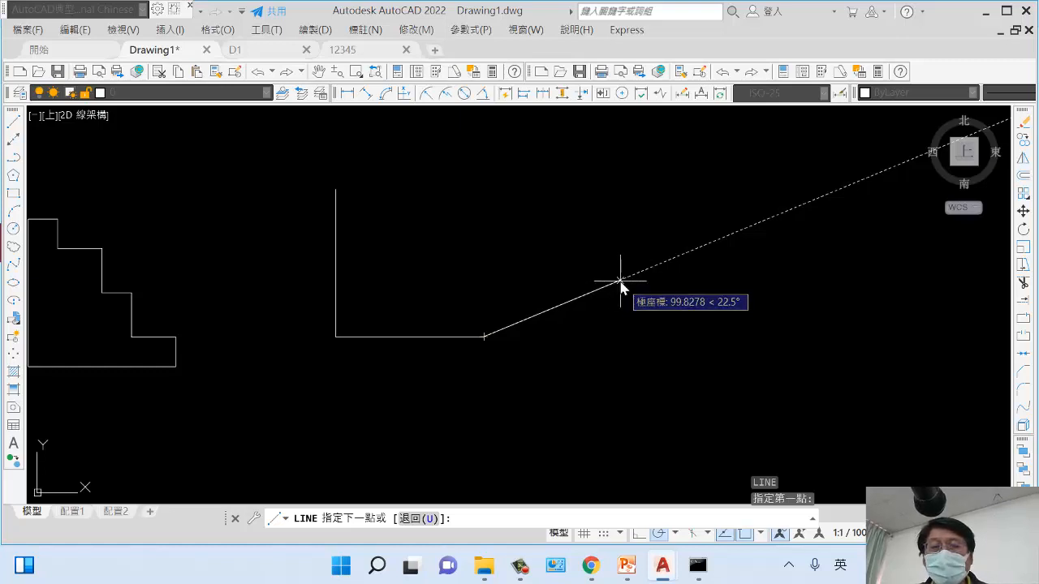
type("100")
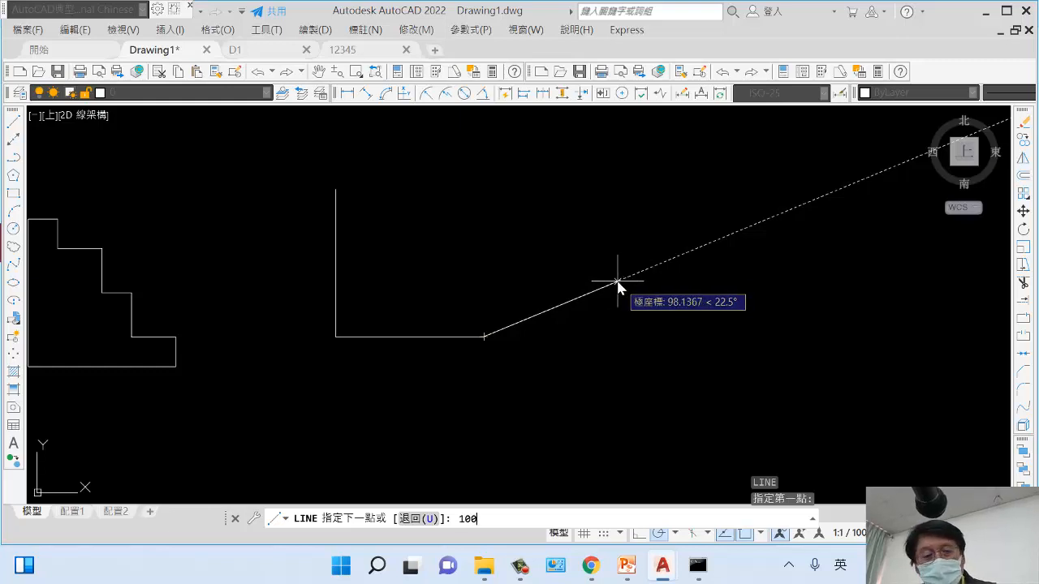
key("Return")
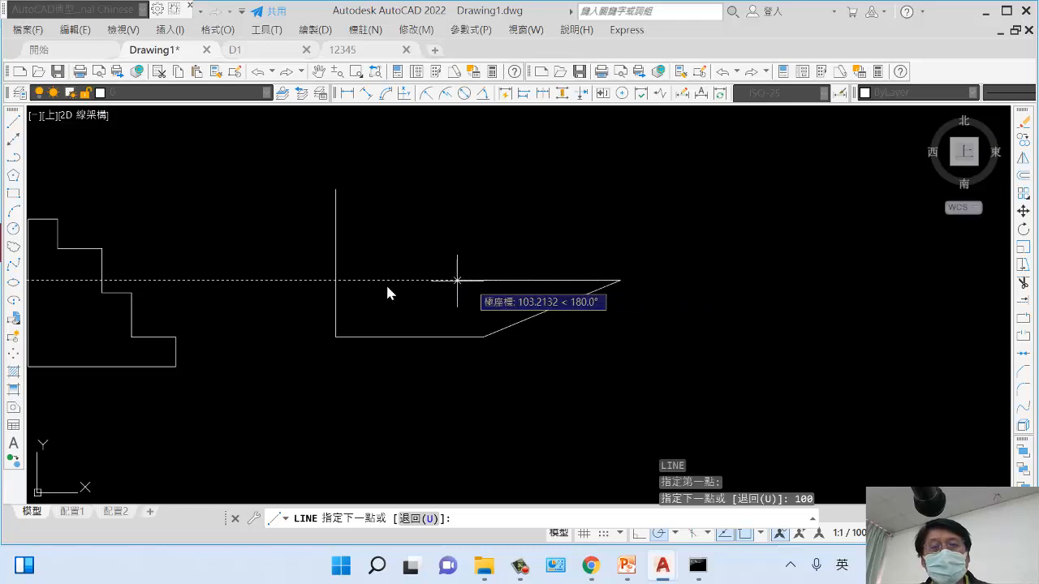
key("Escape")
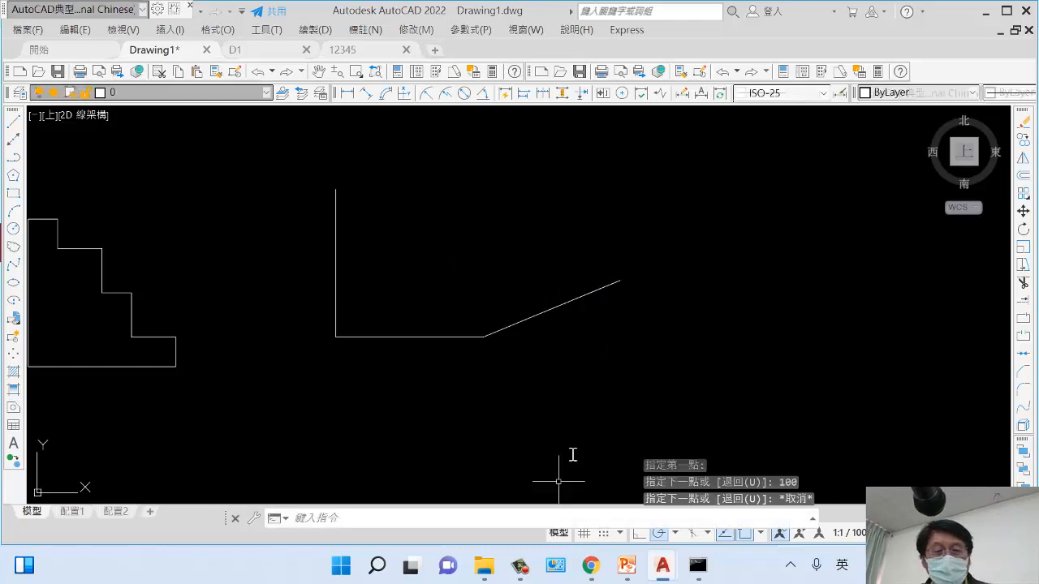
Step: Switch to PowerPoint to review the drafting settings slide, and go back to Drawing1.dwg in AutoCAD
left_click(630, 568)
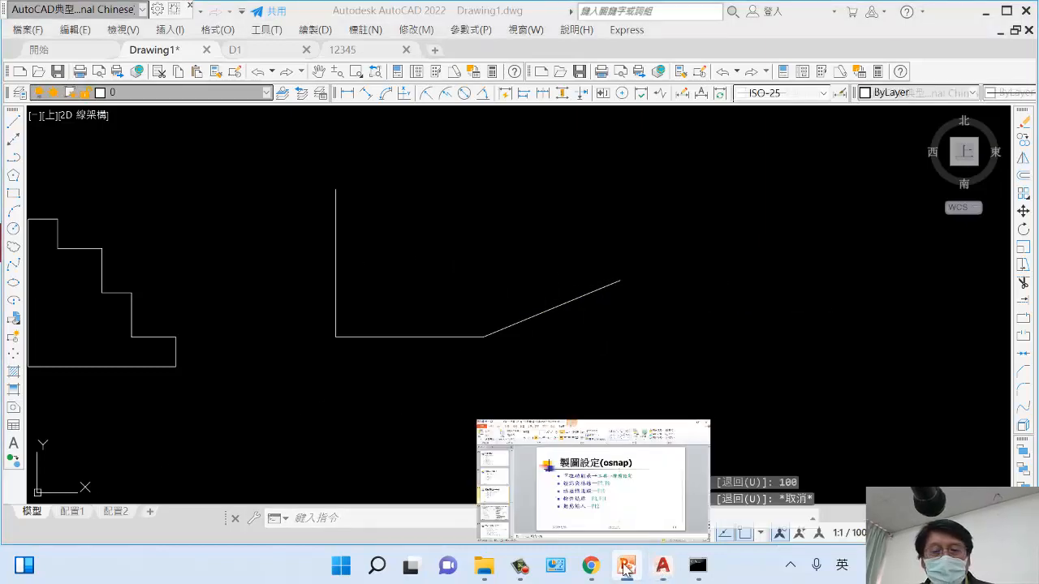
left_click(630, 568)
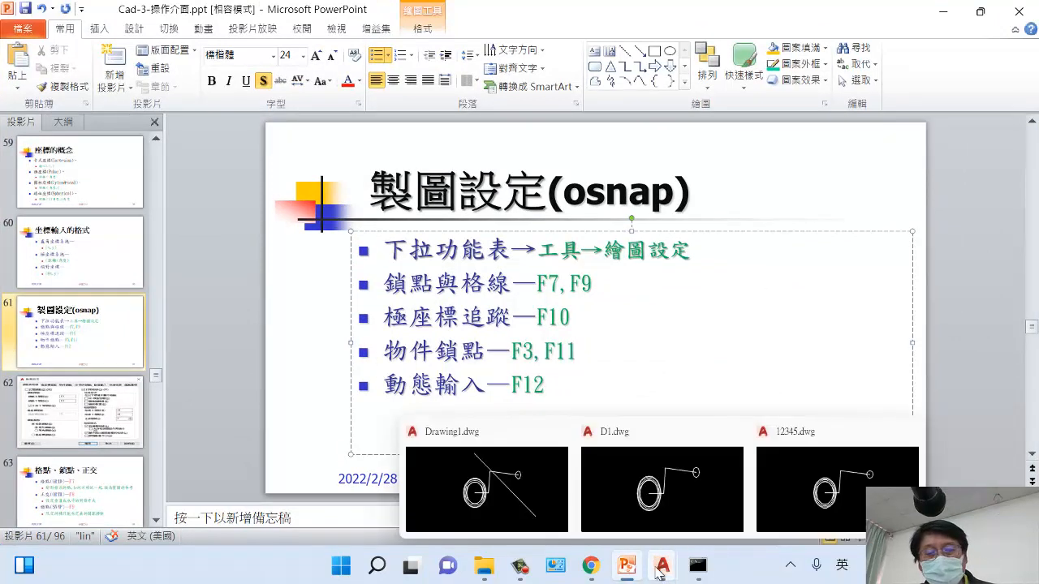
mouse_move(664, 568)
left_click(549, 502)
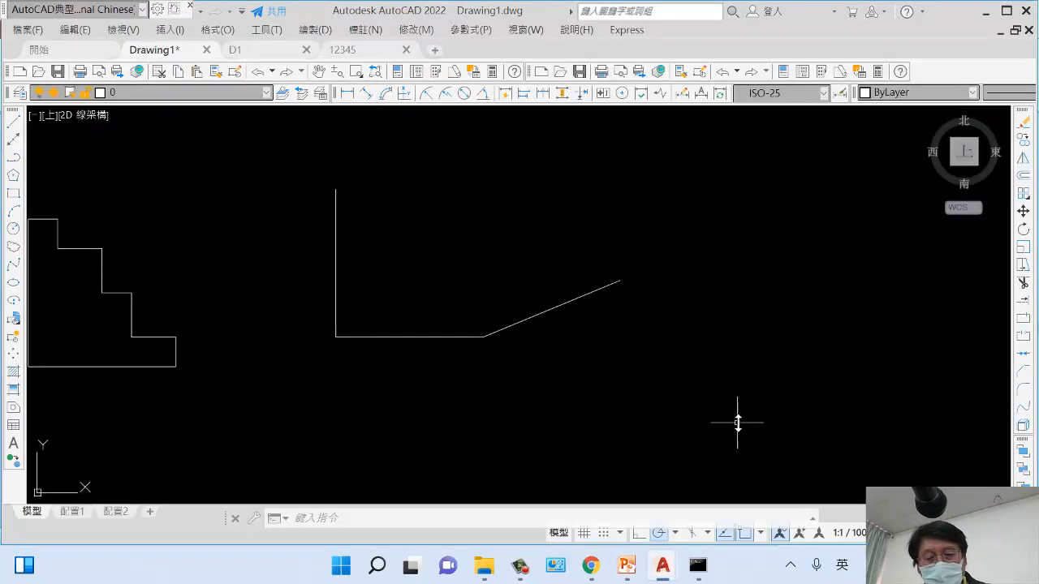
Step: Open the drafting settings with OSNAP, review the dynamic input, 3D object snap, object snap and quick properties pages, and close without changes
type("o")
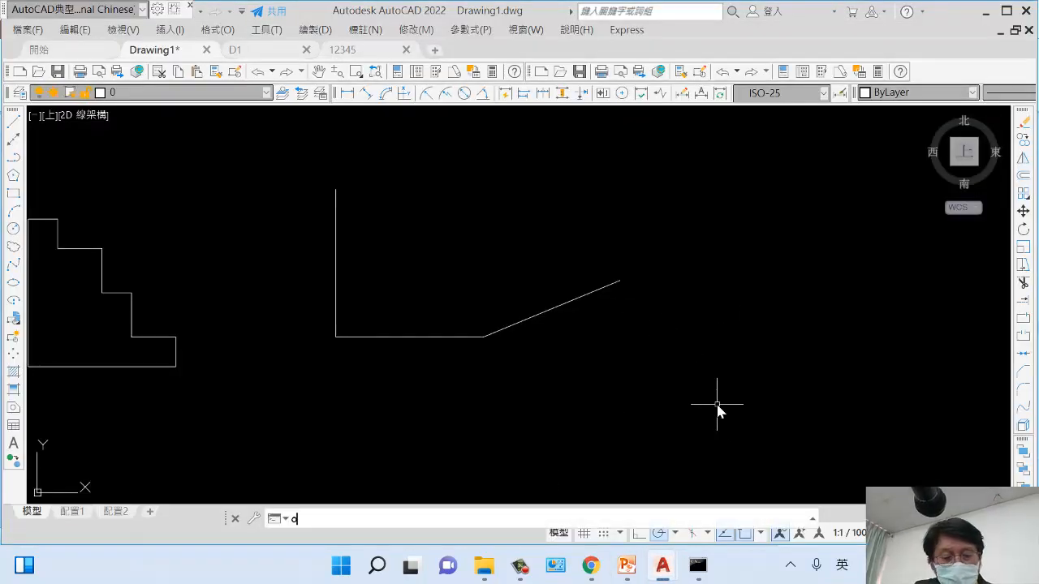
type("snap")
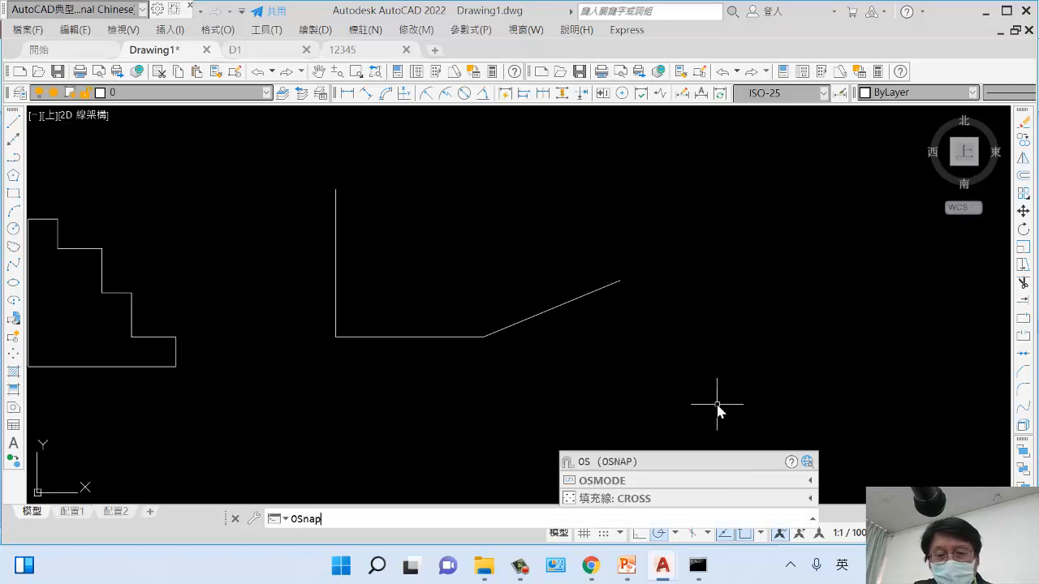
key("Return")
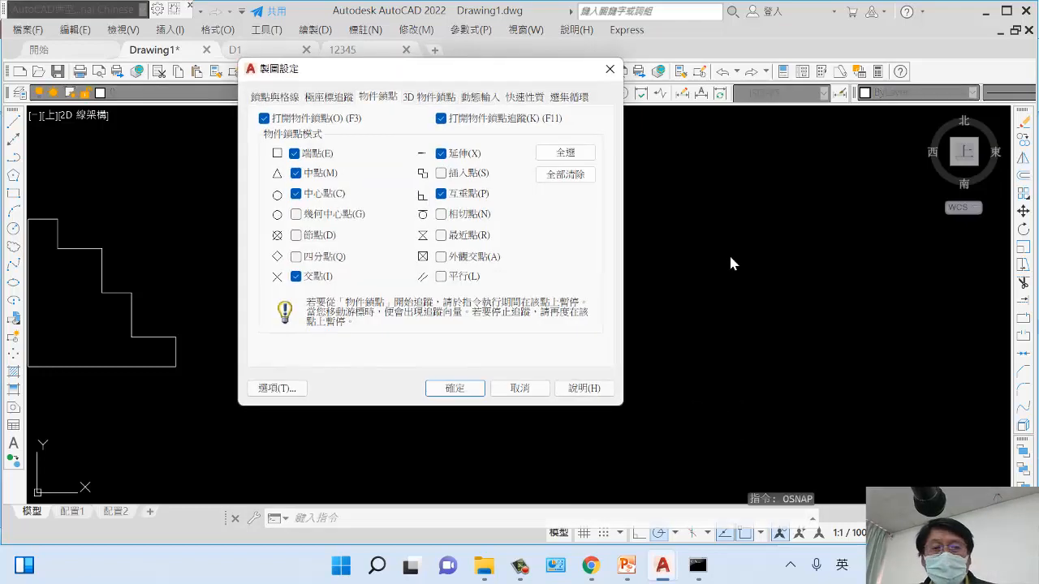
left_click(480, 97)
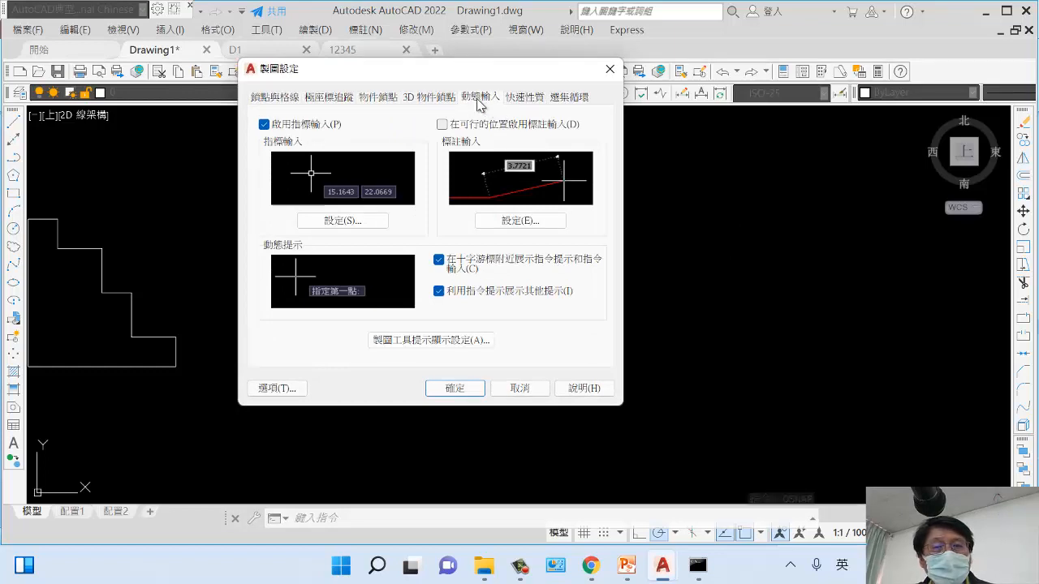
left_click(439, 97)
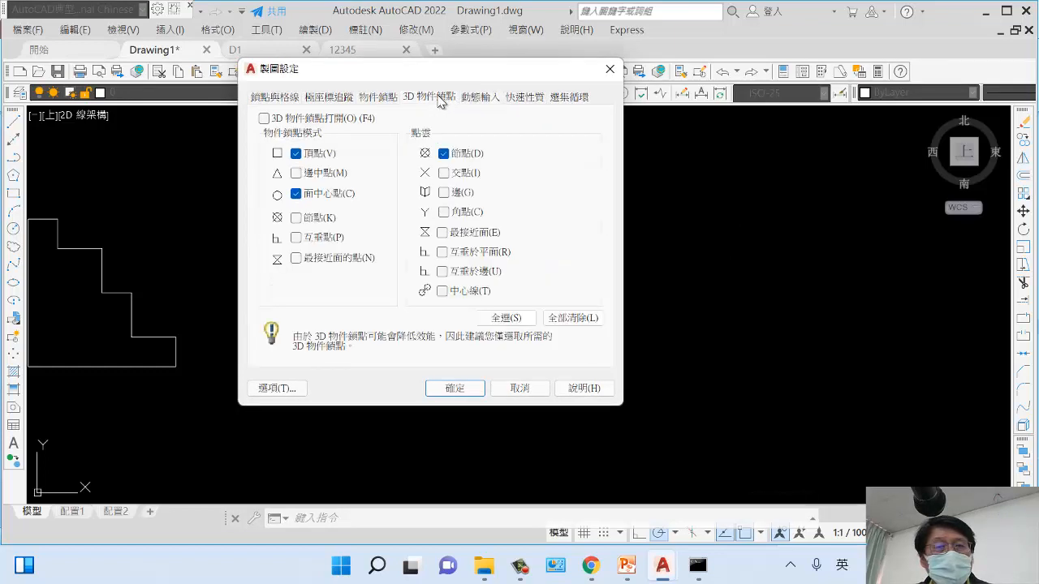
left_click(389, 99)
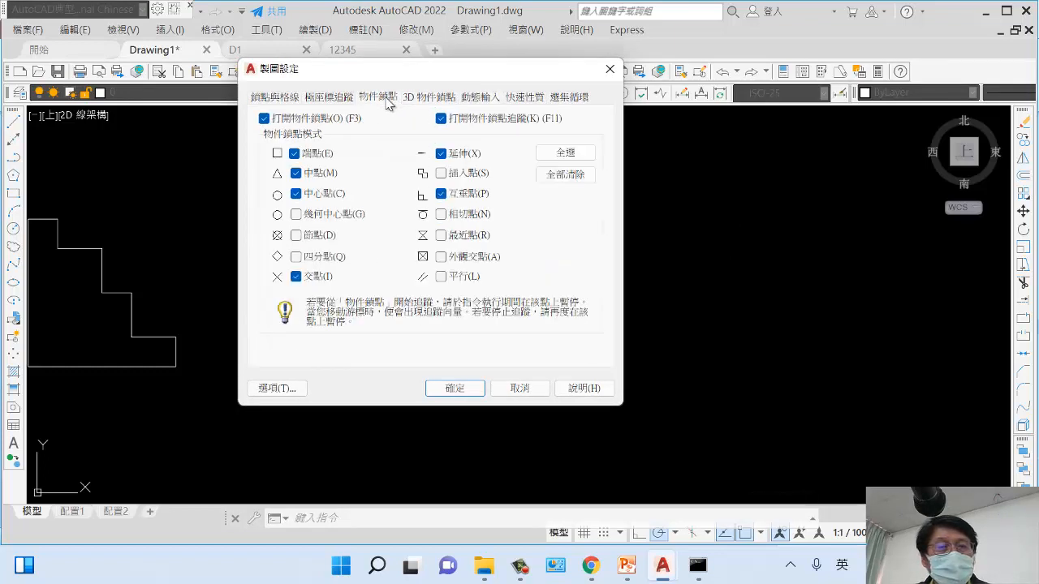
left_click(520, 100)
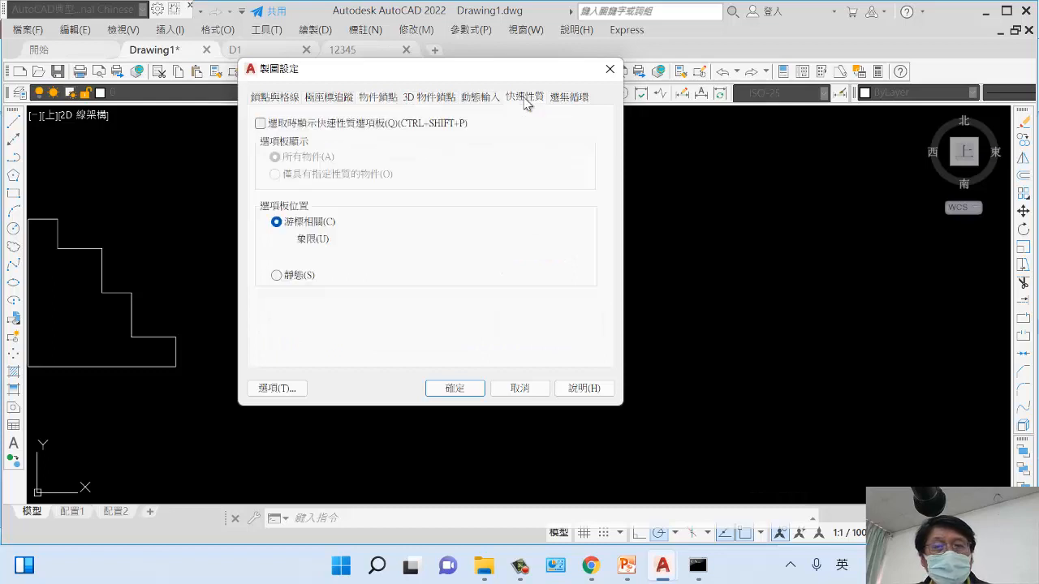
left_click(483, 104)
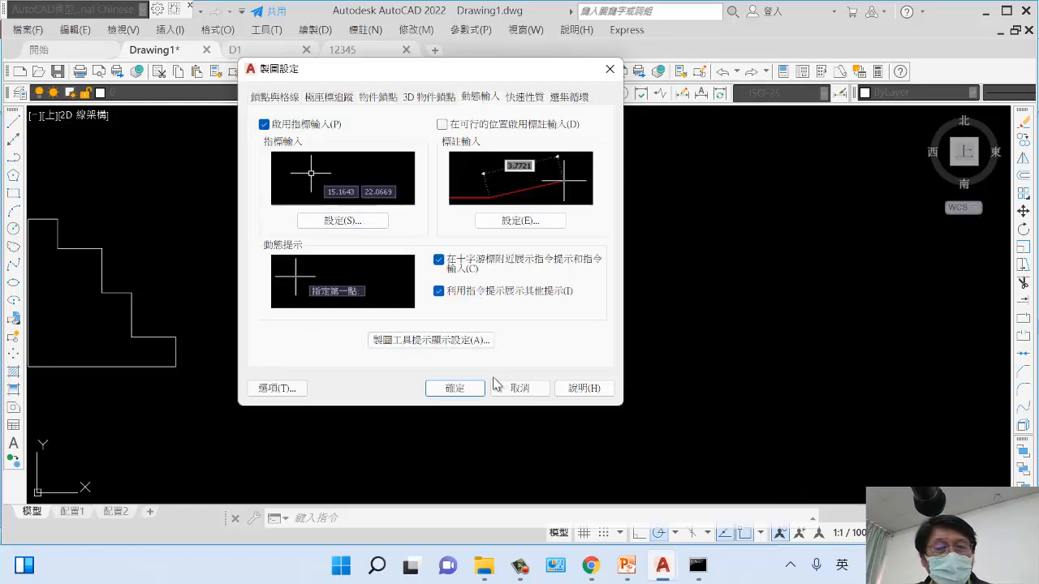
left_click(519, 389)
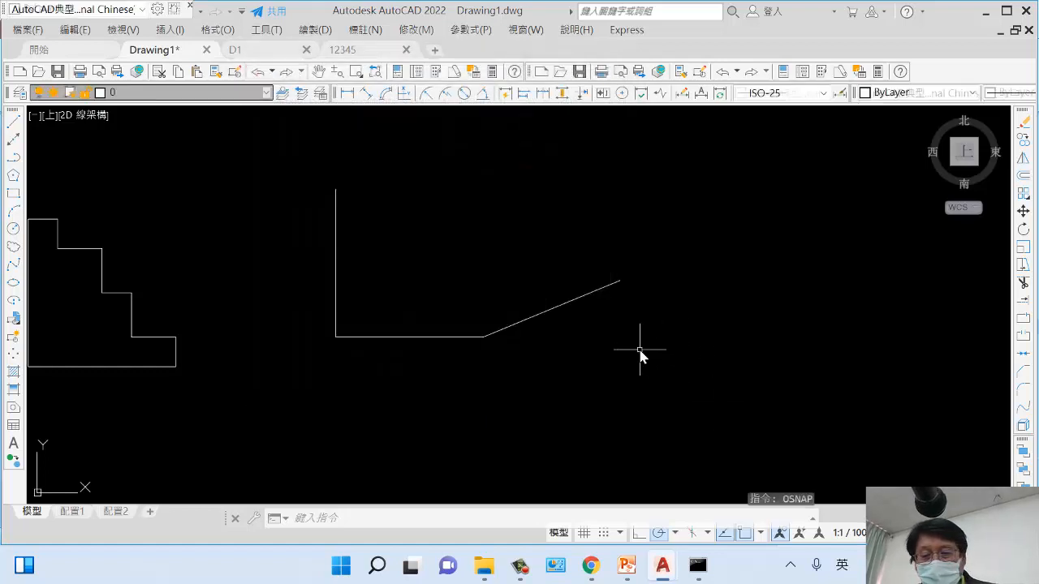
left_click(522, 572)
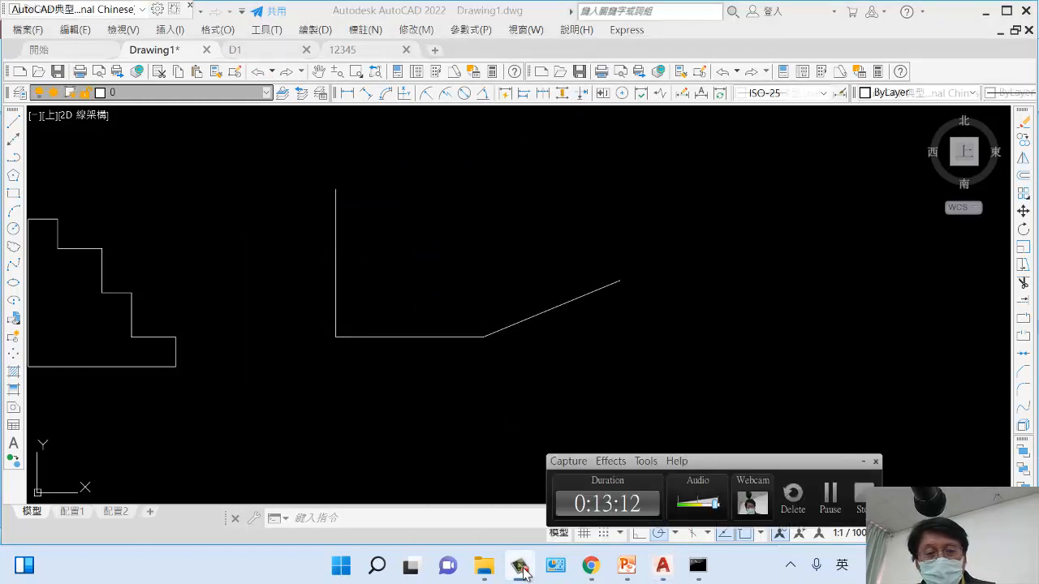
left_click(864, 462)
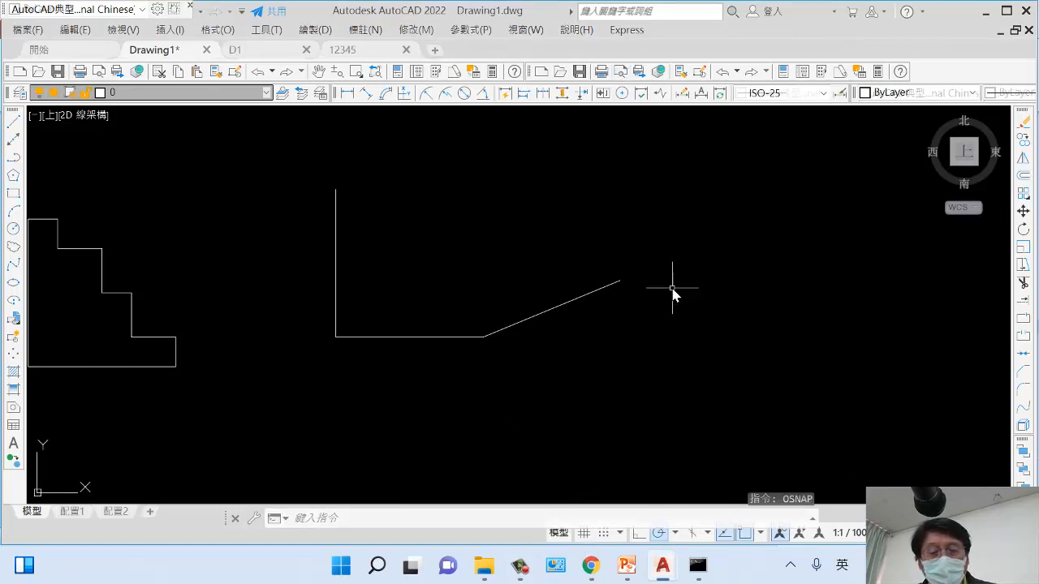
type("l")
key("Return")
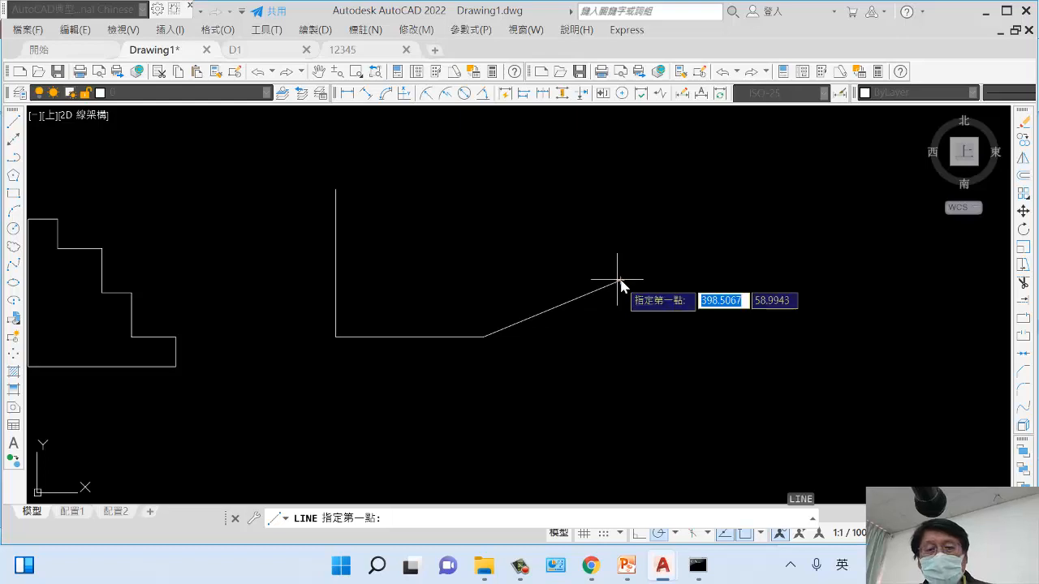
left_click(619, 281)
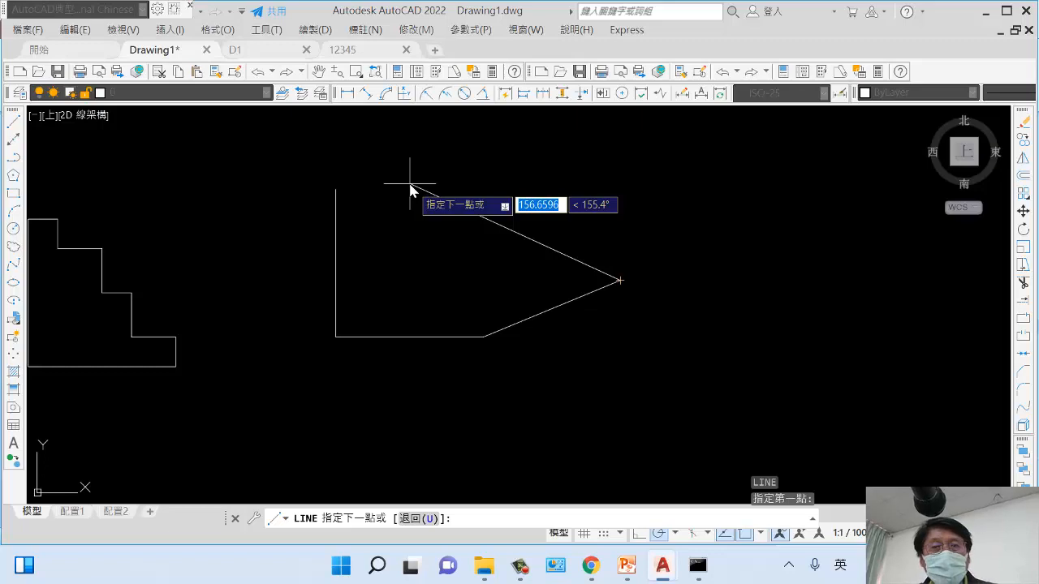
key("Escape")
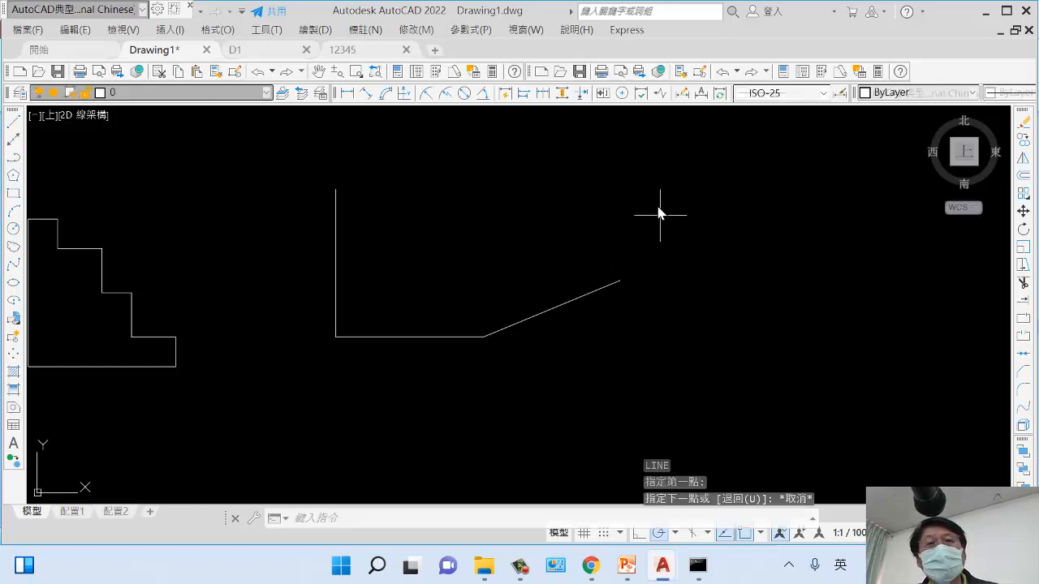
Step: Switch to PowerPoint to review slides 62 and 63 on drafting settings, grid, snap and ortho, and return to Drawing1.dwg in AutoCAD
left_click(626, 566)
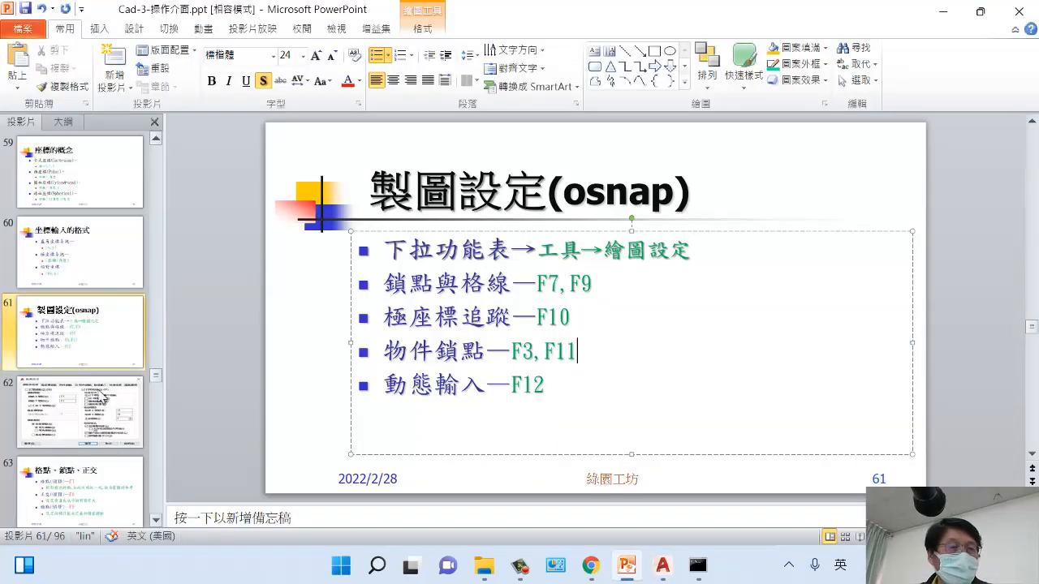
left_click(68, 416)
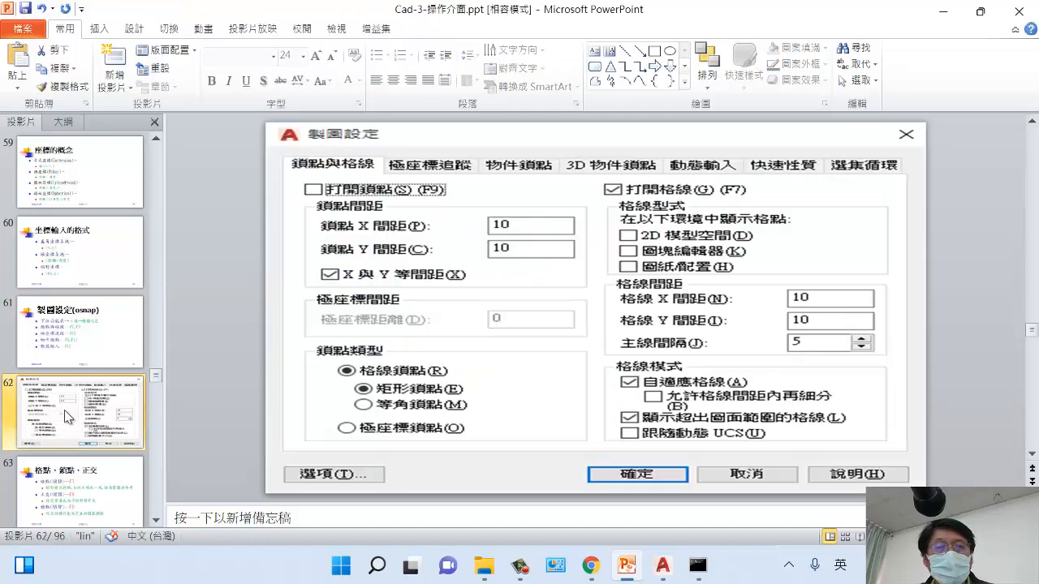
left_click(85, 489)
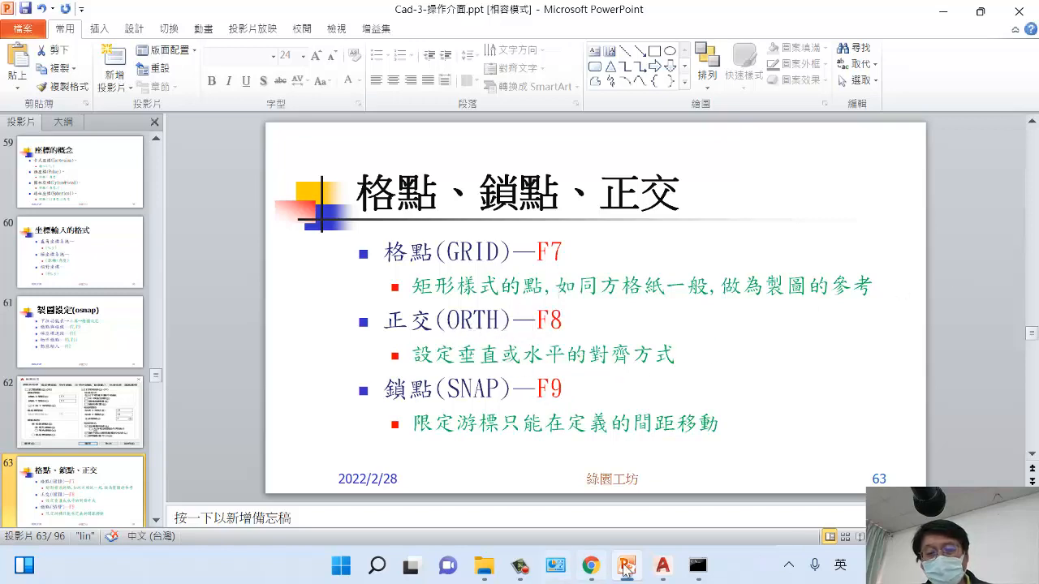
mouse_move(663, 565)
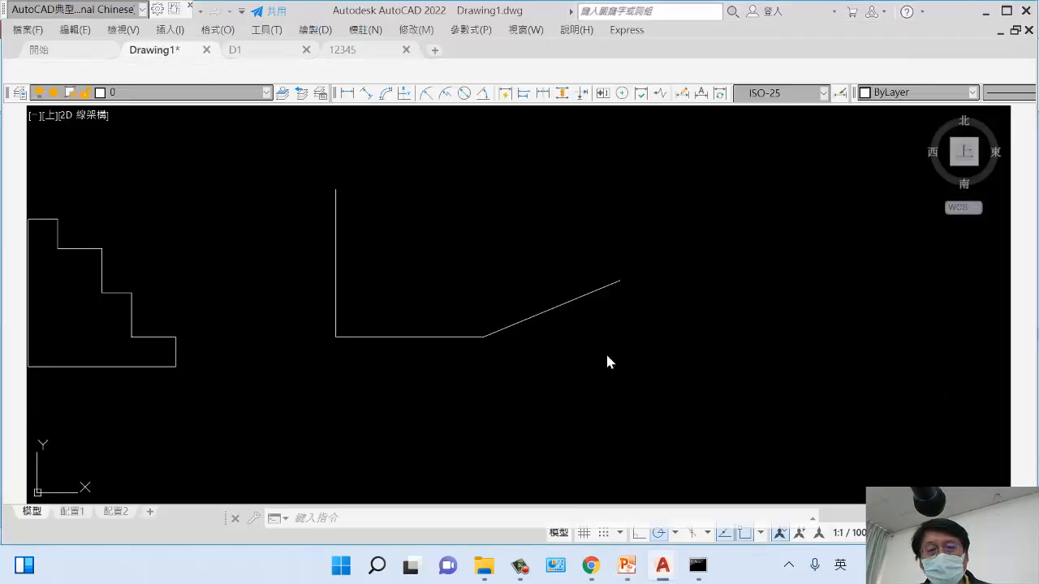
left_click(525, 476)
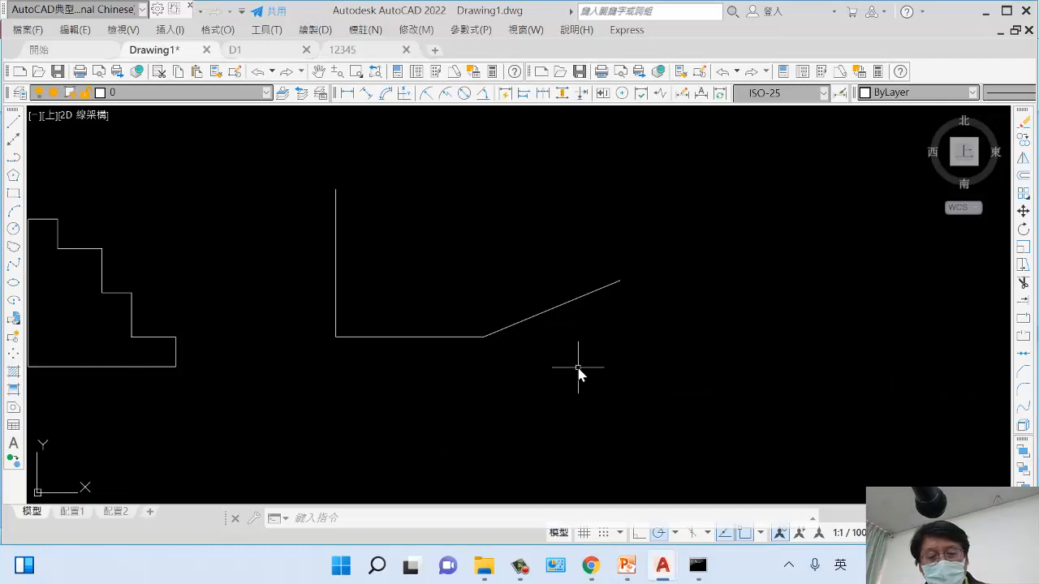
Step: Turn on ortho mode and draw six connected horizontal and vertical lines in the empty area east of the angled line
key("F8")
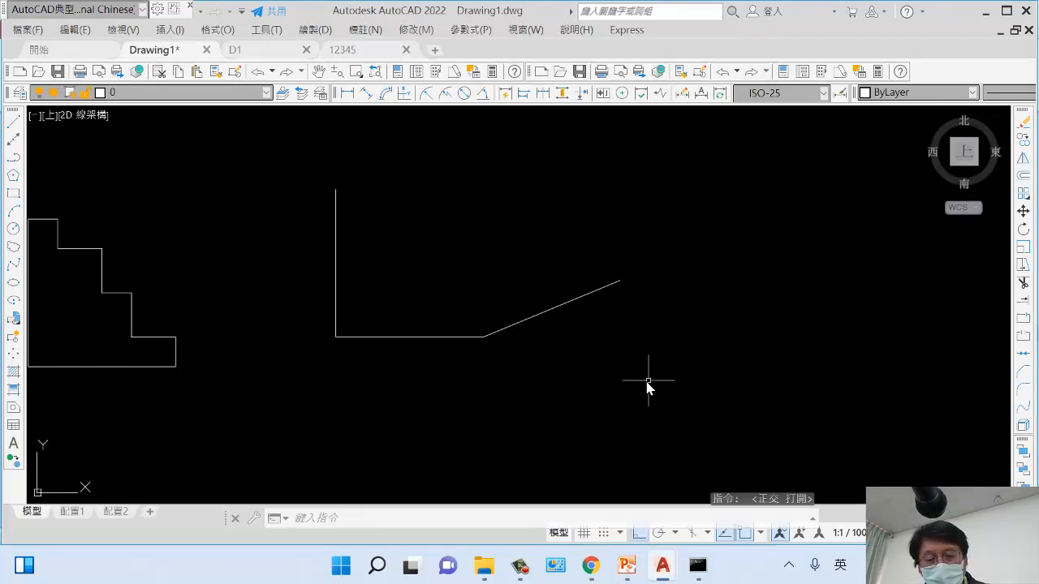
type("l")
key("Return")
left_click(686, 339)
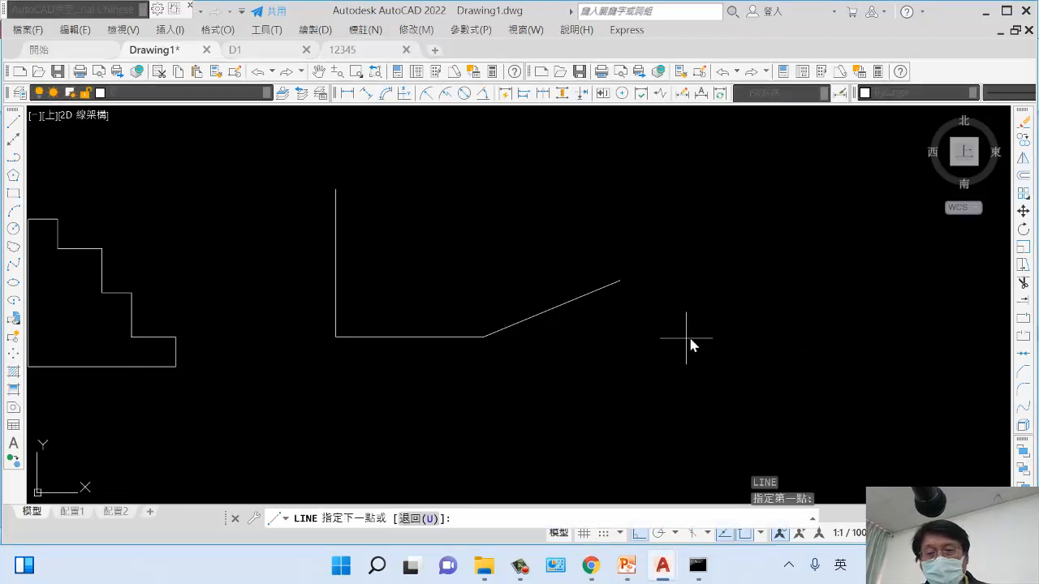
left_click(943, 339)
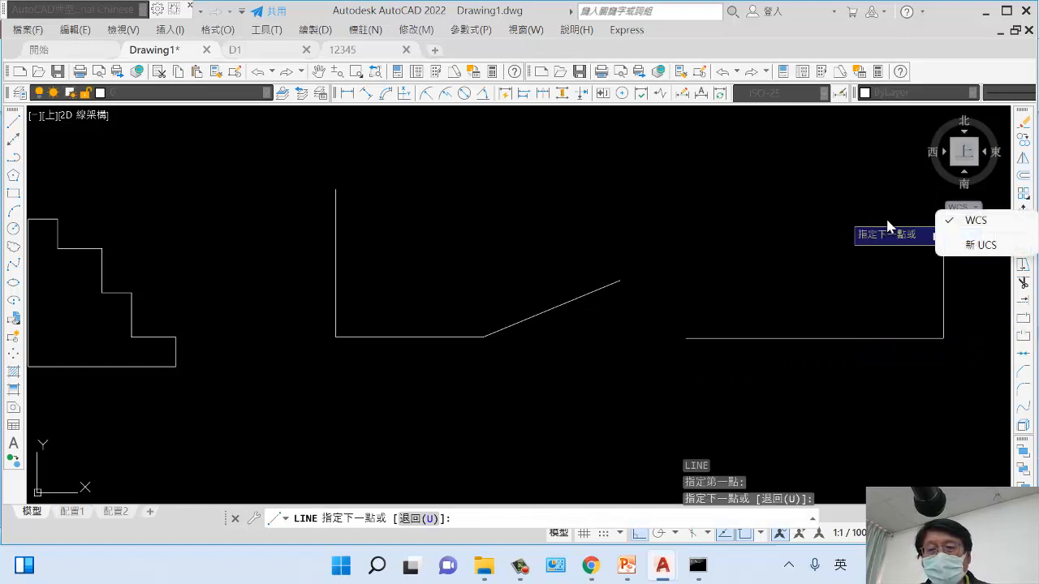
left_click(908, 255)
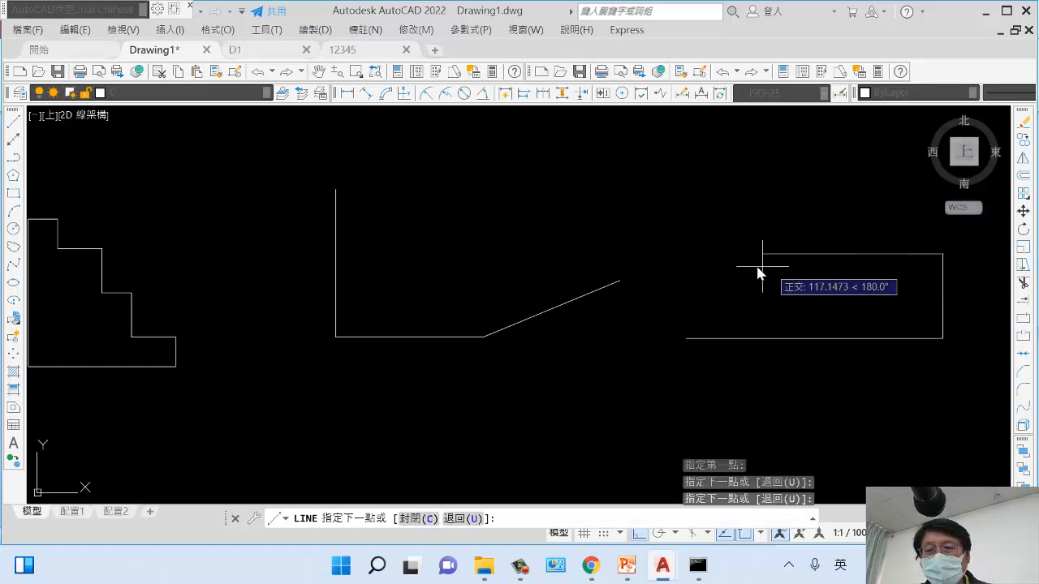
left_click(765, 268)
left_click(757, 445)
left_click(630, 430)
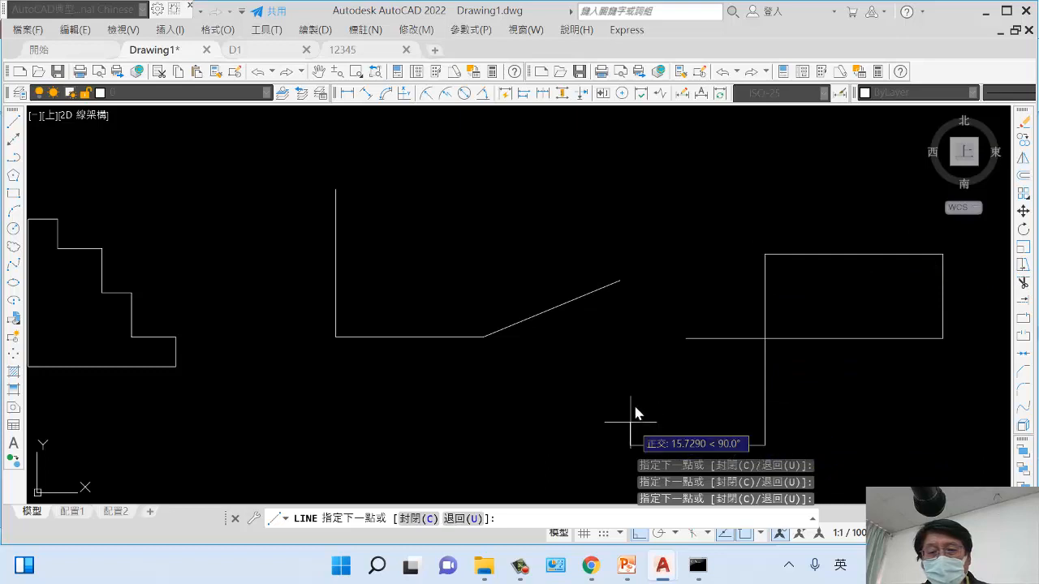
left_click(668, 204)
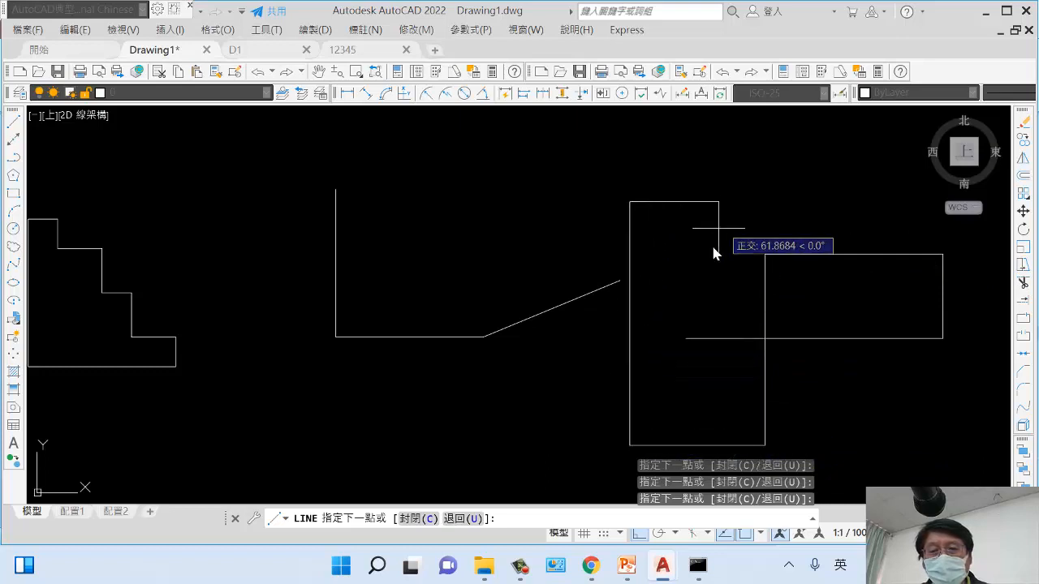
Step: Close the outline with a diagonal line snapped to the first segment's start point, end the command, and turn ortho mode off
left_click(686, 338)
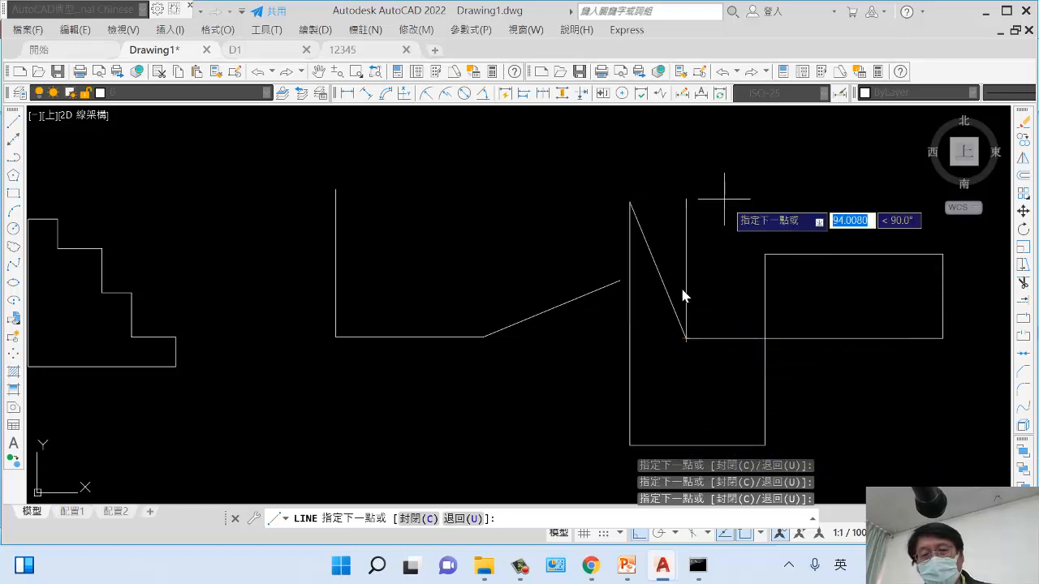
key("Return")
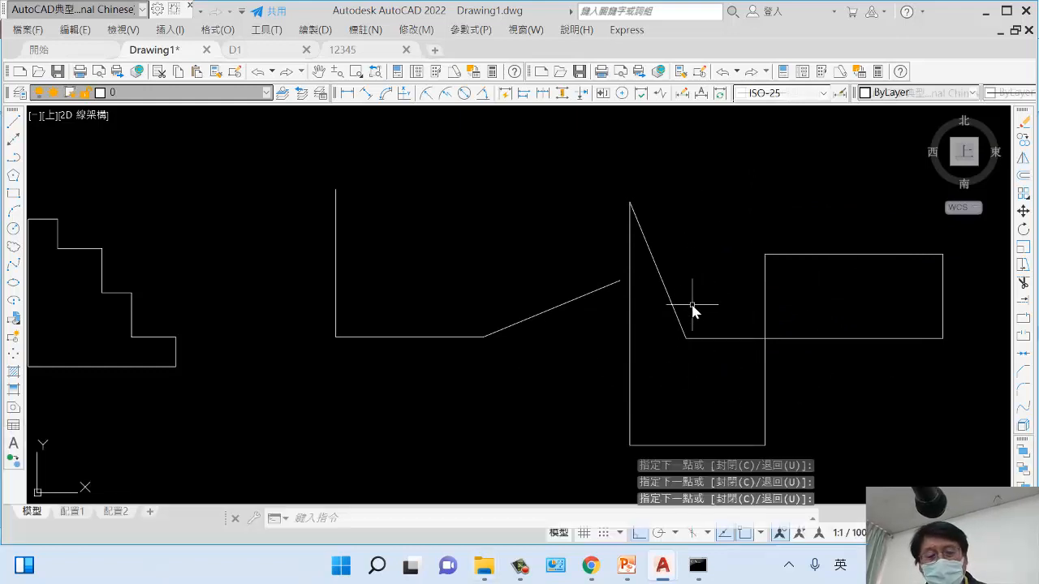
key("F8")
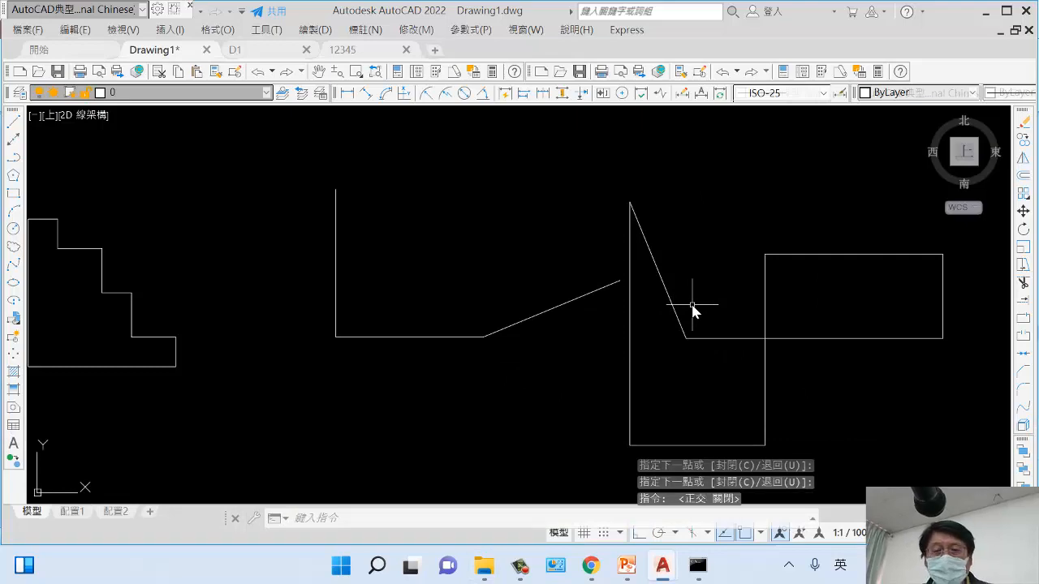
Step: Switch to PowerPoint to review slides 64 and 65 on object snap, PICKBOX and APERTURE, and return to Drawing1.dwg in AutoCAD
left_click(625, 565)
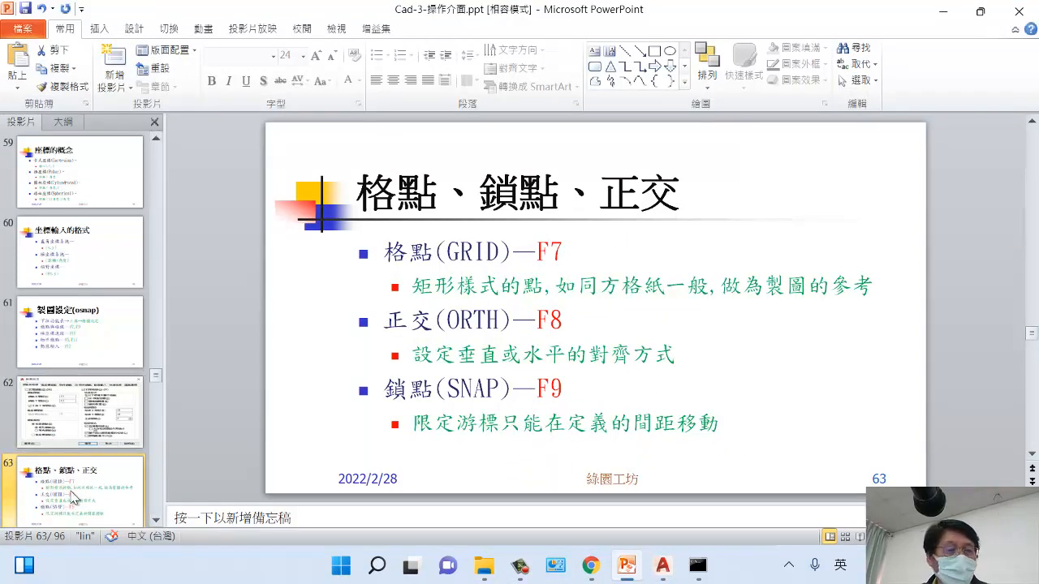
scroll(81, 448, "down", 1)
left_click(55, 485)
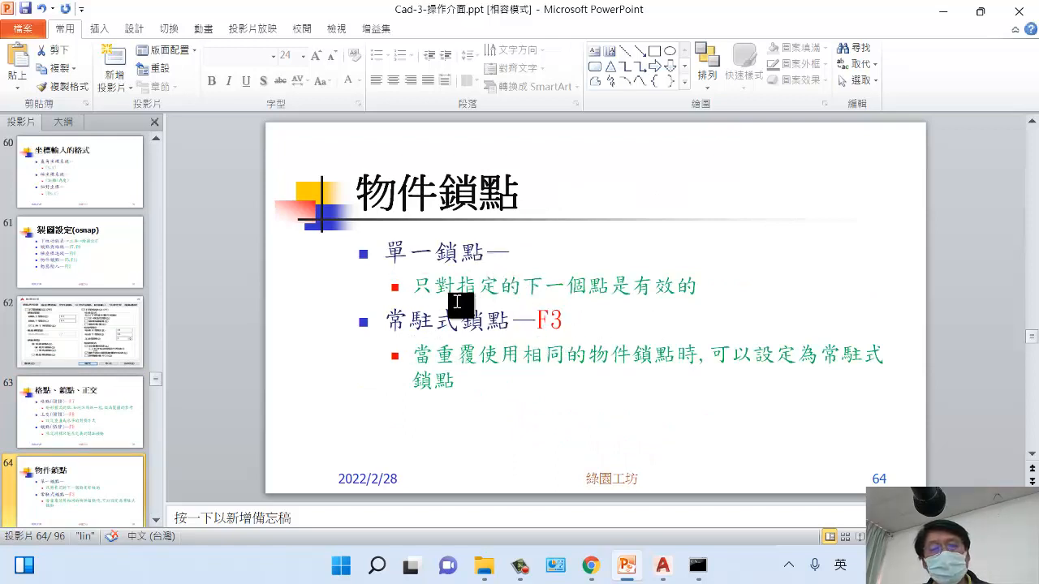
scroll(90, 447, "down", 1)
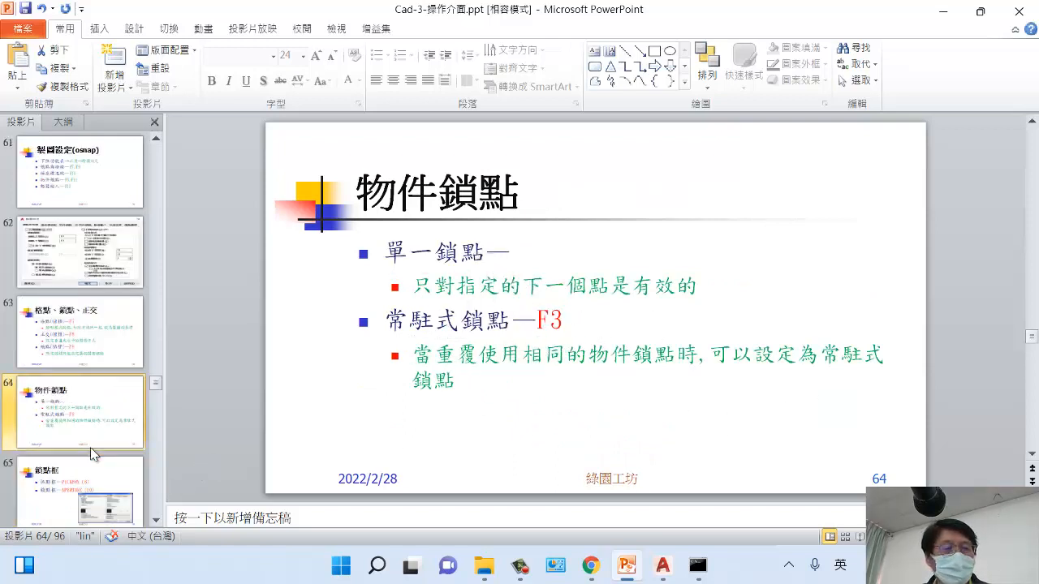
scroll(90, 447, "down", 1)
left_click(72, 411)
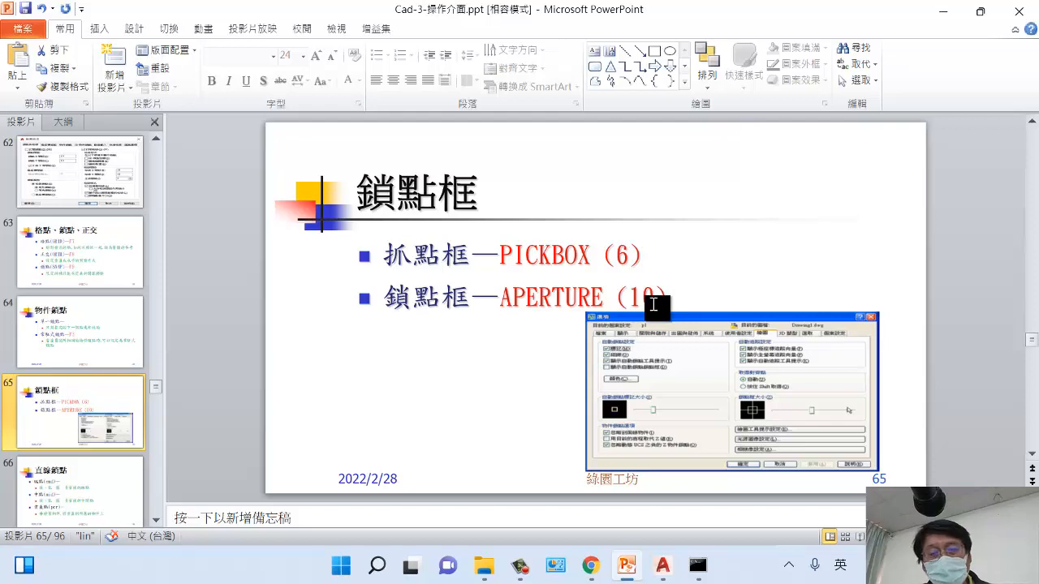
left_click(626, 566)
mouse_move(663, 565)
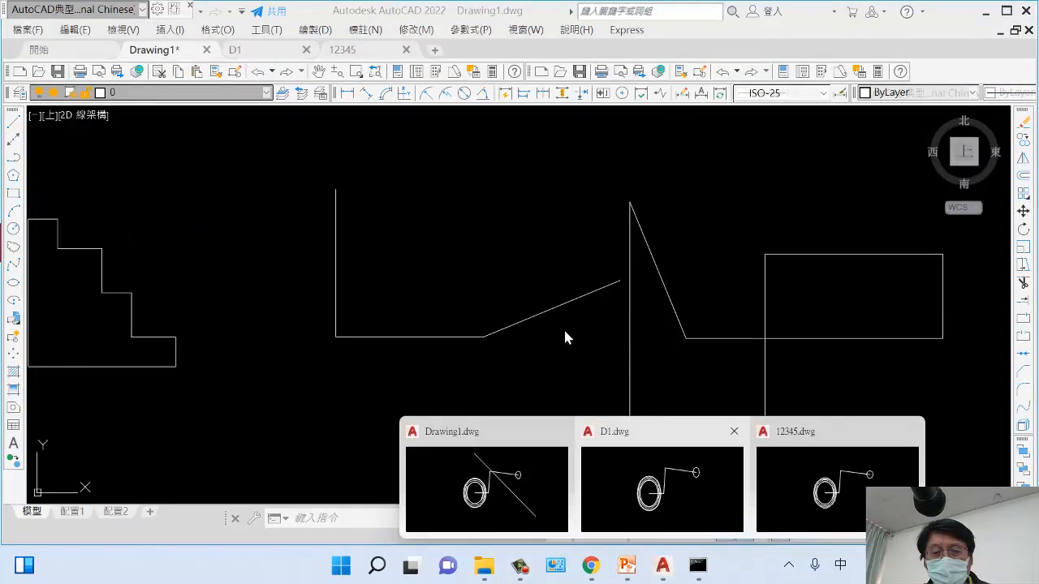
Step: Increase the aperture size to its maximum in the drafting options and try Line at the outline's apex to check the snap
type("op")
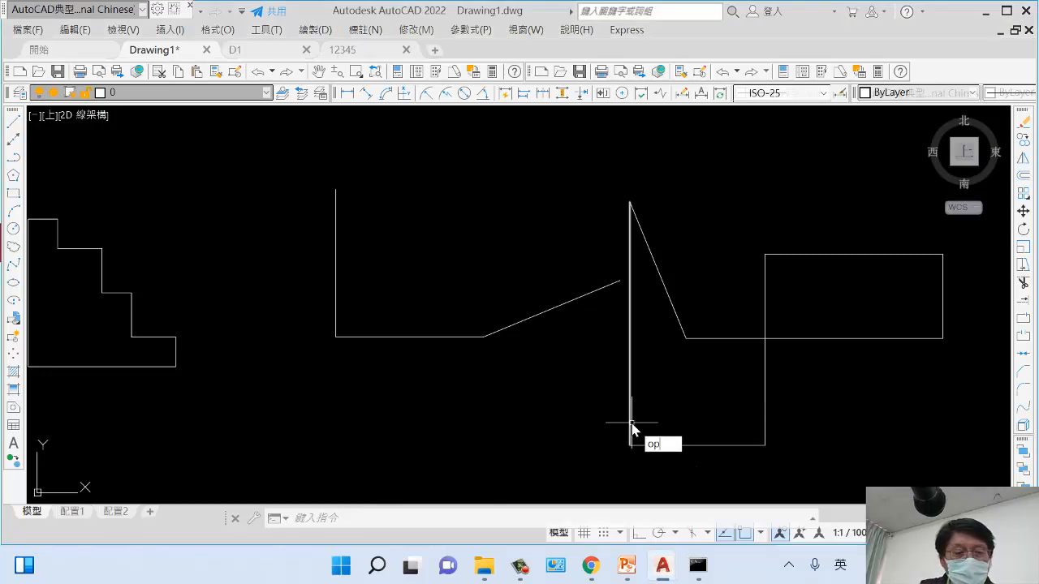
key("Return")
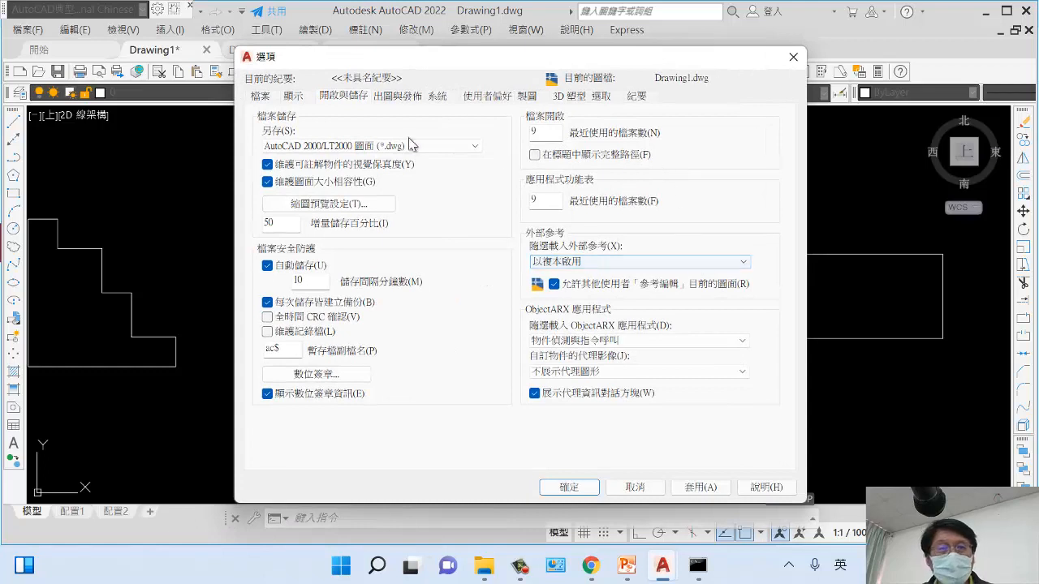
left_click(527, 96)
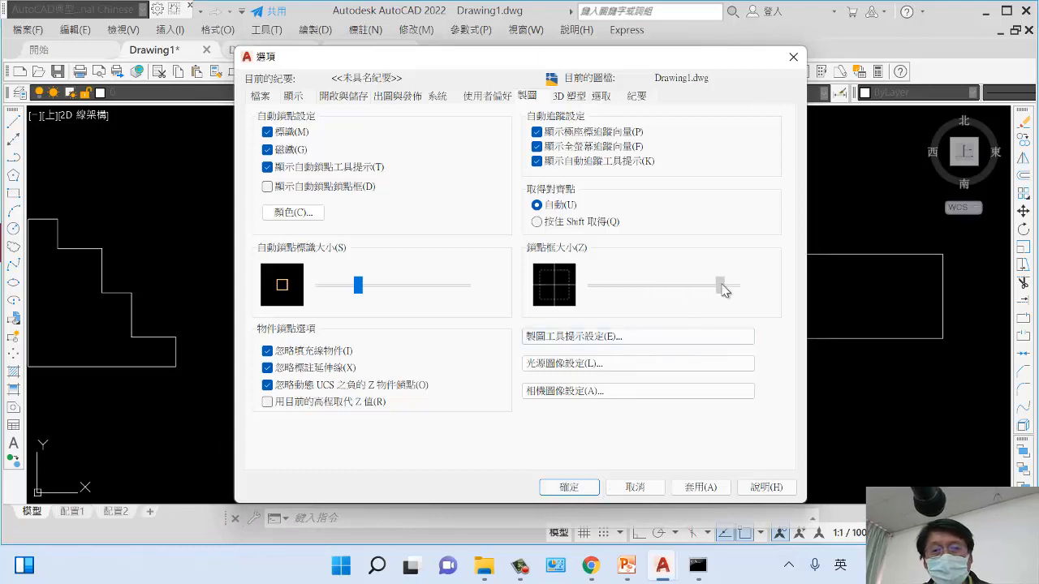
left_click_drag(721, 285, 750, 284)
left_click(578, 489)
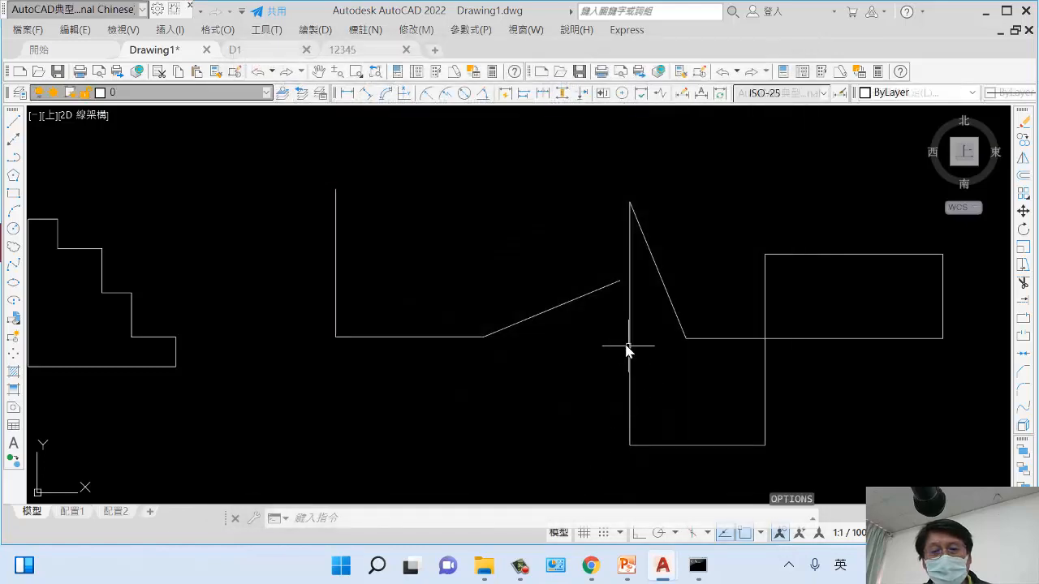
type("l")
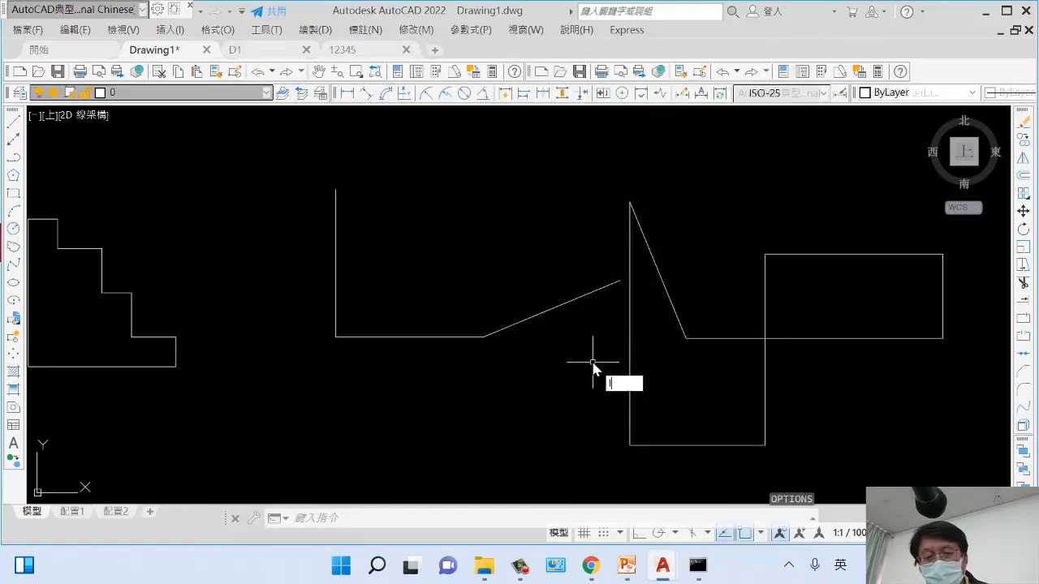
key("Return")
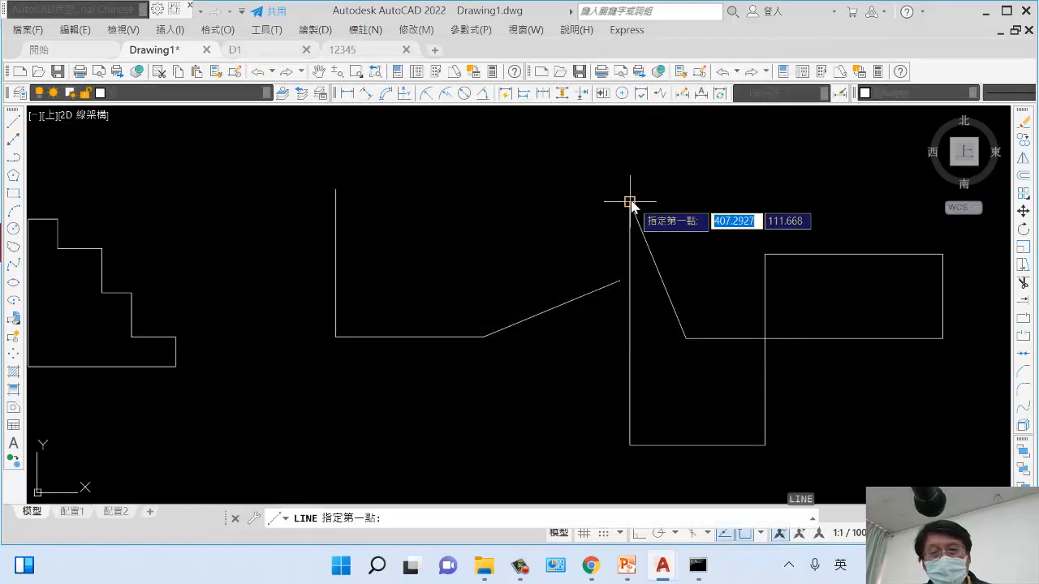
key("Escape")
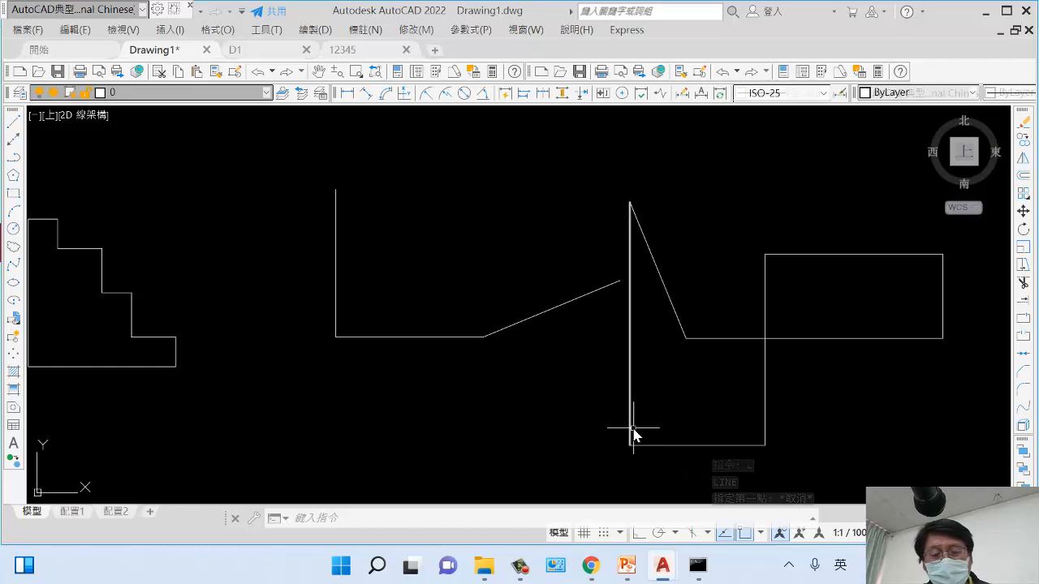
Step: Try to set the PICKBOX system variable to 300
type("pic")
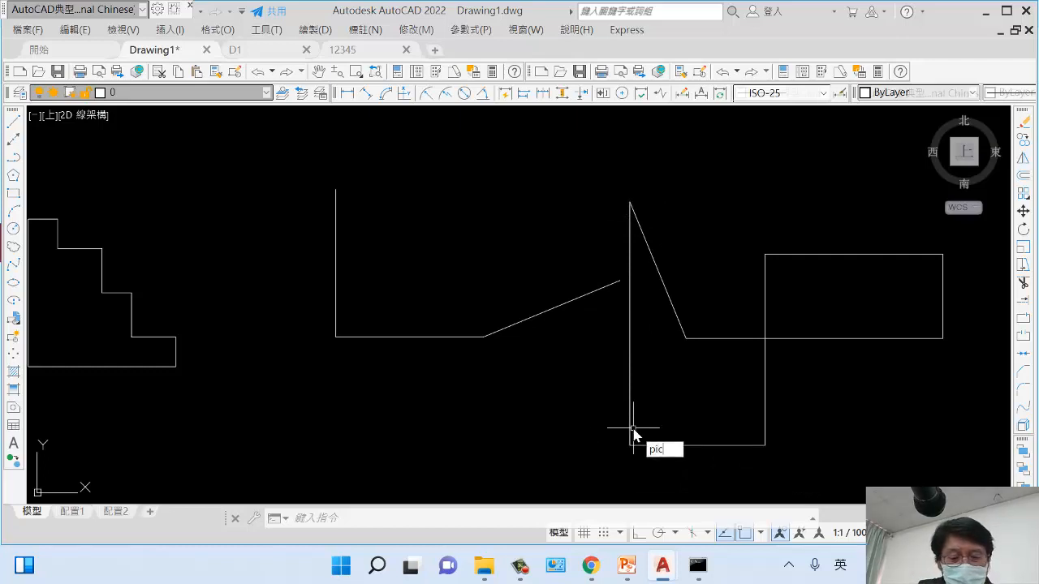
type("ku")
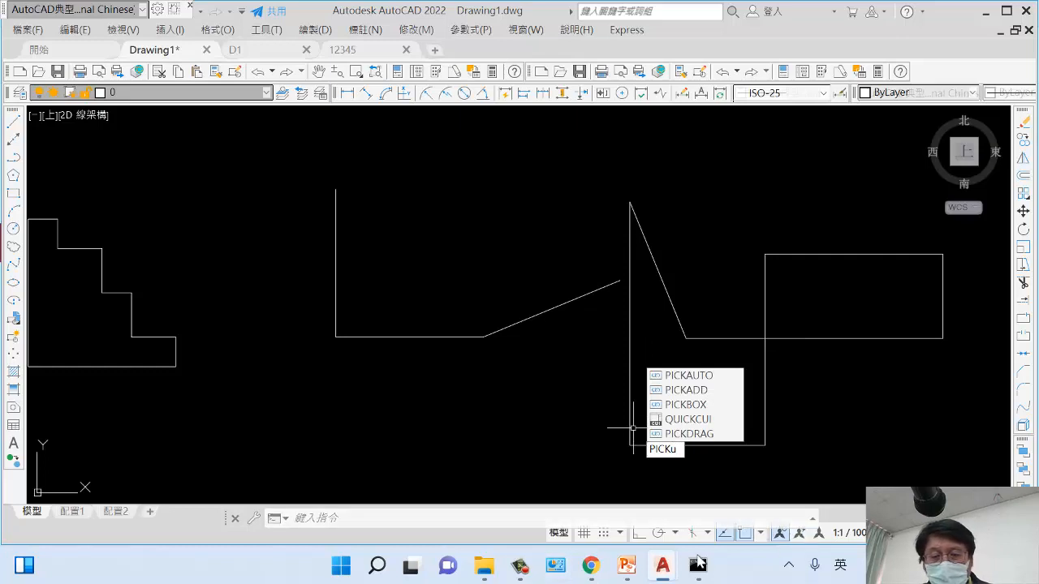
mouse_move(630, 566)
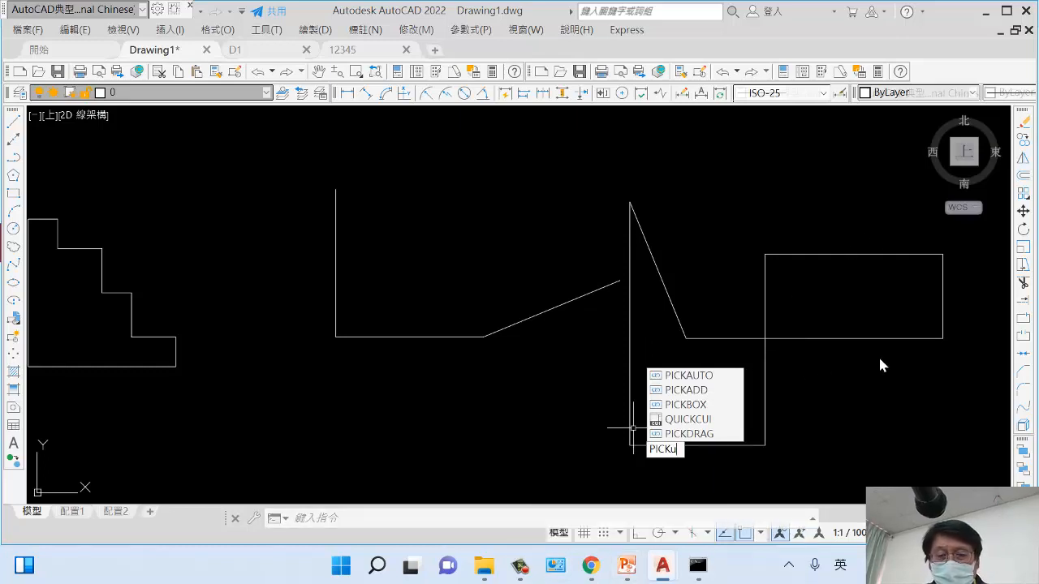
key("BackSpace")
type("BOx")
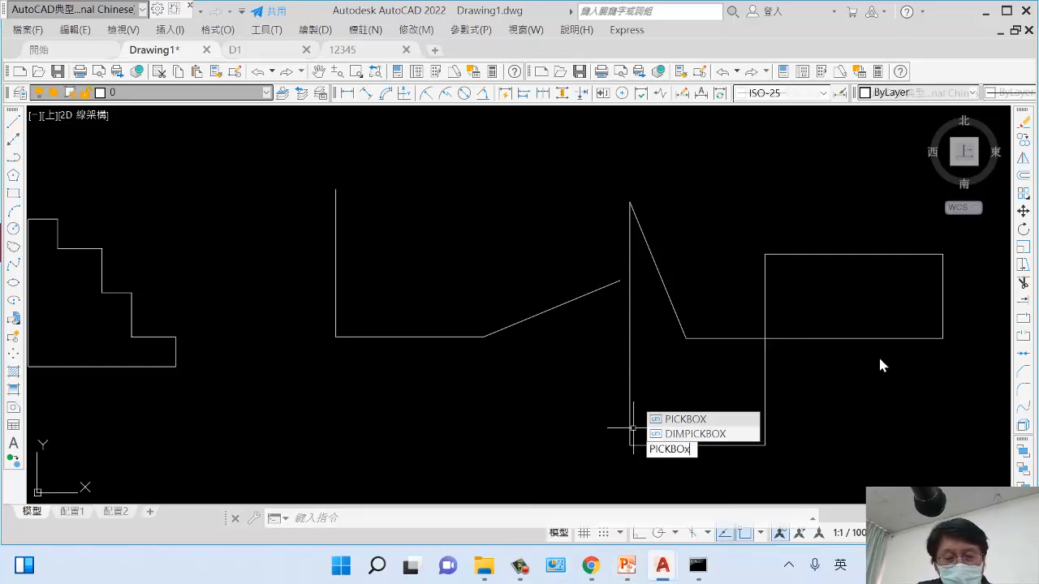
key("Return")
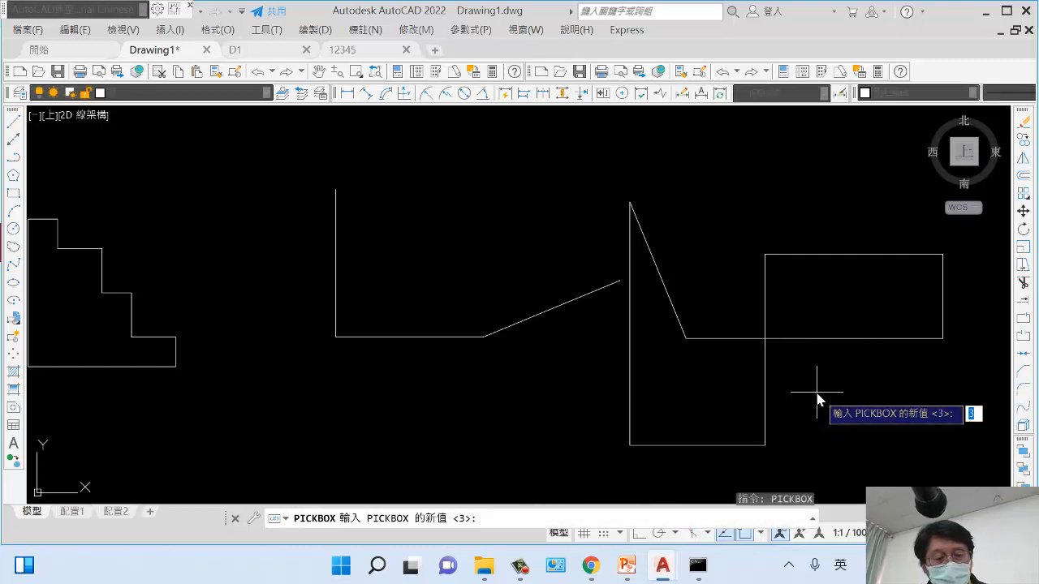
type("300")
key("Return")
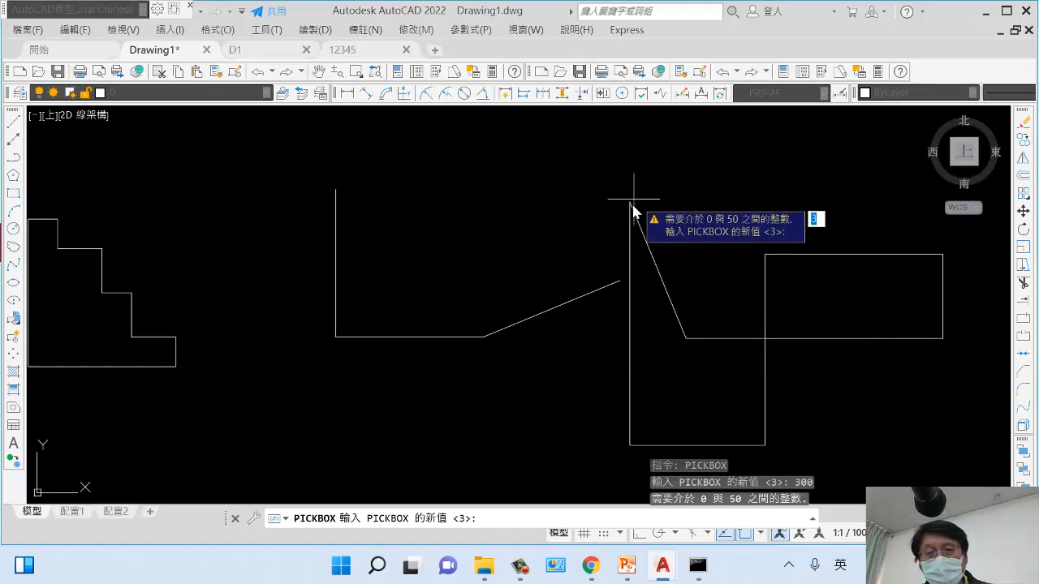
Step: Set PICKBOX to 50 and check the size of the pickbox against the lines of the outline
scroll(636, 217, "down", 4)
scroll(637, 221, "down", 5)
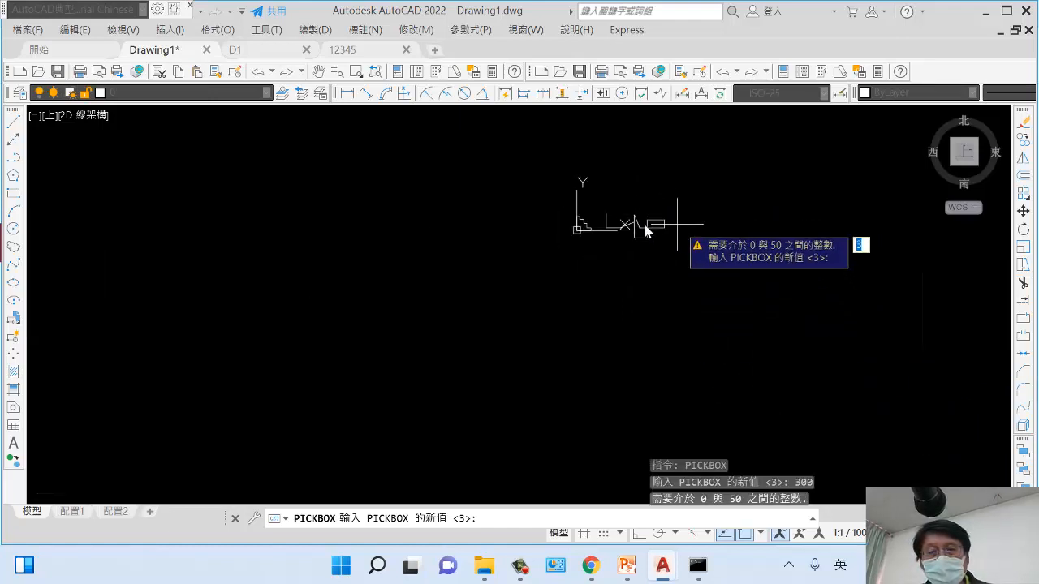
scroll(639, 225, "up", 7)
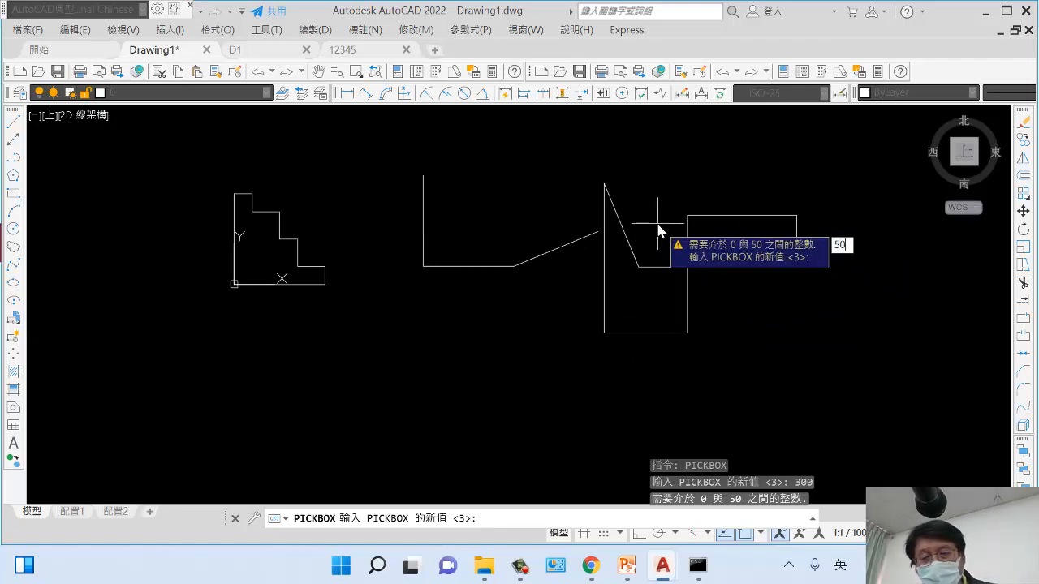
key("Return")
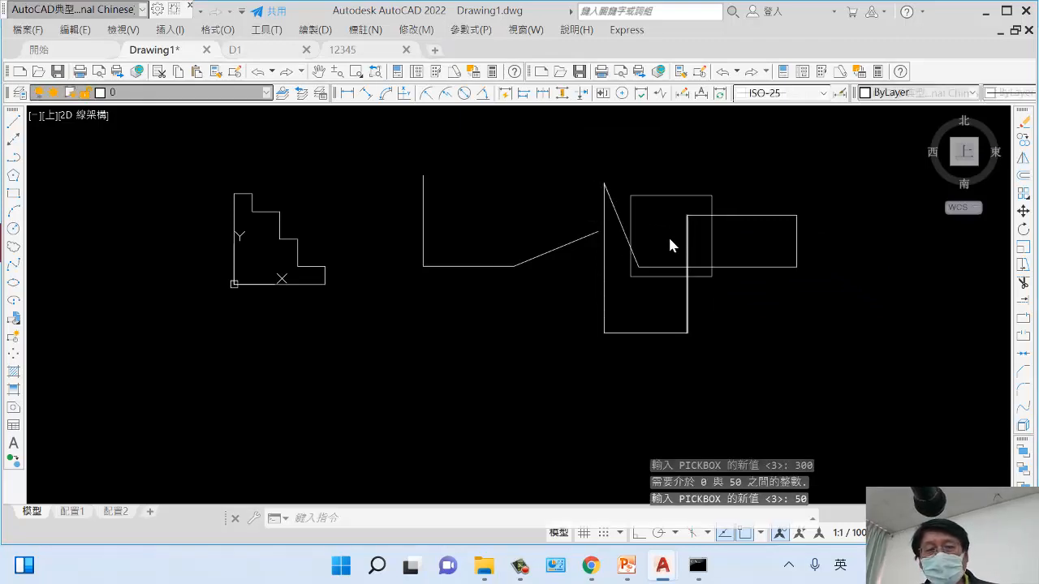
mouse_move(669, 241)
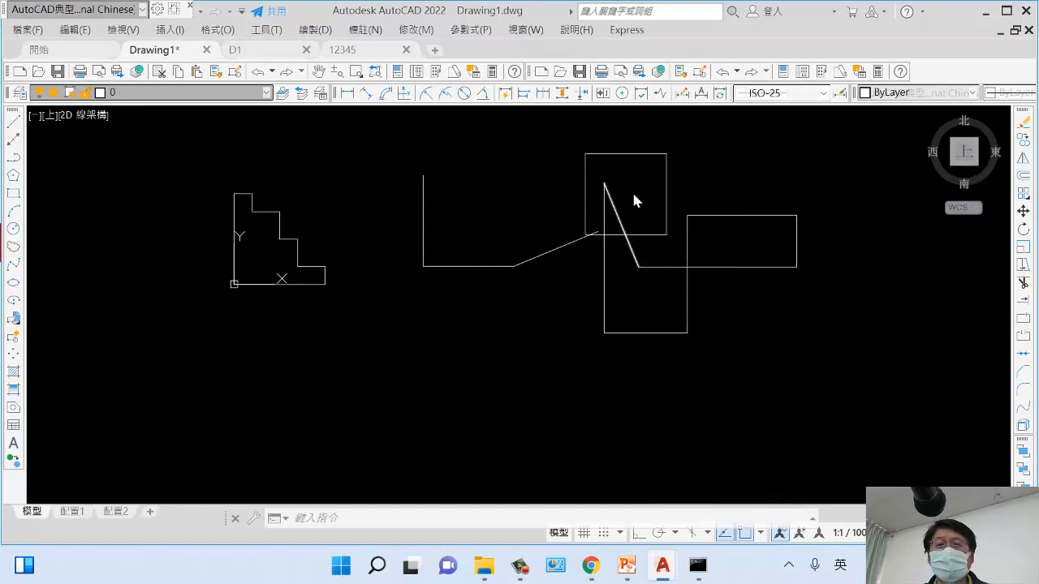
key("Escape")
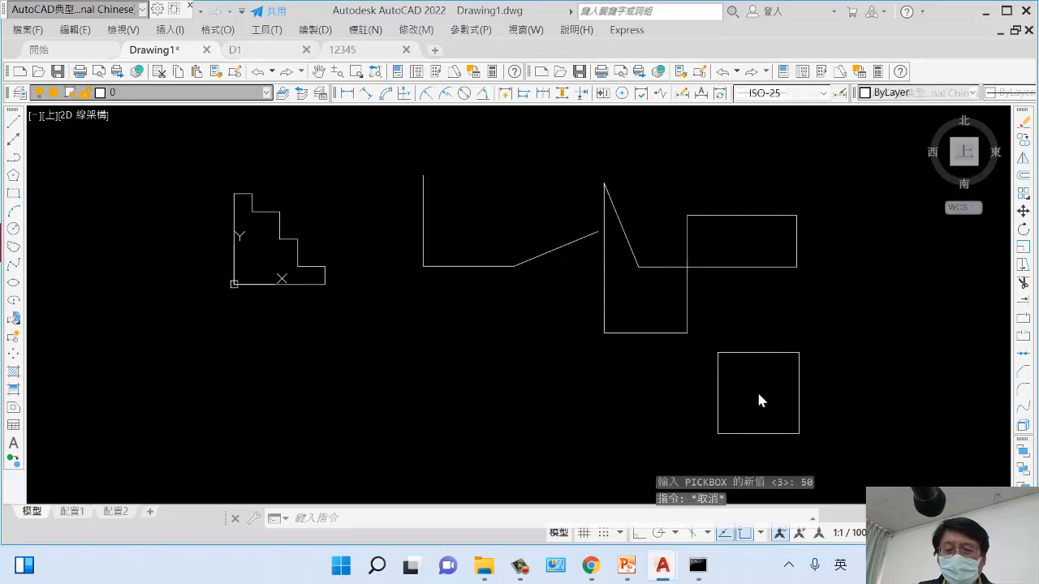
Step: Set the PICKBOX system variable to 3
type("PICKBOX")
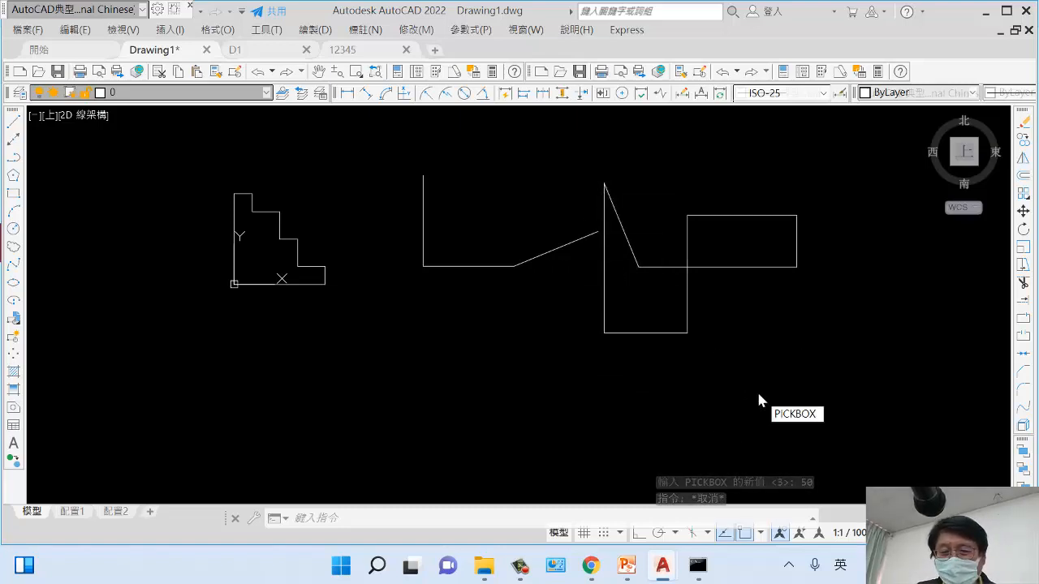
key("Return")
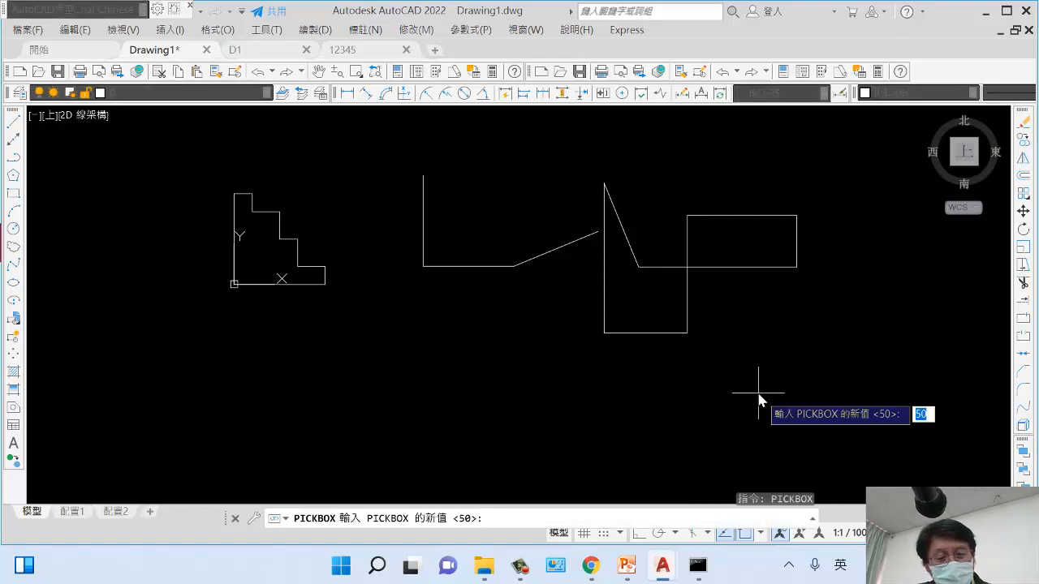
type("3")
key("Return")
key("Return")
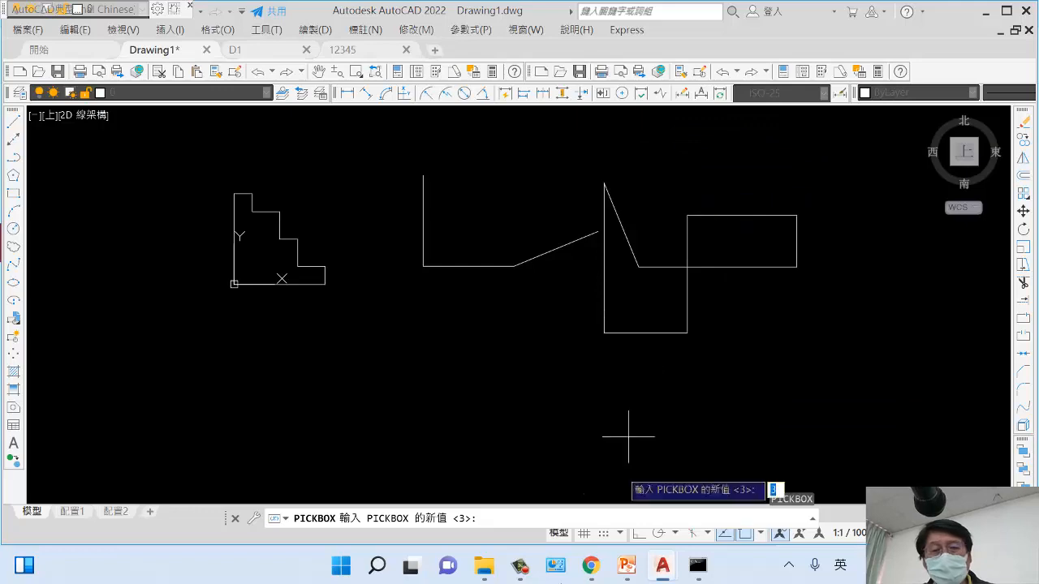
Step: Switch to PowerPoint to review slides 66, 69 and 68 on line, other and circle object snaps, and return to Drawing1.dwg in AutoCAD
left_click(627, 566)
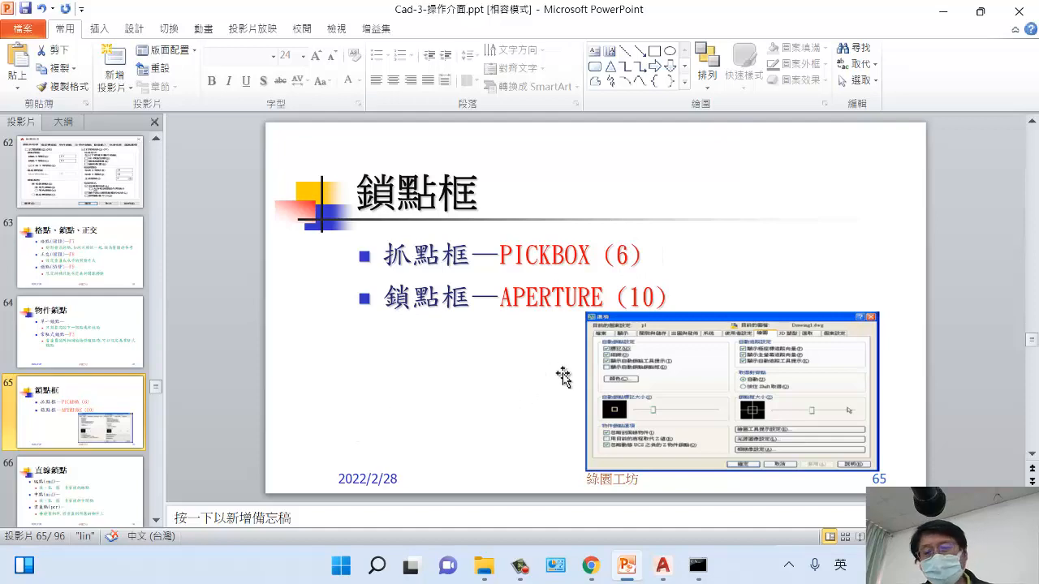
left_click(77, 492)
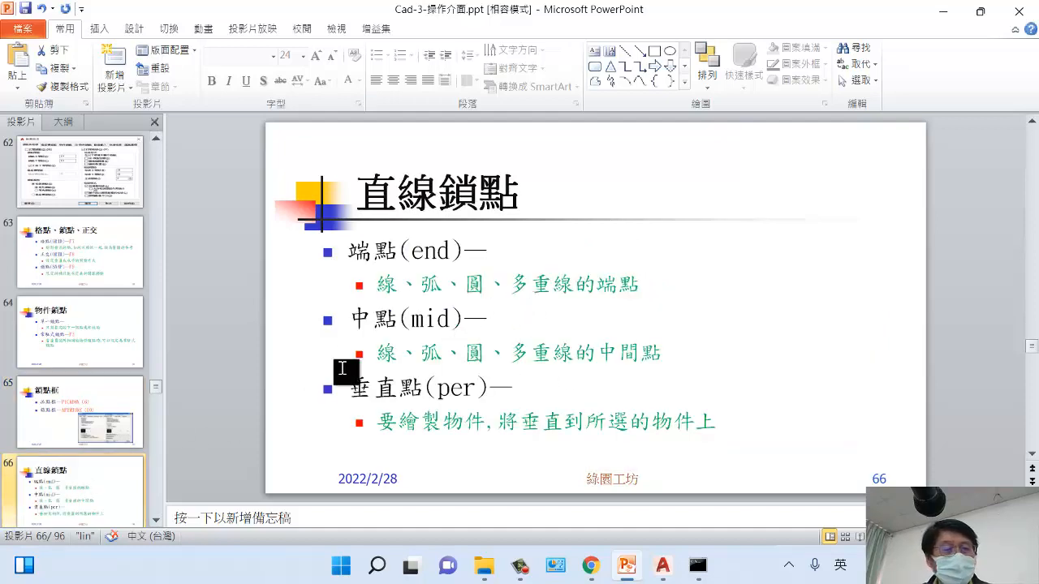
scroll(346, 373, "down", 1)
left_click(82, 333)
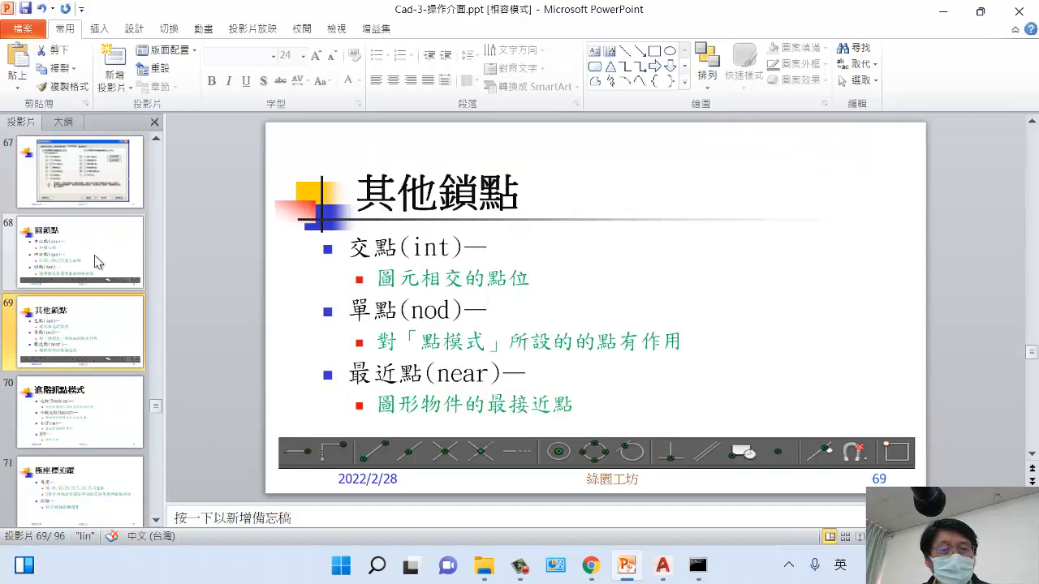
left_click(92, 261)
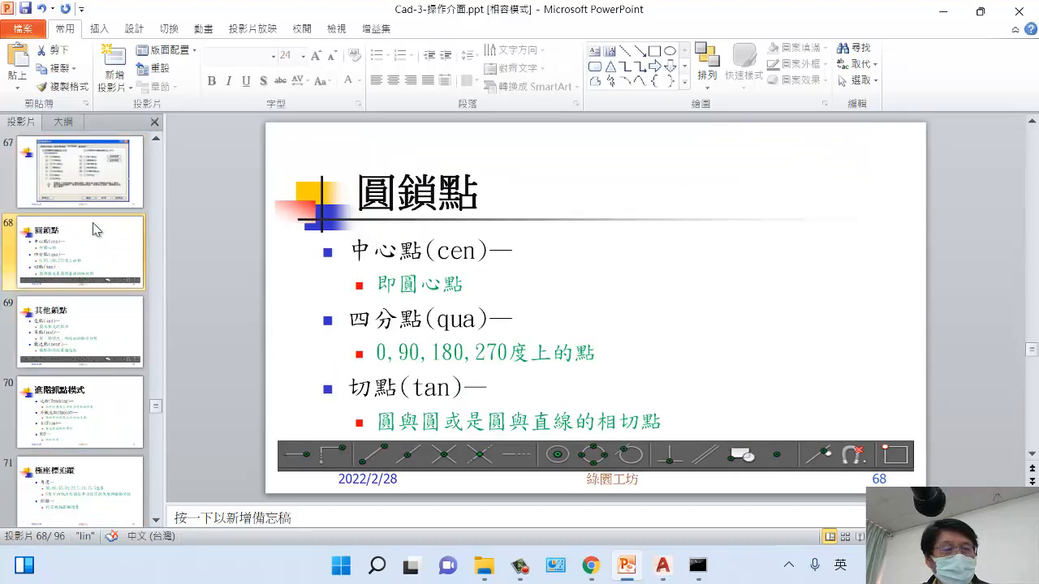
scroll(93, 228, "up", 2)
left_click(88, 253)
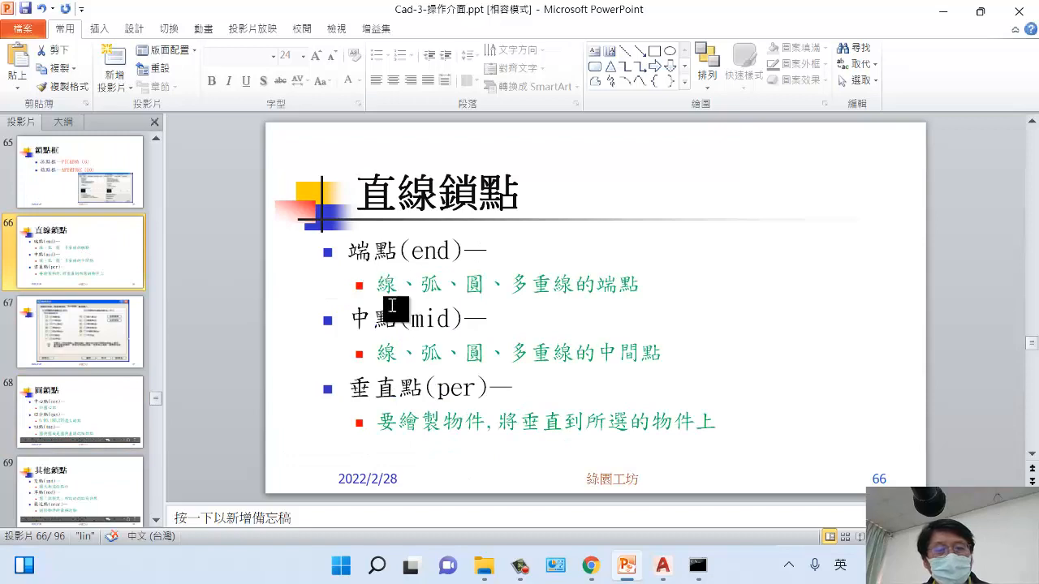
left_click(946, 13)
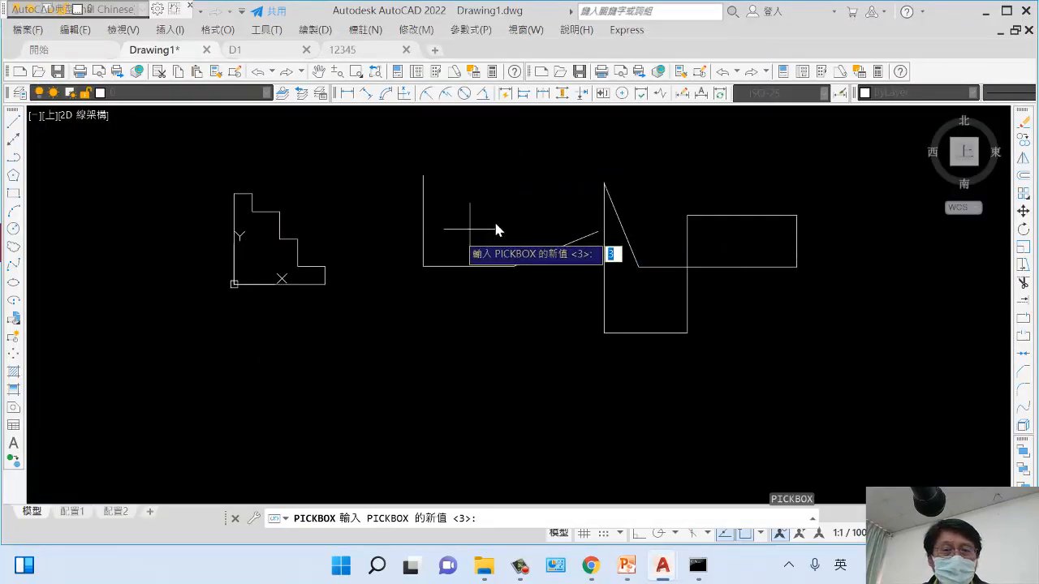
Step: Select the open shape's vertical line and its horizontal line in turn to examine their endpoint and midpoint grips, deselecting each
key("Escape")
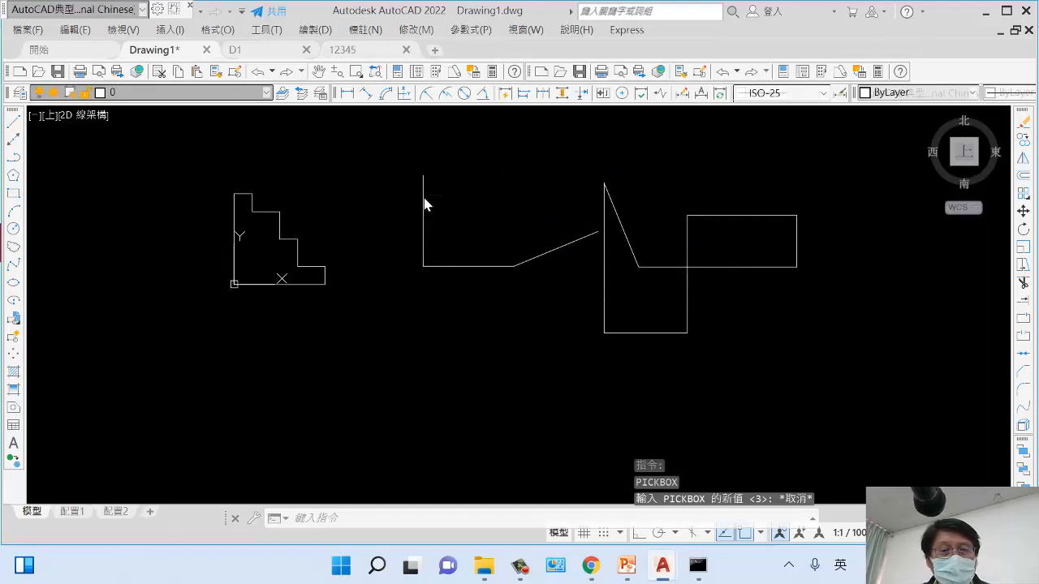
left_click(423, 200)
mouse_move(423, 174)
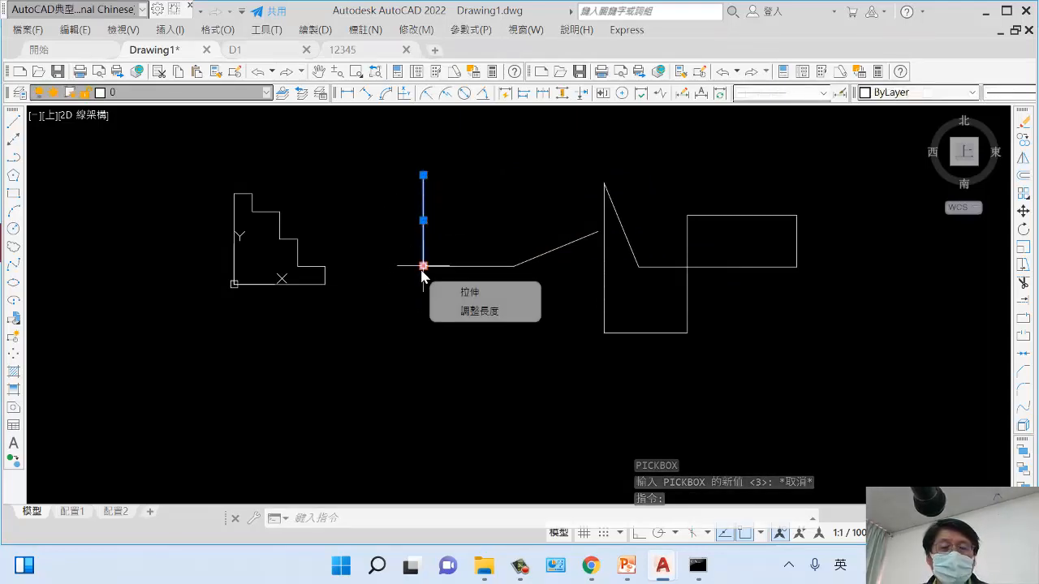
key("Escape")
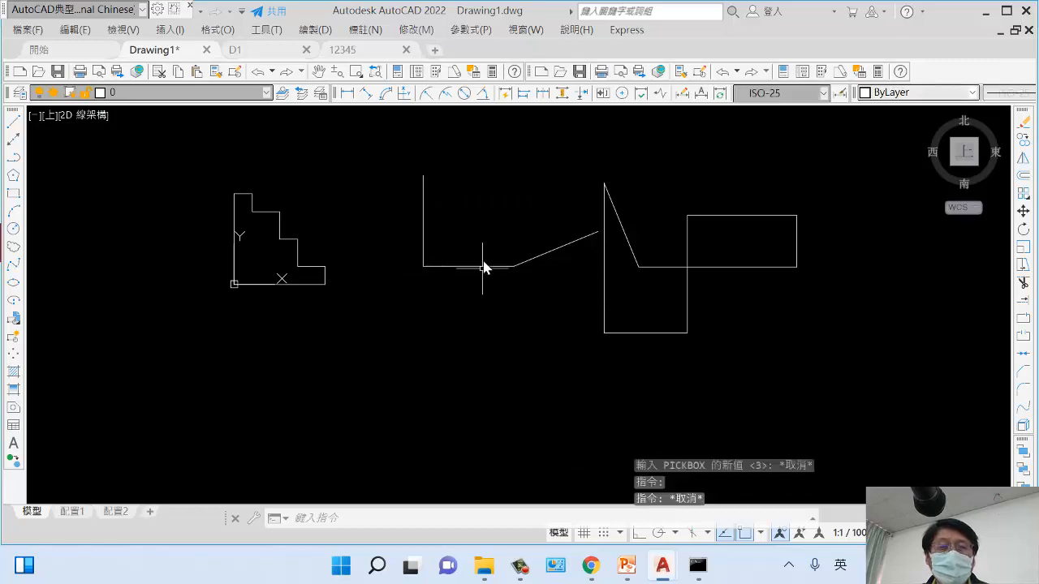
left_click(484, 268)
left_click(485, 269)
left_click(487, 270)
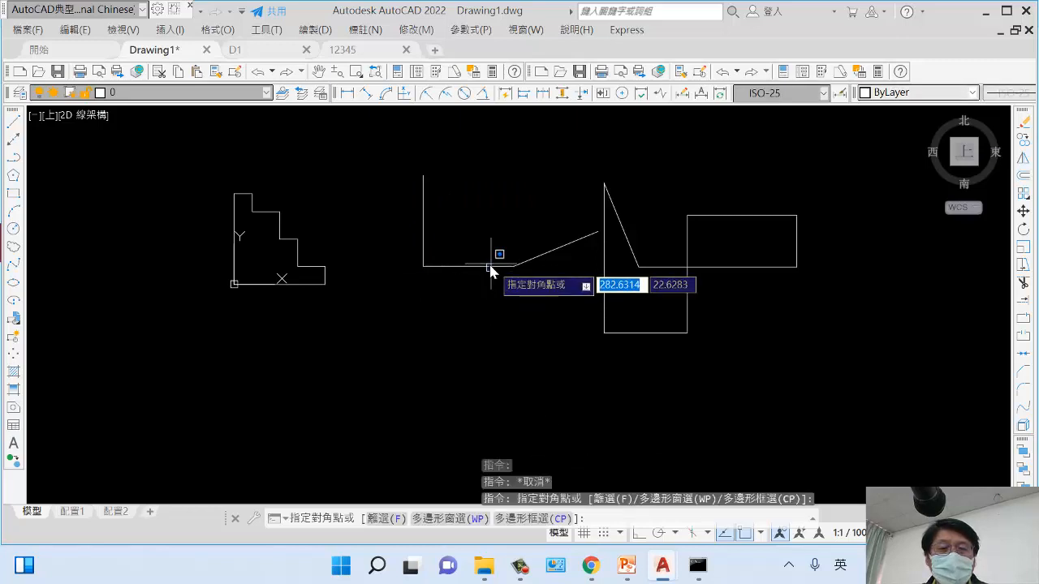
left_click(488, 271)
left_click(489, 270)
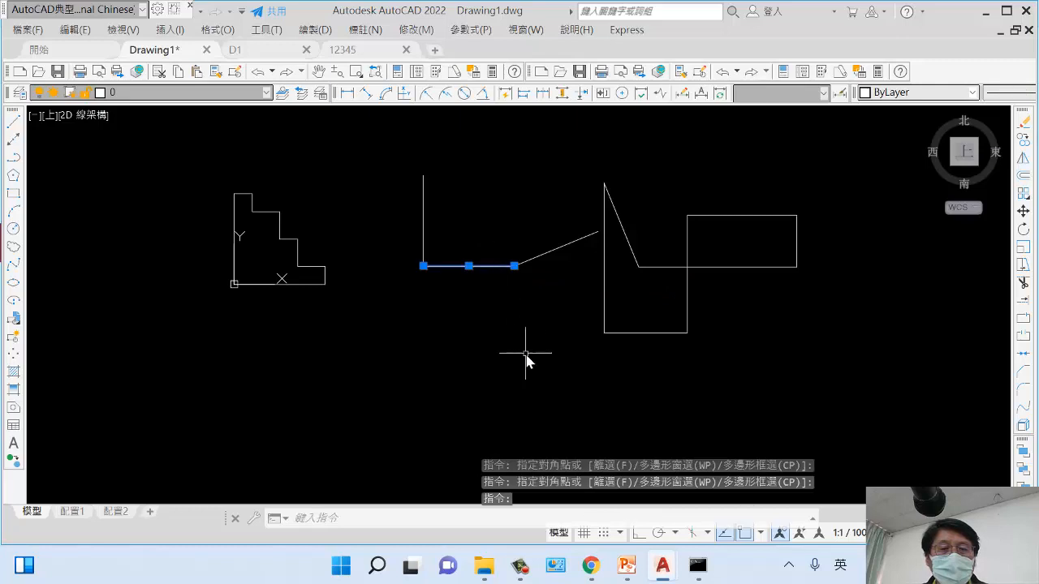
key("Escape")
Step: Draw a circle with radius 100 centred on the corner where the open shape's vertical and horizontal lines meet
type("c")
key("Return")
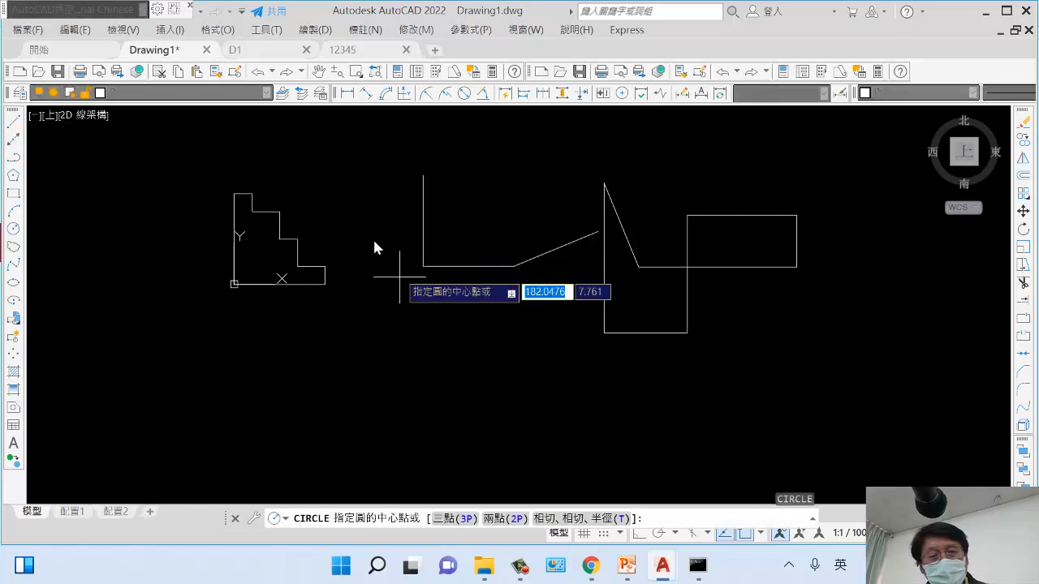
left_click(423, 266)
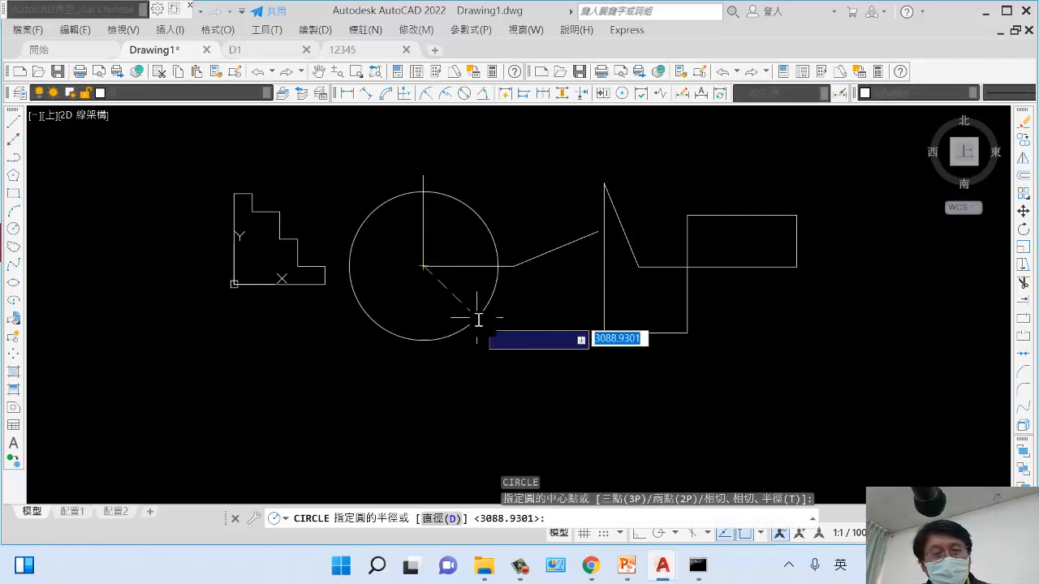
type("100")
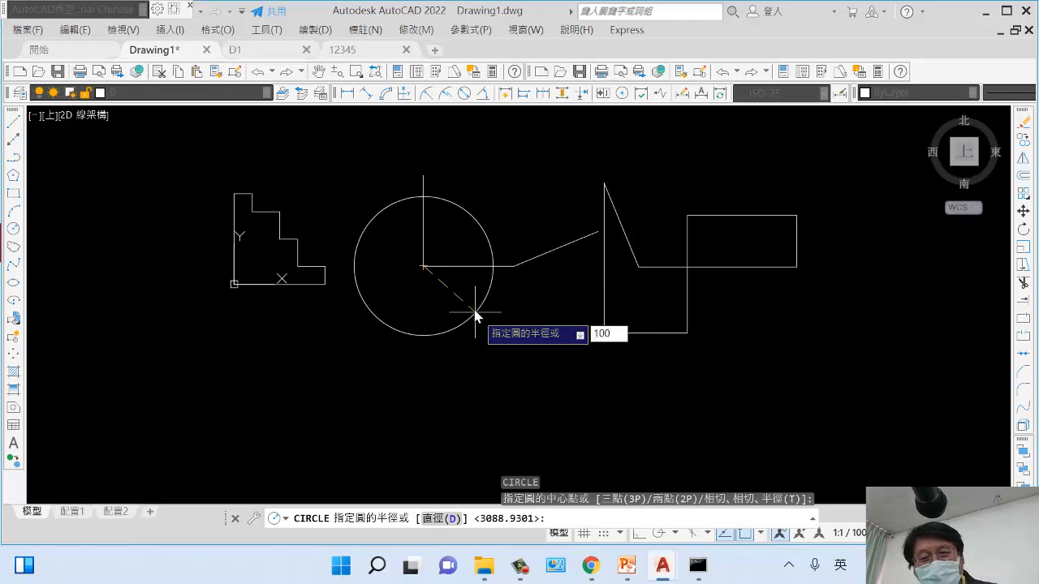
key("Return")
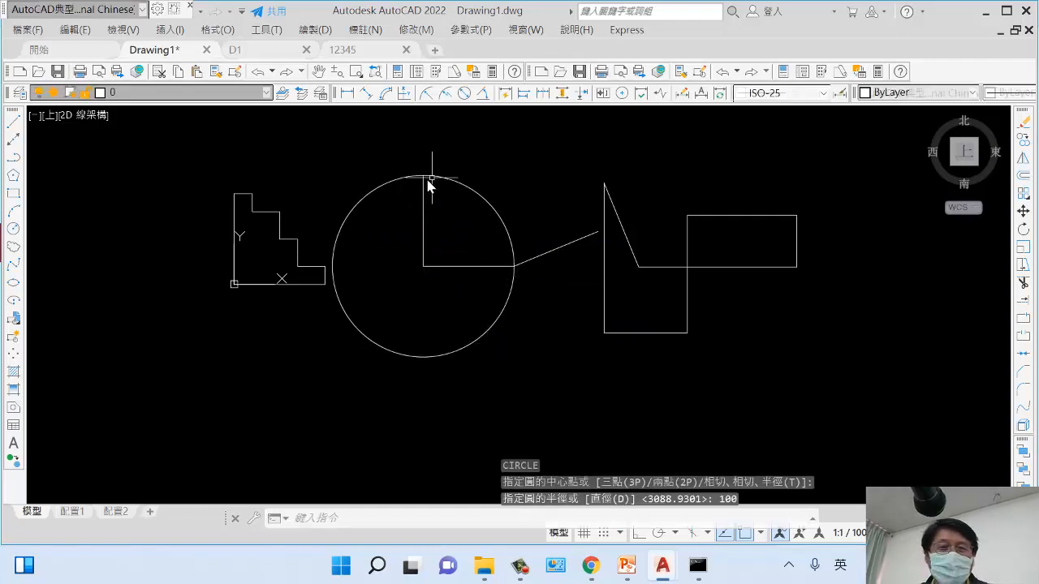
Step: Select the circle to examine its centre and quadrant grips, and deselect it
key("Return")
left_click(509, 302)
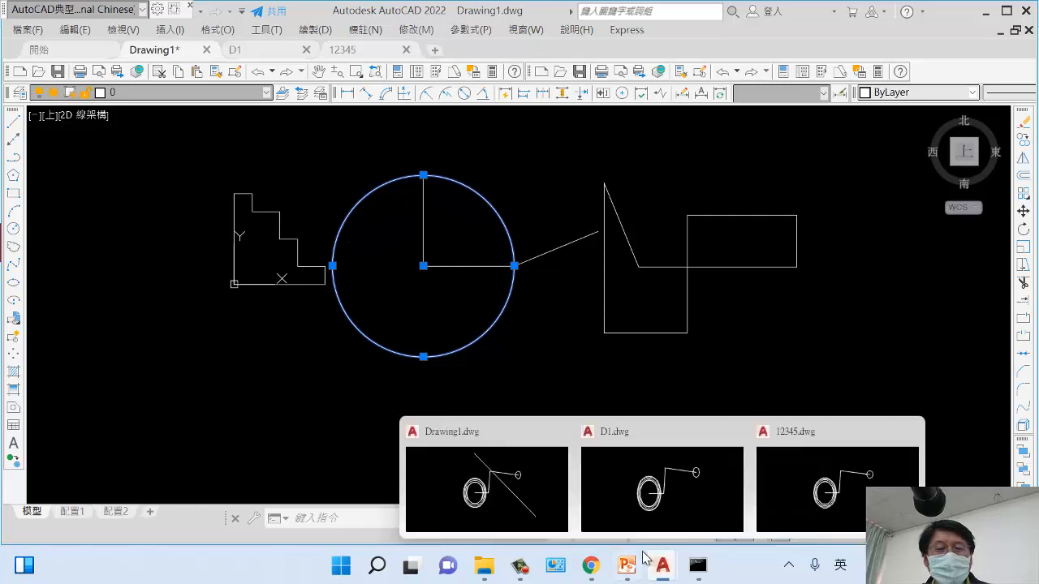
key("Escape")
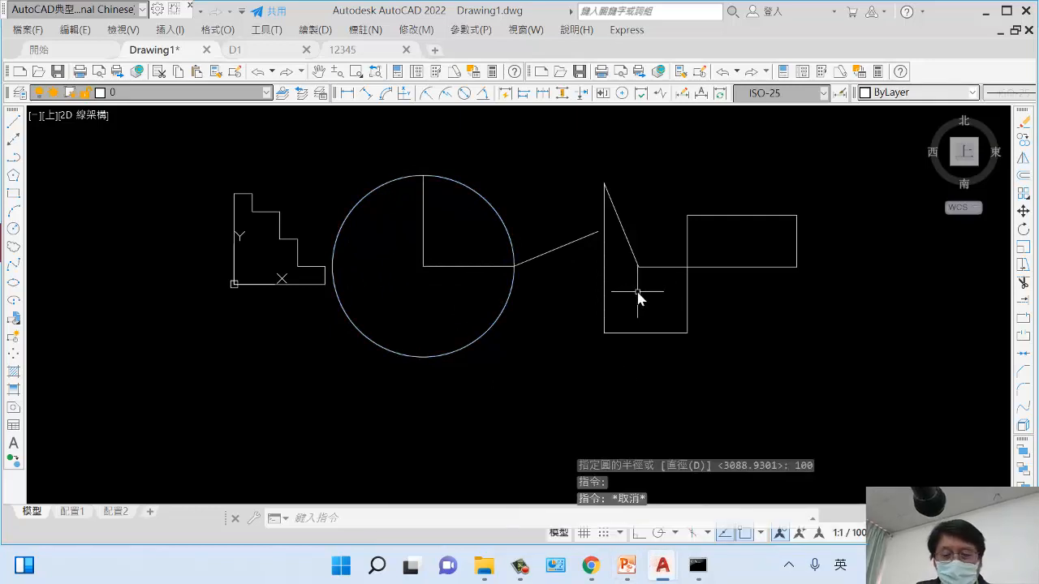
Step: Enable the Quadrant (四分點) mode in the OSNAP object snap settings and apply the change
type("Osnap")
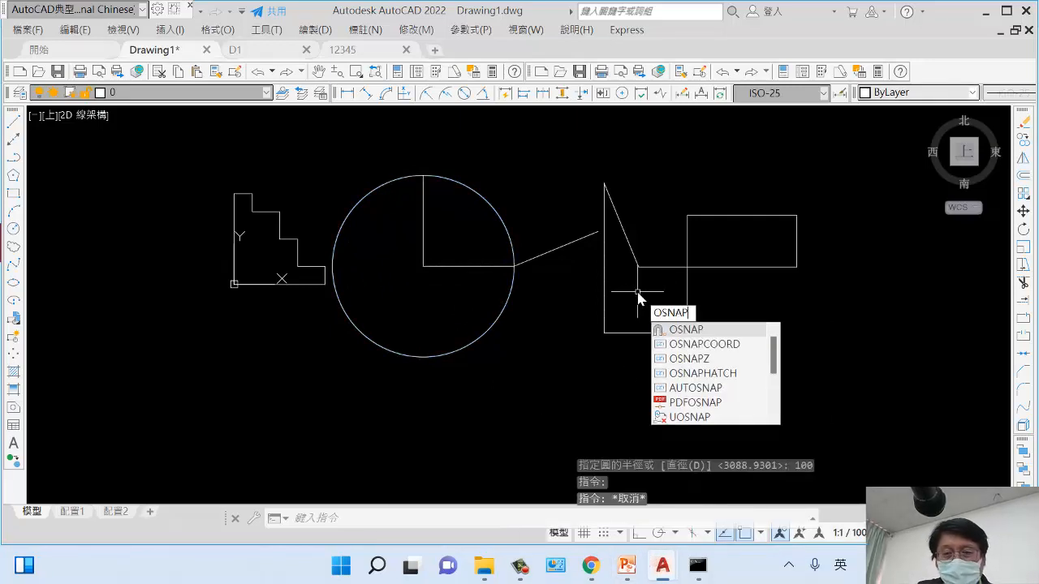
key("Return")
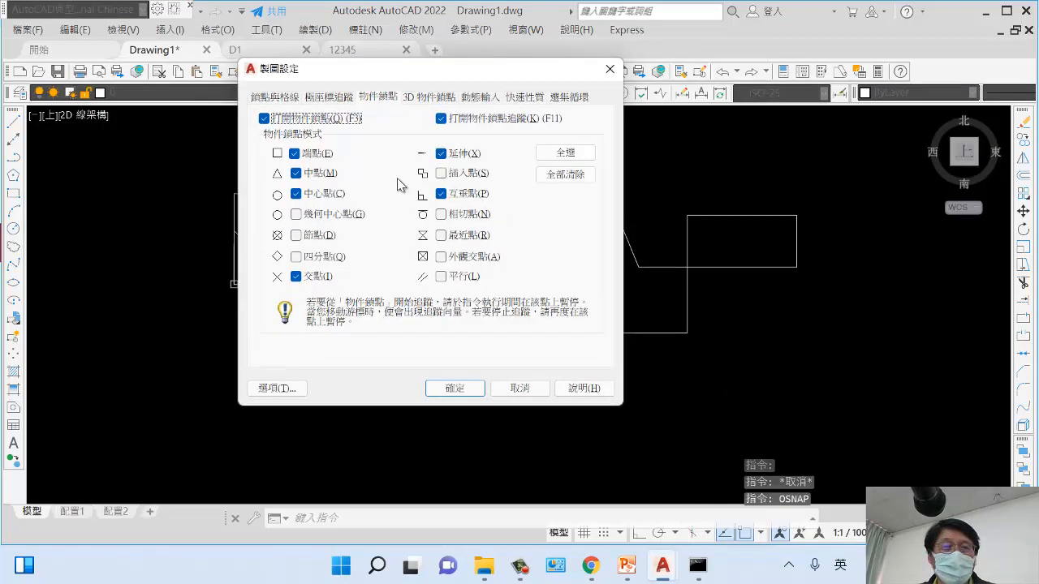
left_click(378, 96)
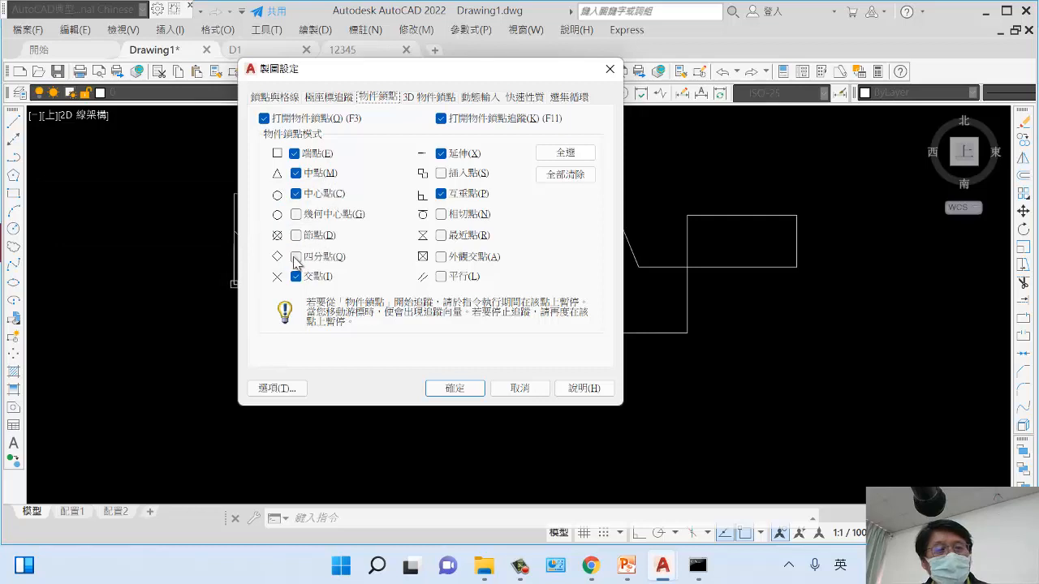
left_click(448, 388)
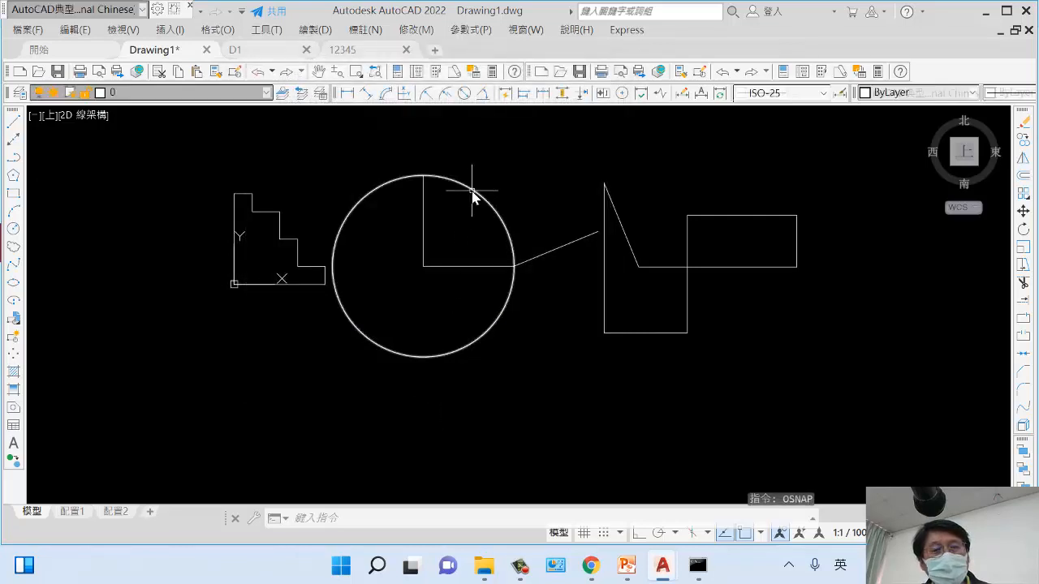
Step: Move the circle about 140 units down to clear space below the open shape, using its right-hand quadrant as base point
type("m")
key("Return")
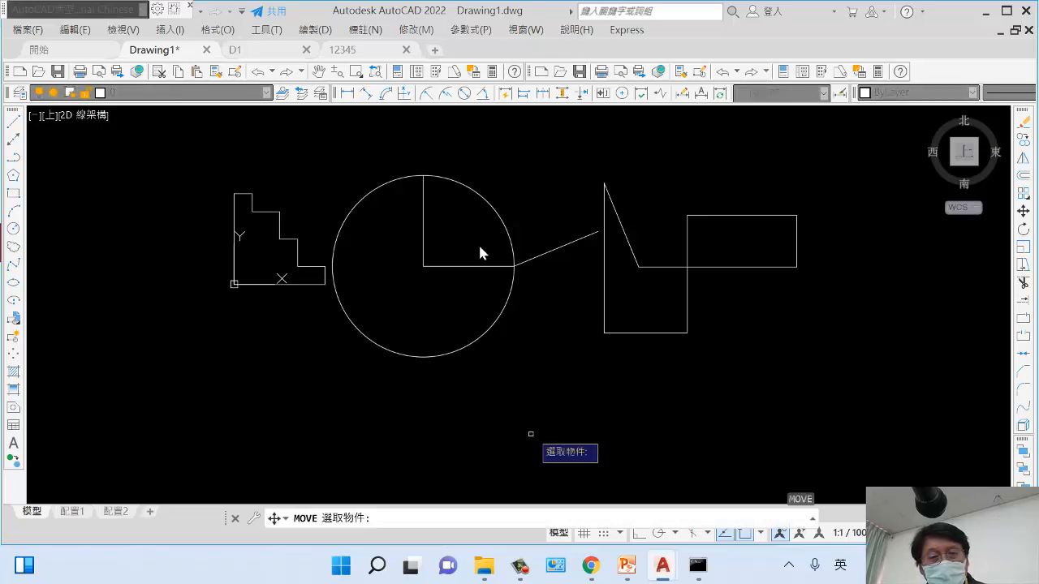
left_click(511, 296)
key("Return")
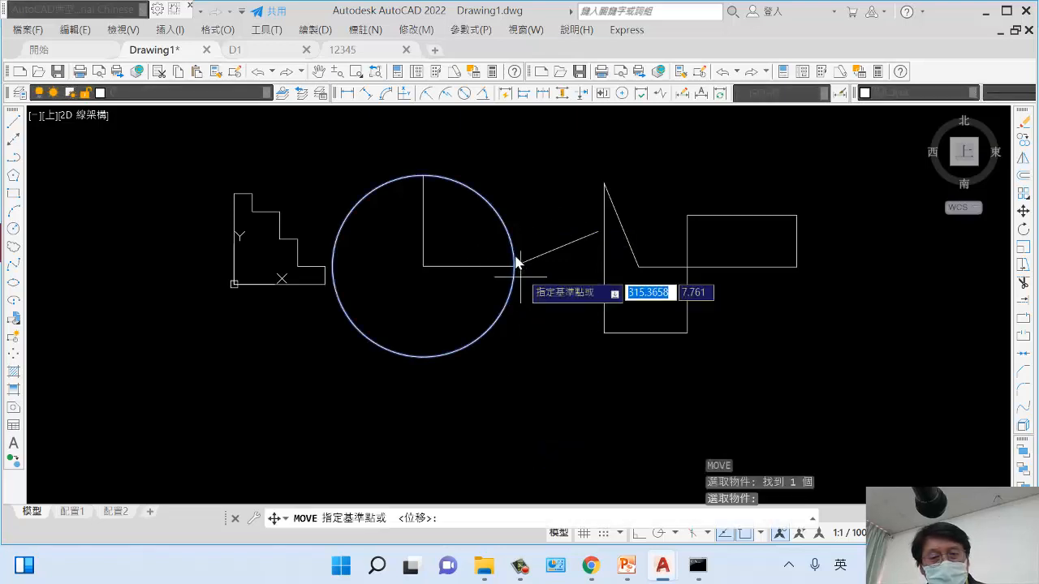
left_click(514, 265)
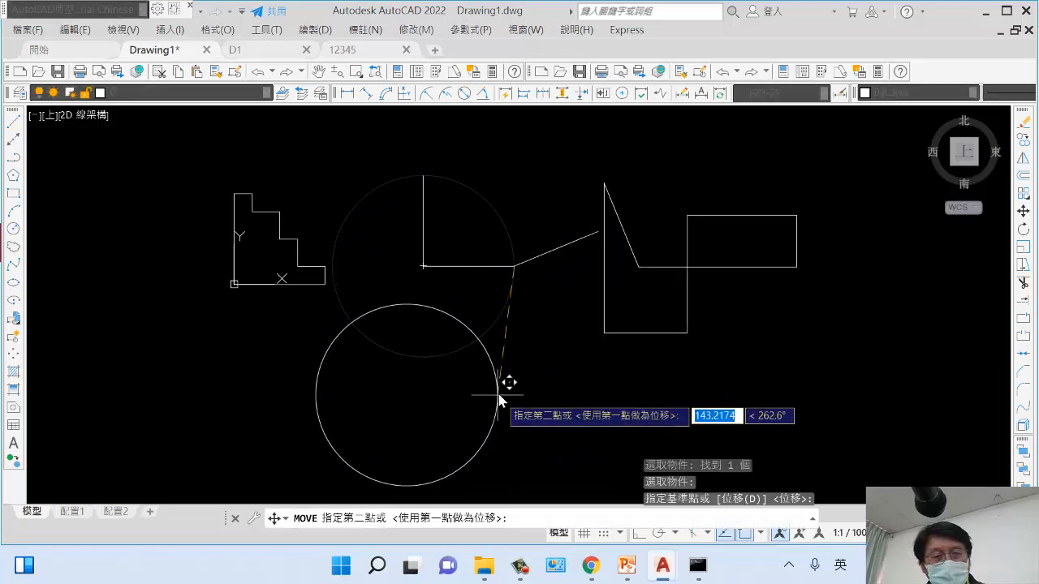
left_click(497, 394)
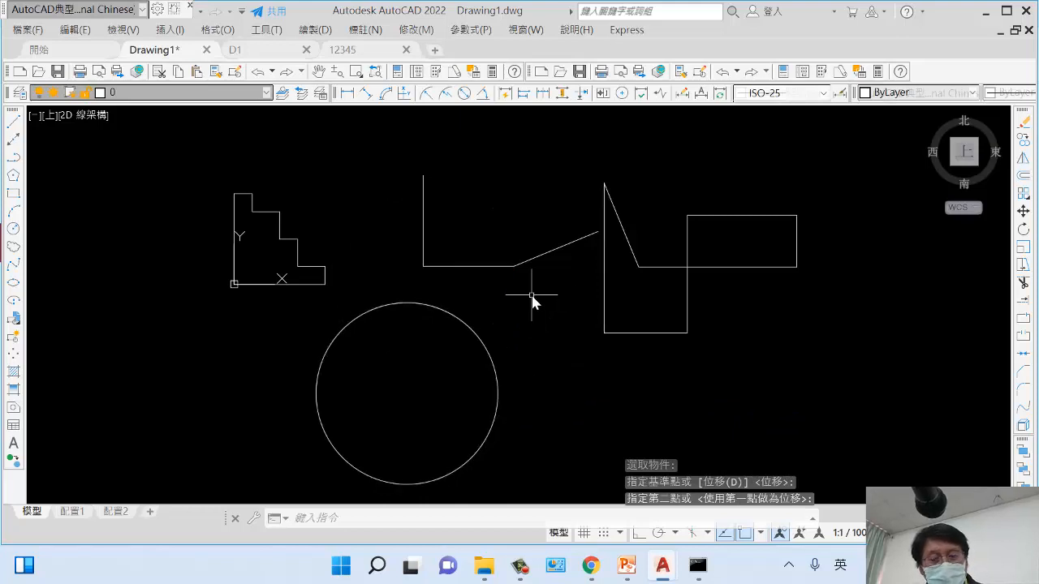
Step: Draw a line from the midpoint of the open shape's horizontal line to the midpoint of its vertical line
type("l")
key("Return")
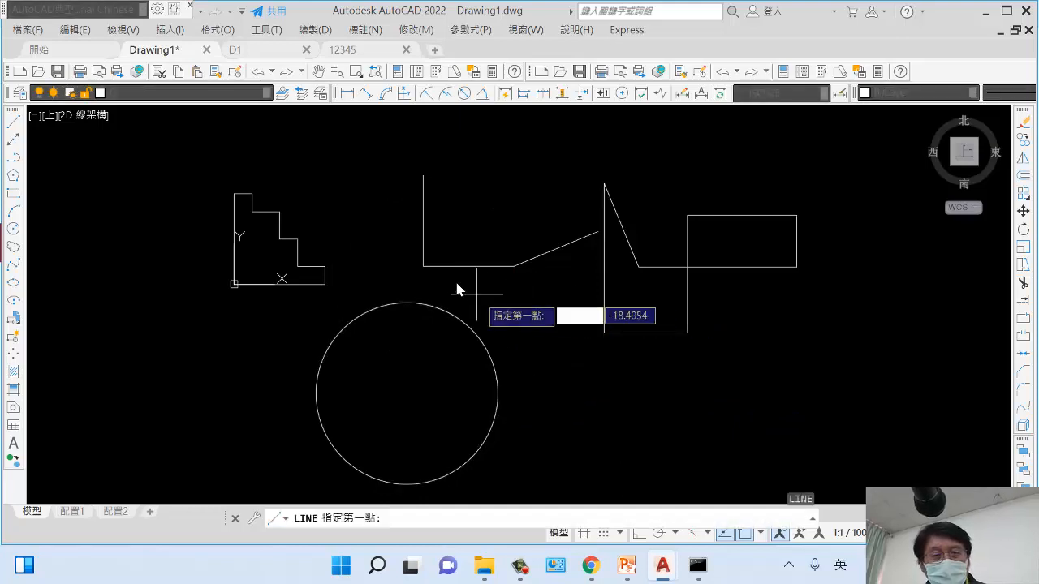
left_click(471, 268)
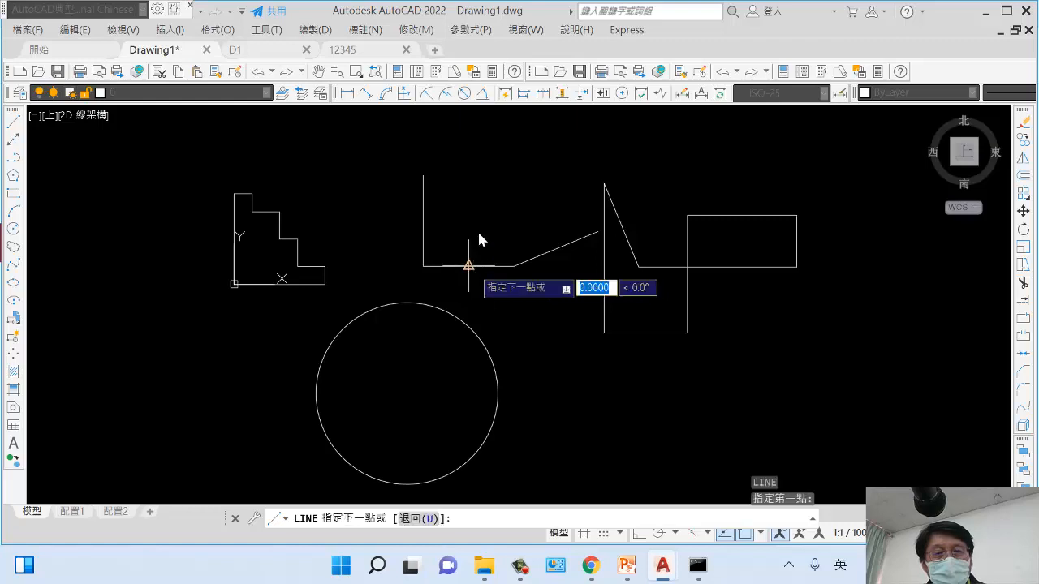
left_click(423, 220)
key("Return")
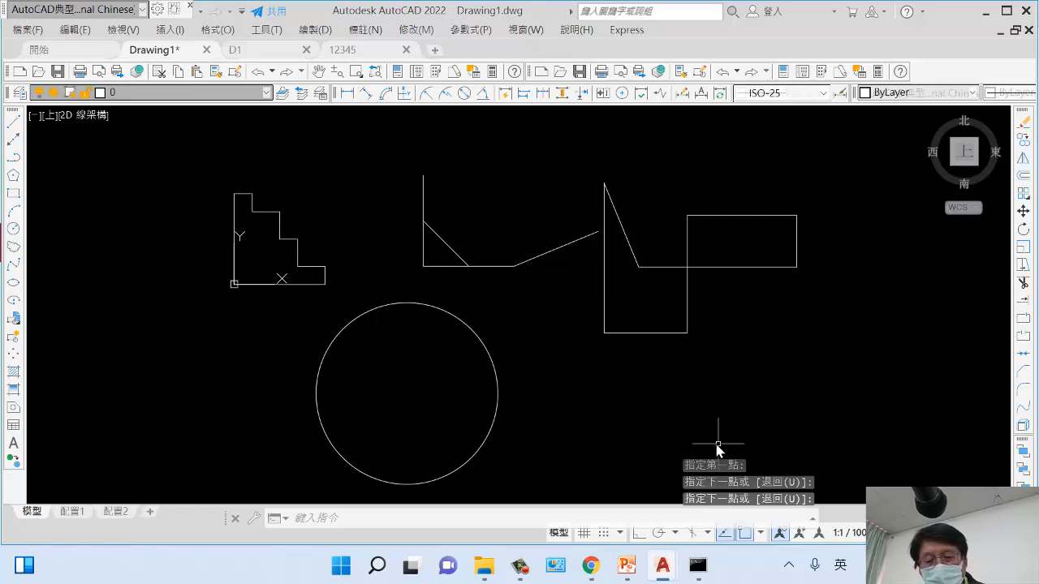
Step: Draw a horizontal line from the circle's centre to its right-hand quadrant point
type("l")
key("Return")
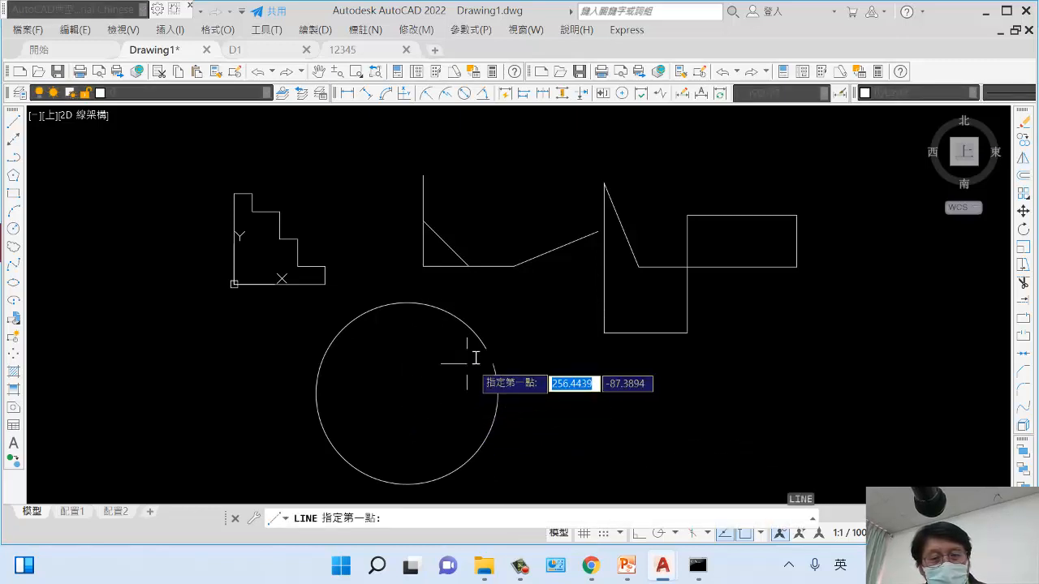
left_click(407, 394)
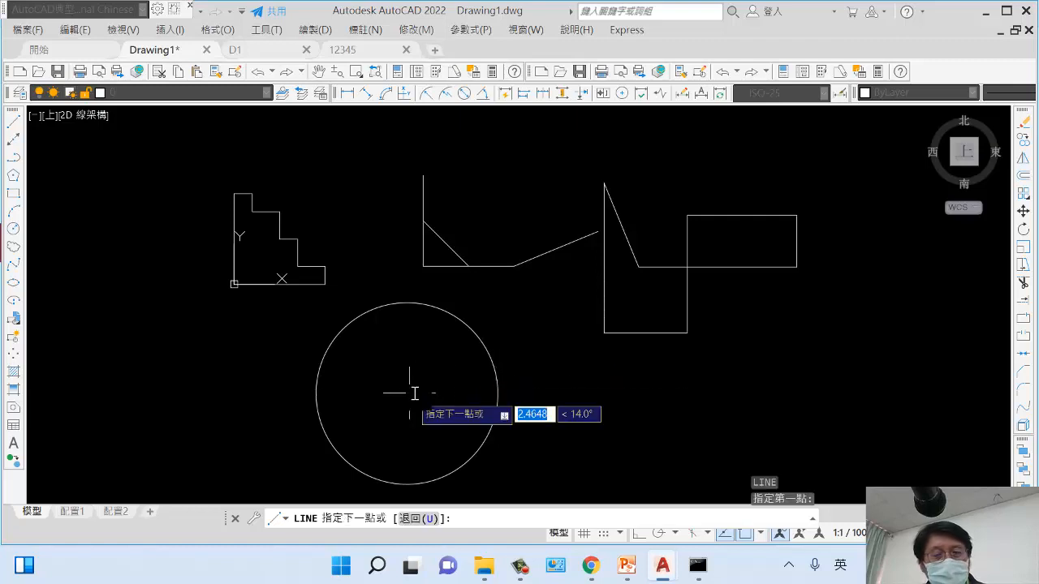
left_click(503, 394)
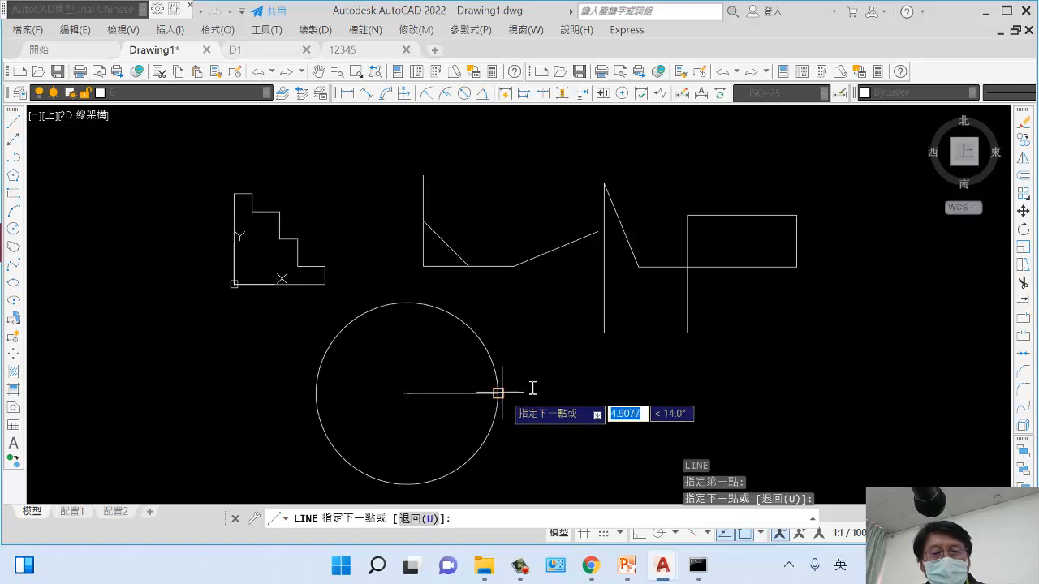
key("Return")
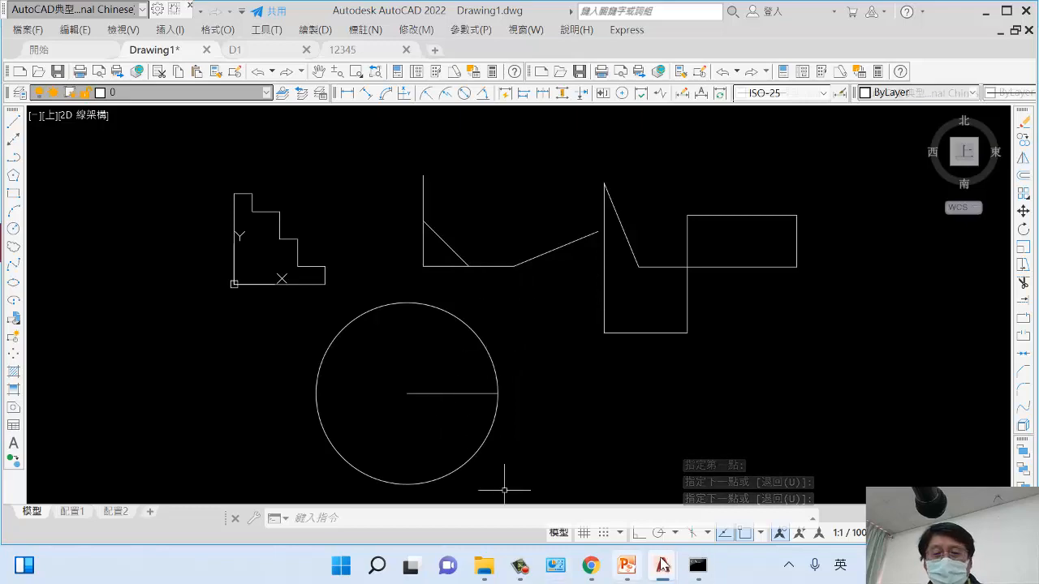
Step: Switch to PowerPoint to review slides 66 and 67 on line object snaps and snap settings, and return to Drawing1.dwg in AutoCAD
mouse_move(630, 570)
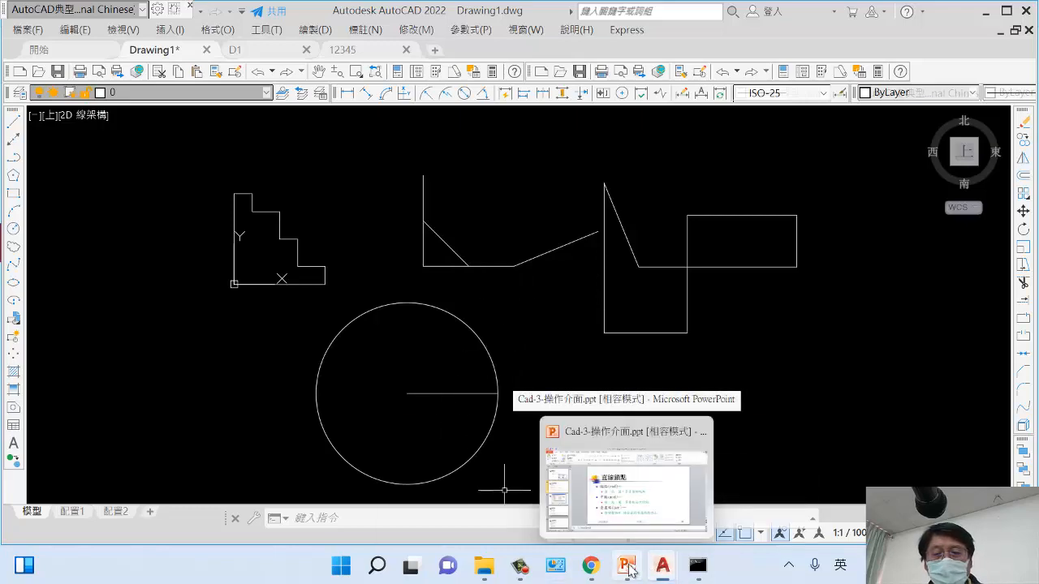
left_click(627, 487)
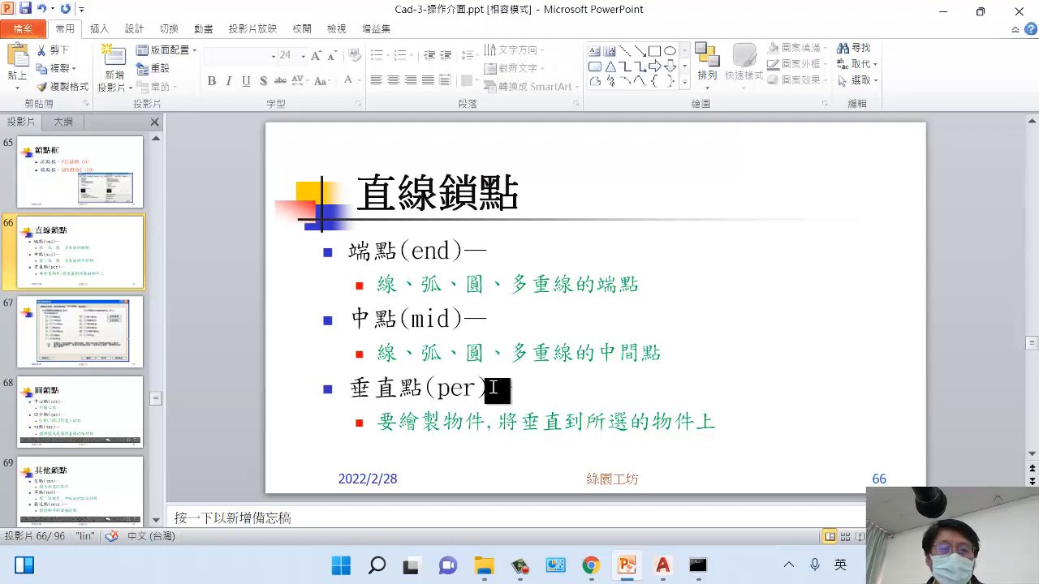
left_click(88, 337)
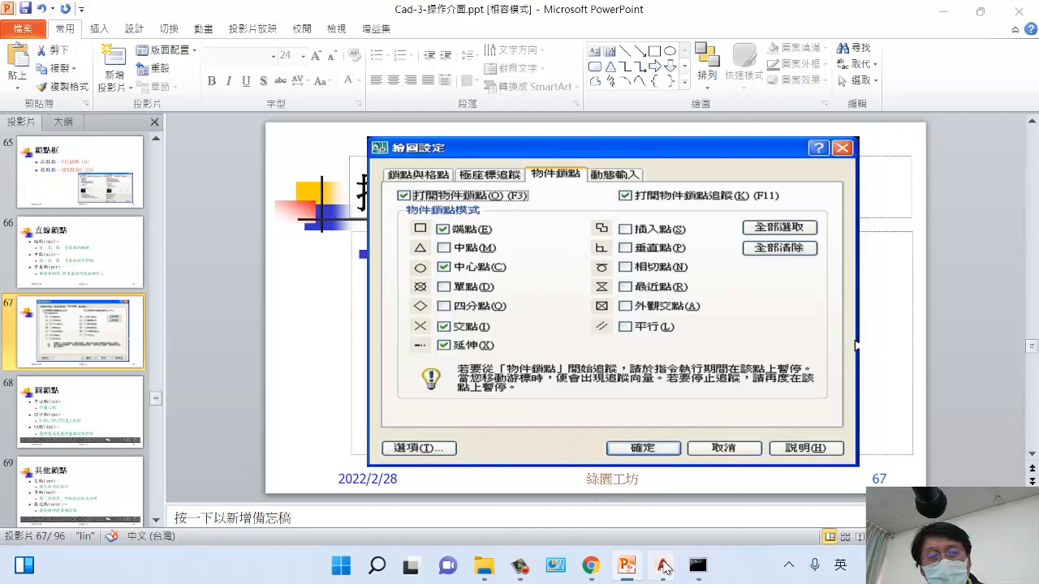
left_click(662, 567)
left_click(503, 505)
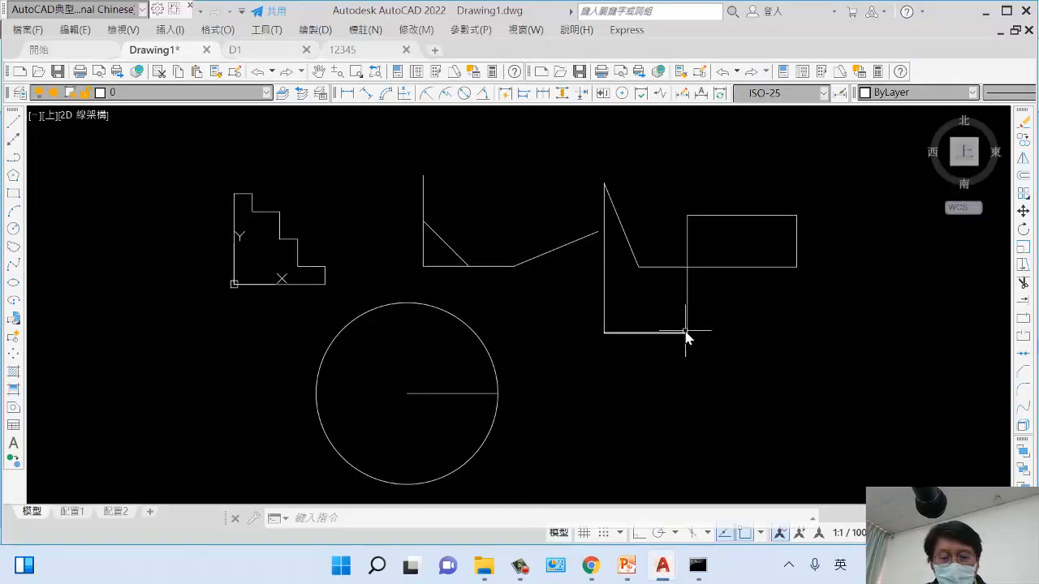
Step: Open the OSNAP object snap settings and move the dialog aside to review the snap modes
type("OSNAp")
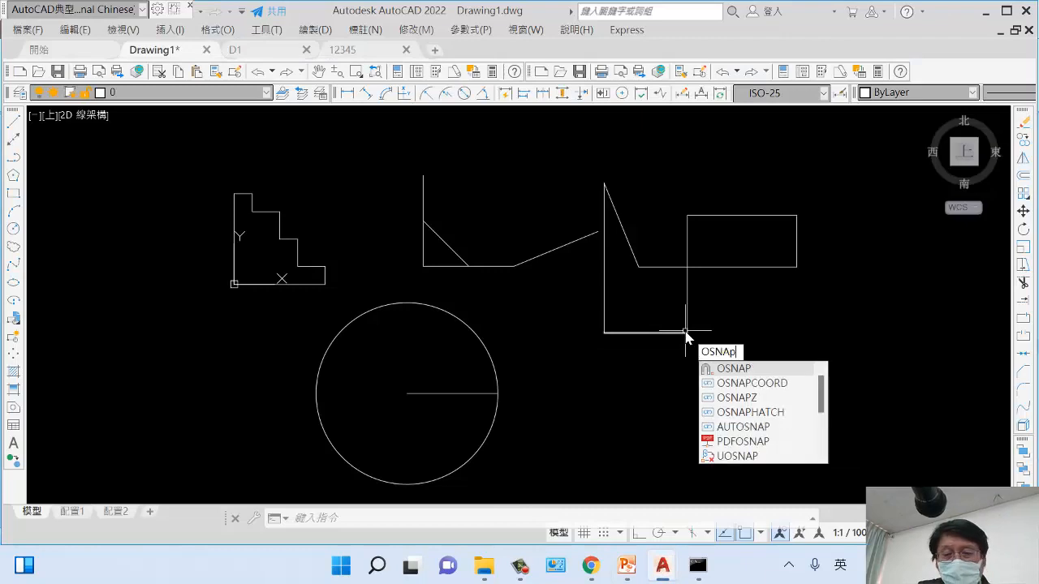
key("Return")
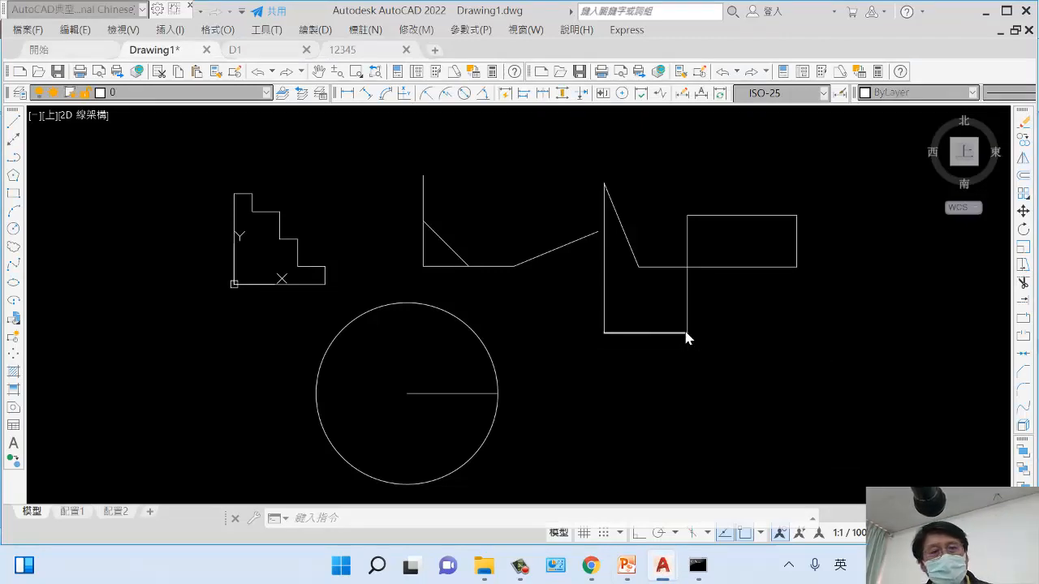
left_click_drag(484, 71, 747, 95)
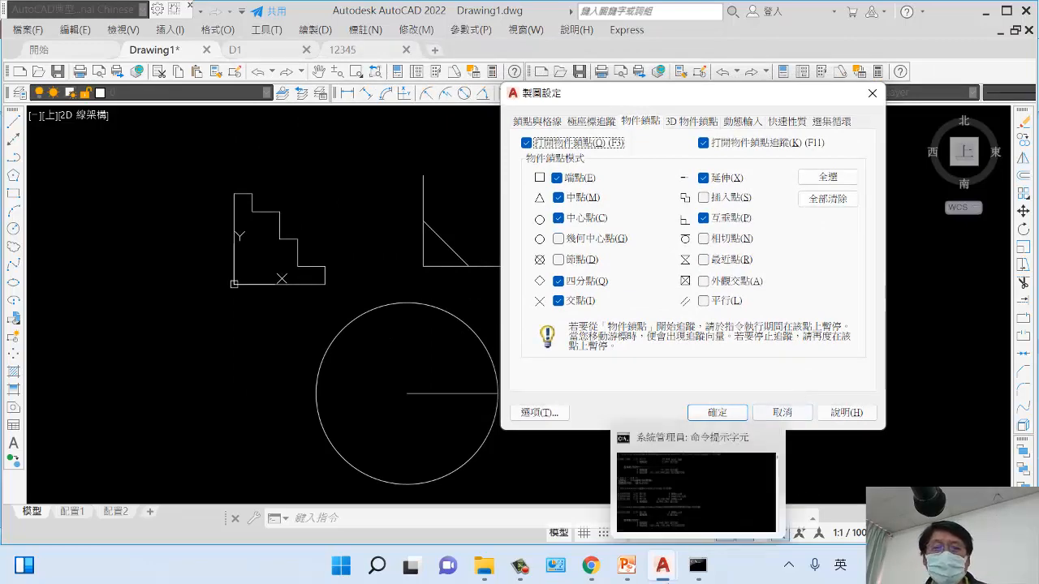
Step: Switch to PowerPoint and review slide 68 on circle object snaps and slide 69 on intersection, node and nearest snaps
left_click(626, 566)
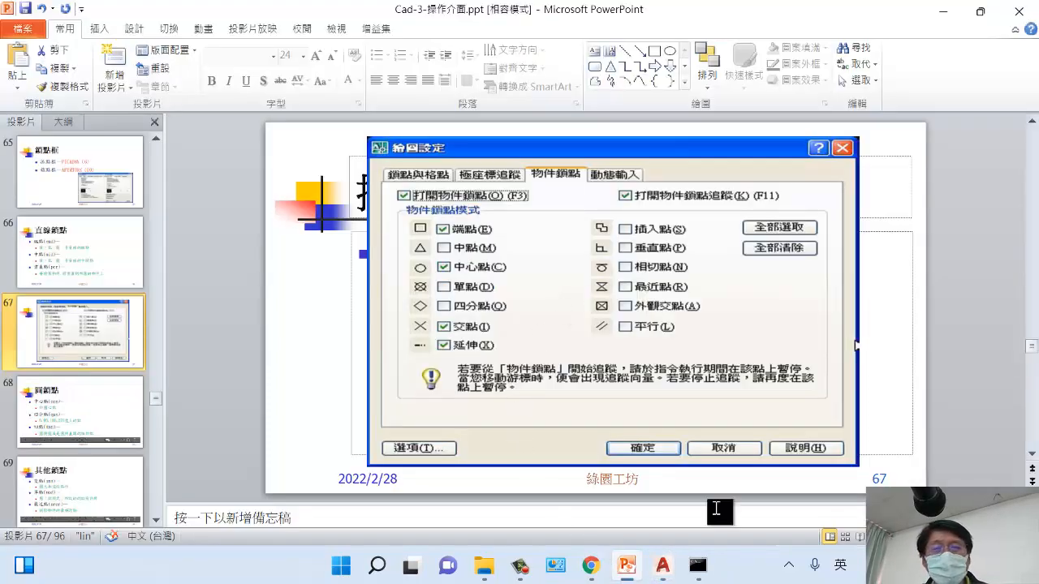
left_click(81, 413)
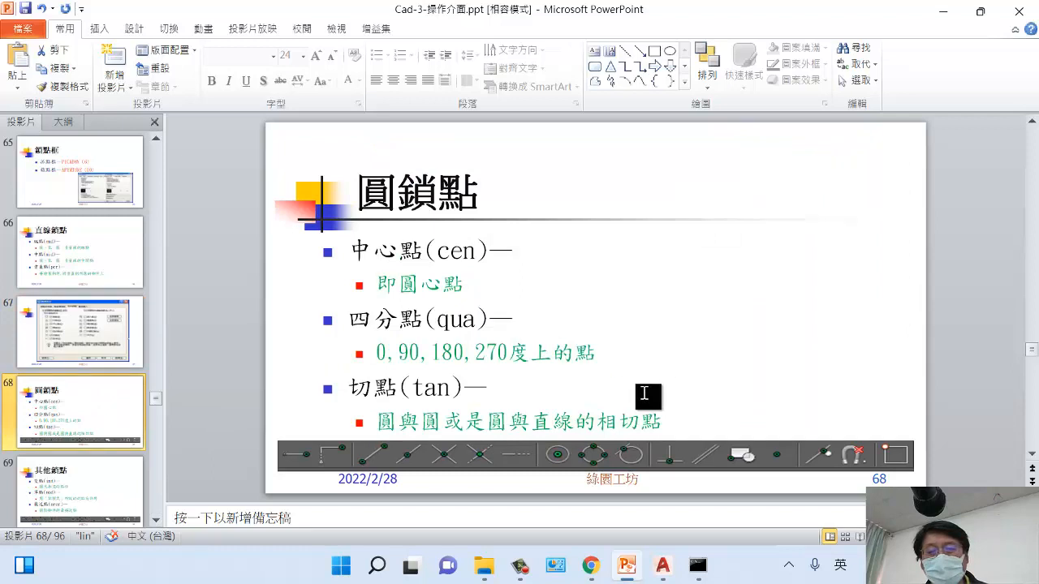
scroll(128, 438, "down", 1)
scroll(127, 438, "down", 1)
left_click(112, 344)
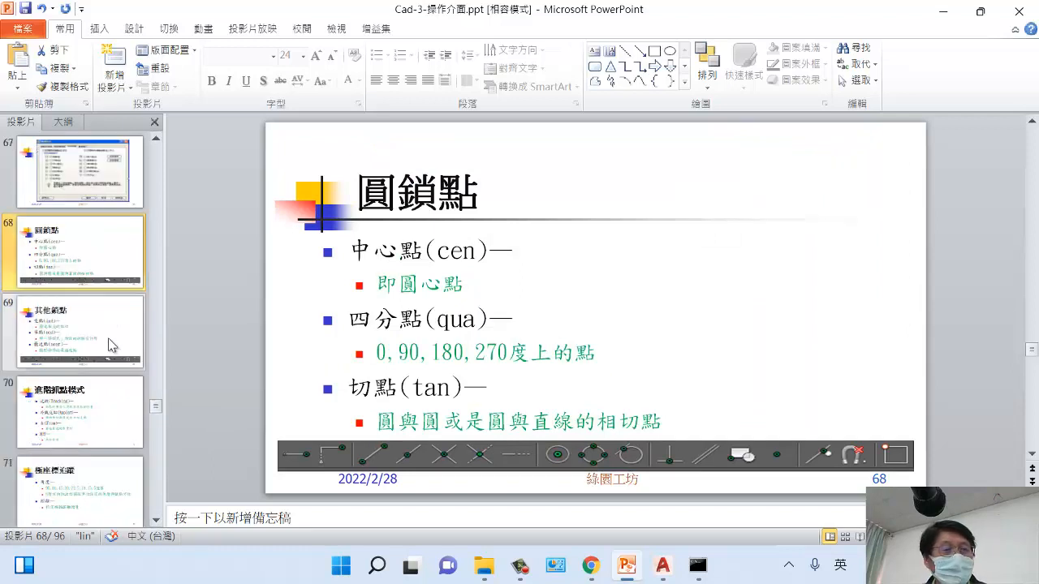
left_click_drag(482, 247, 448, 247)
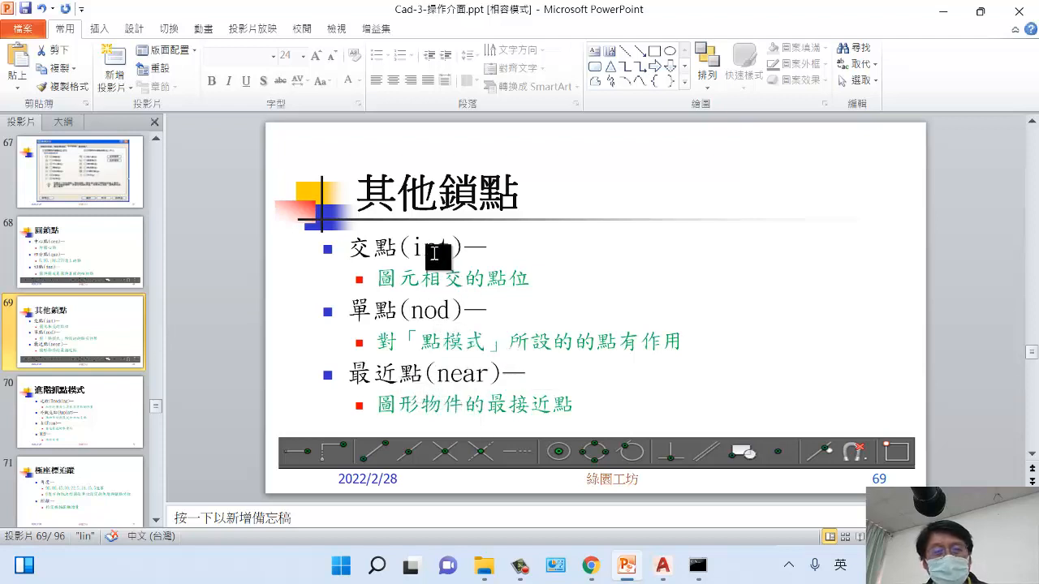
Step: Return to Drawing1.dwg in AutoCAD and close the drafting settings without applying changes
left_click(663, 569)
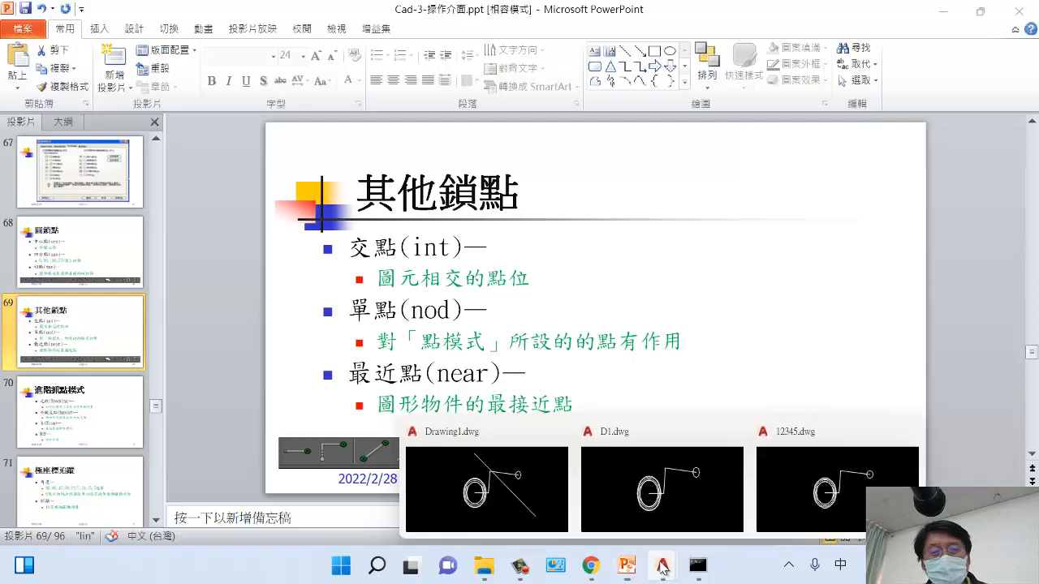
left_click(508, 491)
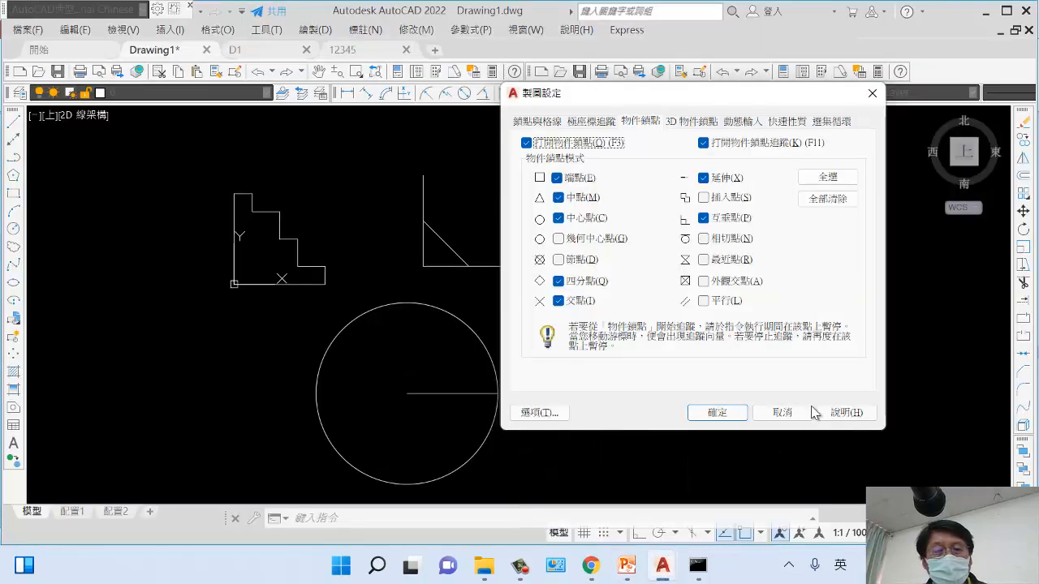
left_click(781, 412)
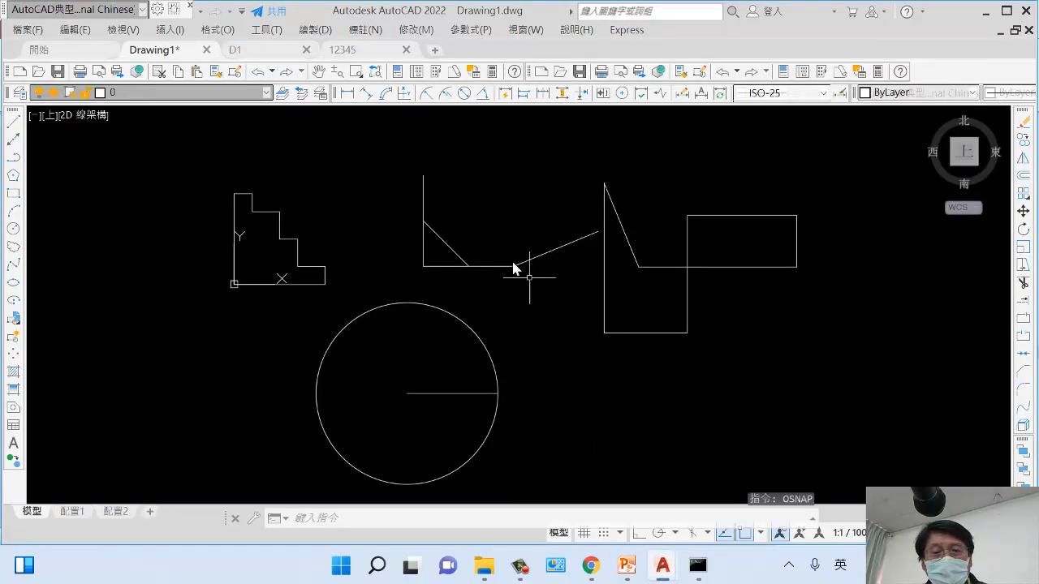
Step: Try starting a line at the intersection where the two rectangular outlines meet, using the running object snap, and cancel the command
scroll(515, 268, "up", 3)
scroll(515, 268, "down", 3)
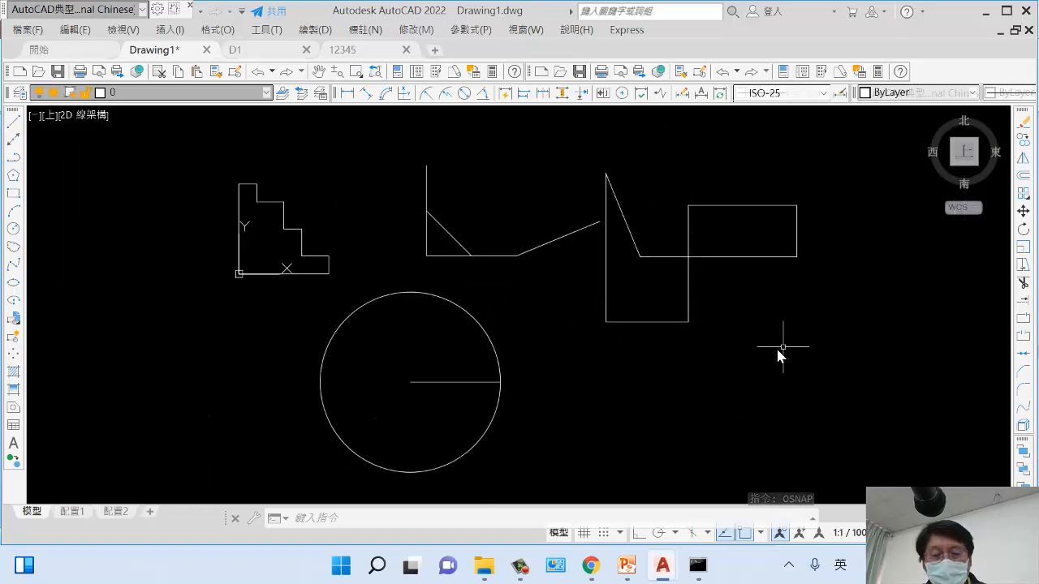
type("l")
key("Return")
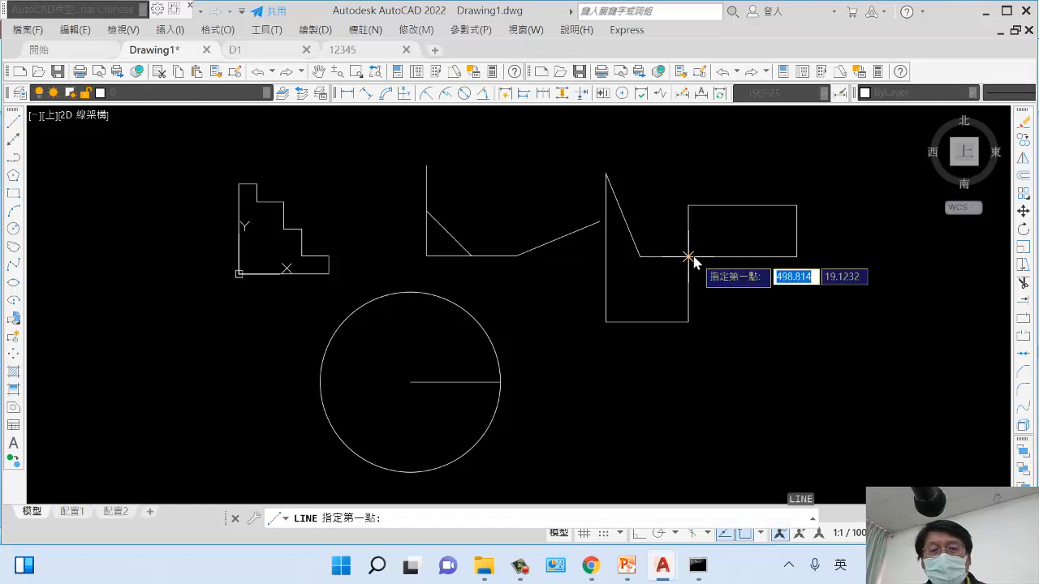
left_click(688, 257)
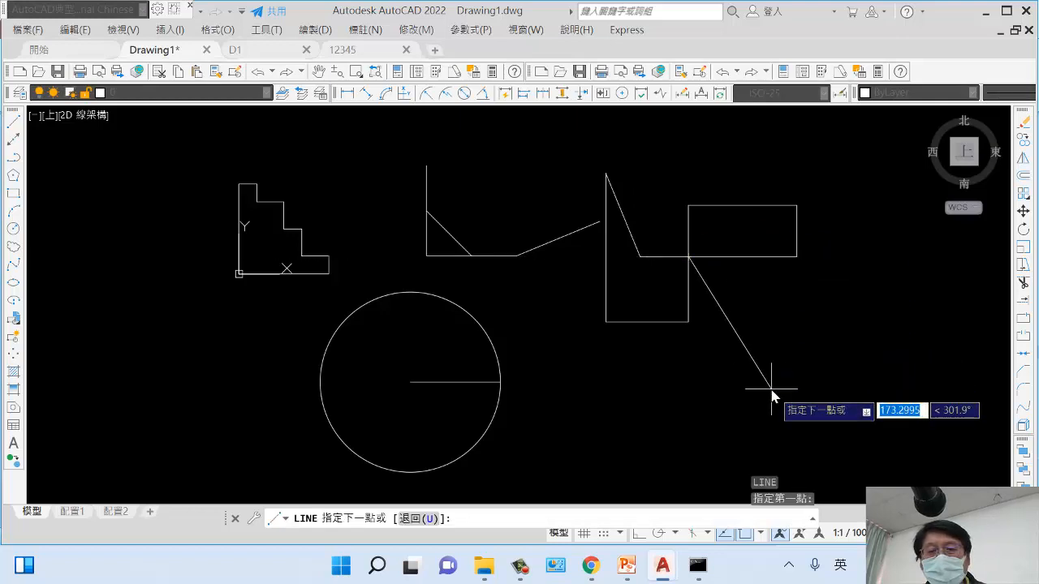
key("Escape")
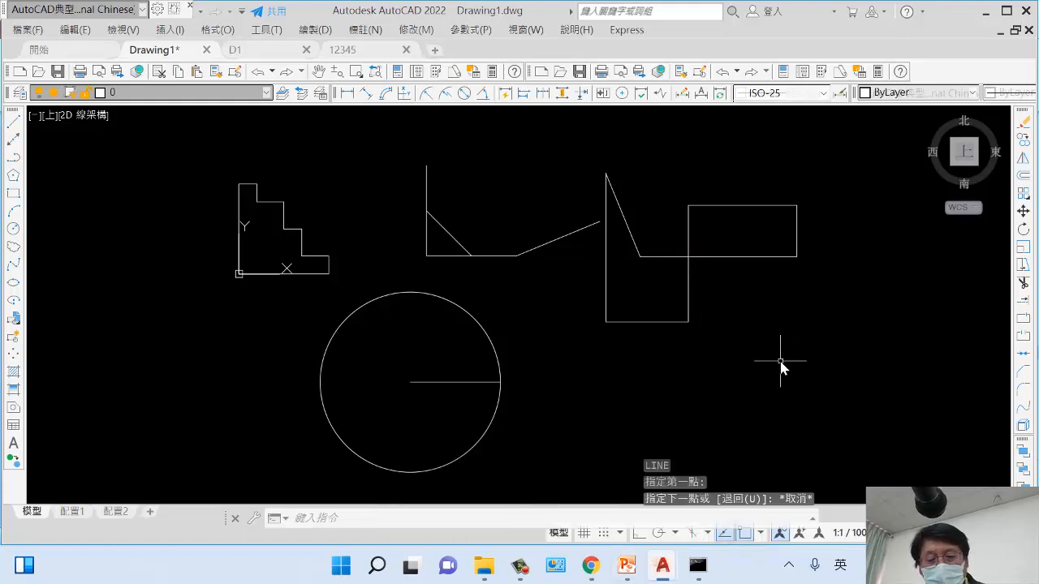
Step: Try starting a line at the same intersection with the one-time "int" snap override, and cancel the command
key("l")
key("Return")
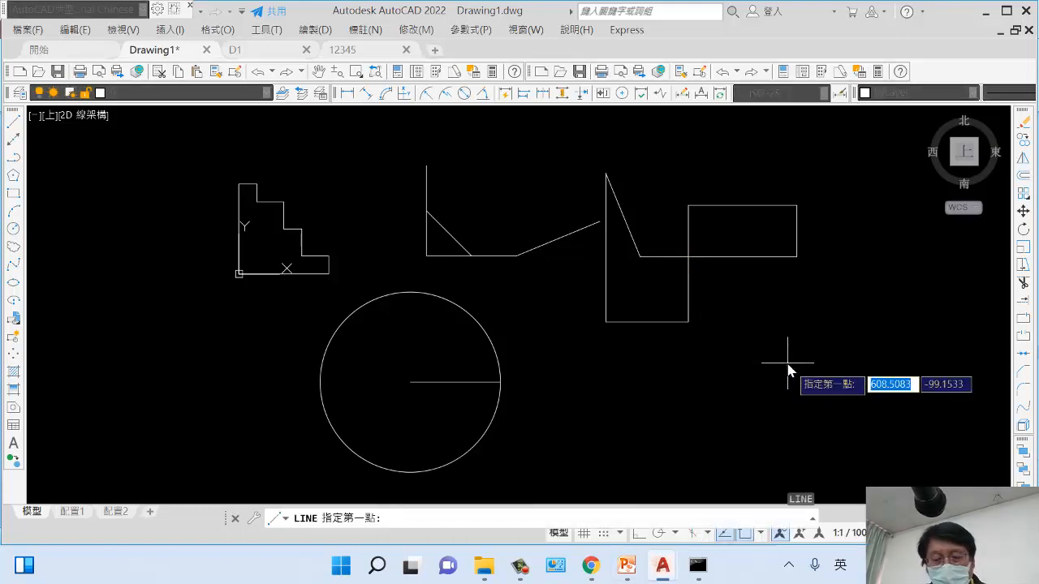
type("cen")
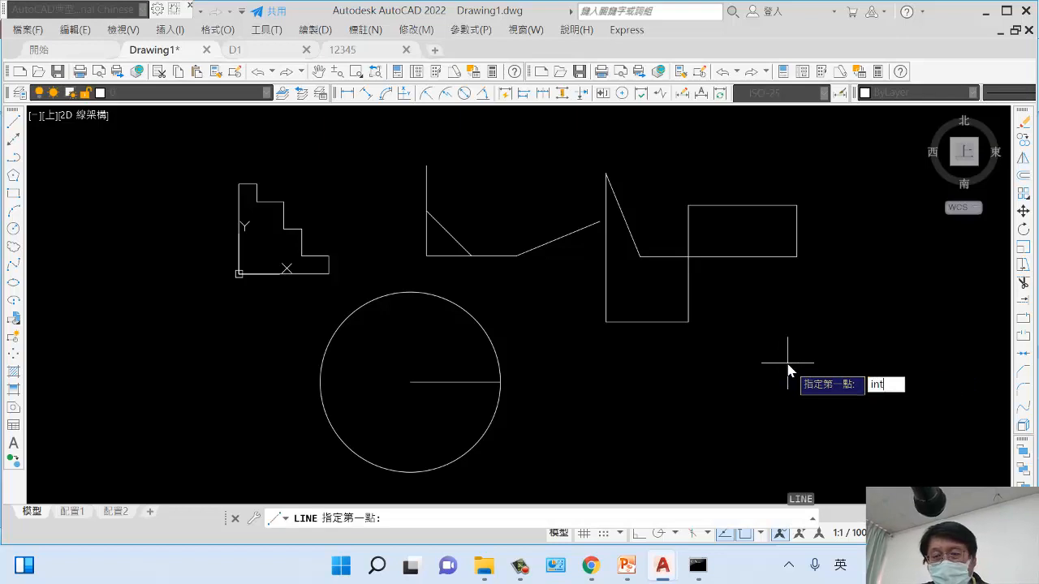
key("Return")
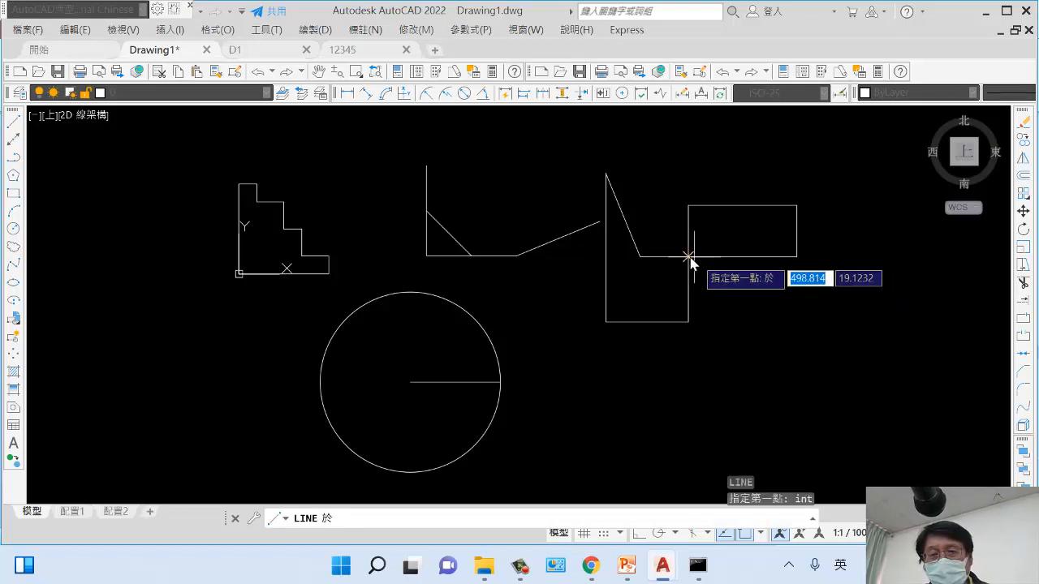
left_click(688, 257)
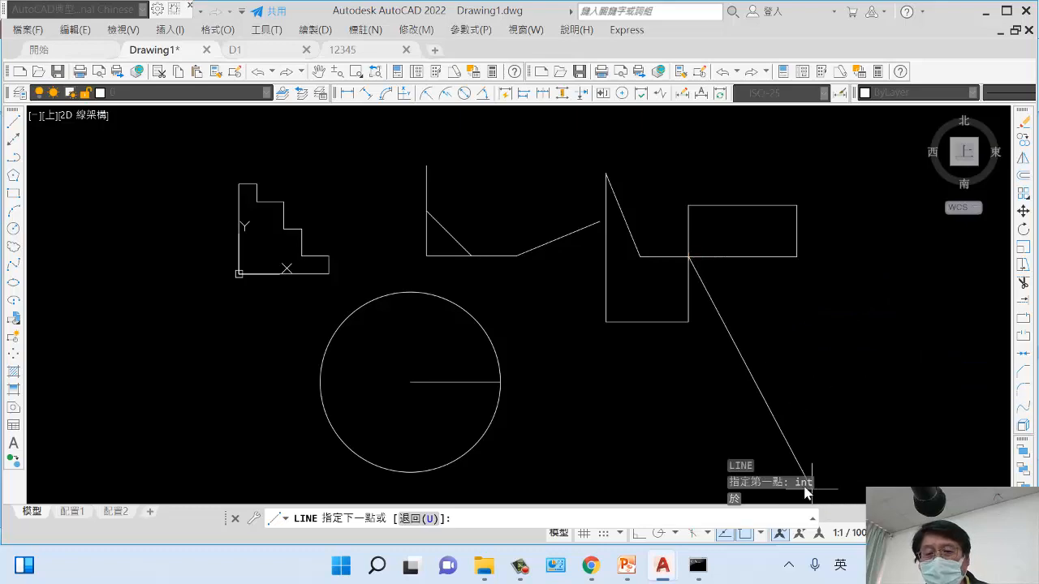
key("Escape")
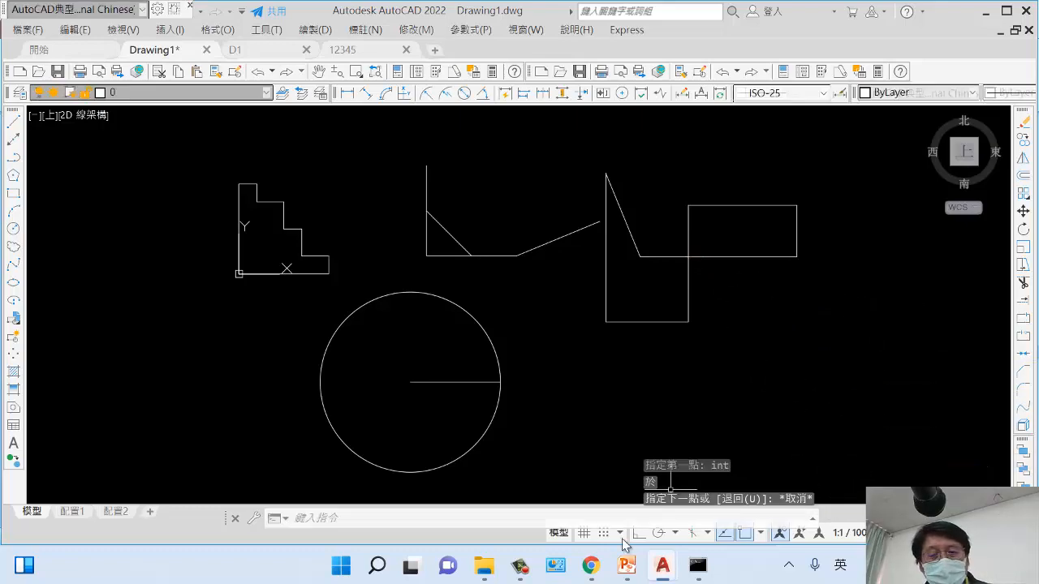
Step: Switch to PowerPoint and review slide 70 on advanced snap modes, highlighting the From and M2P entries
left_click(628, 566)
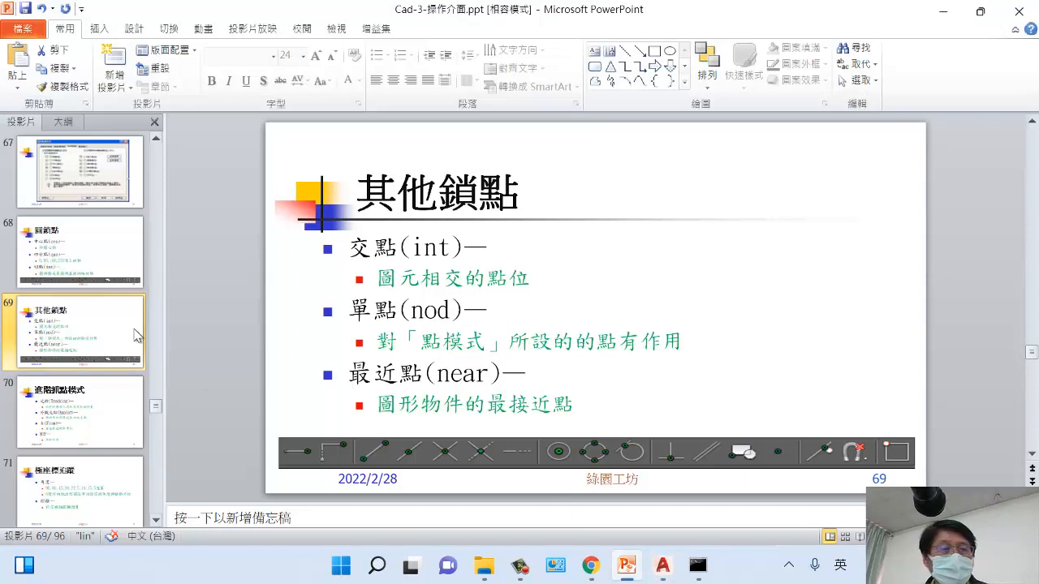
left_click(91, 410)
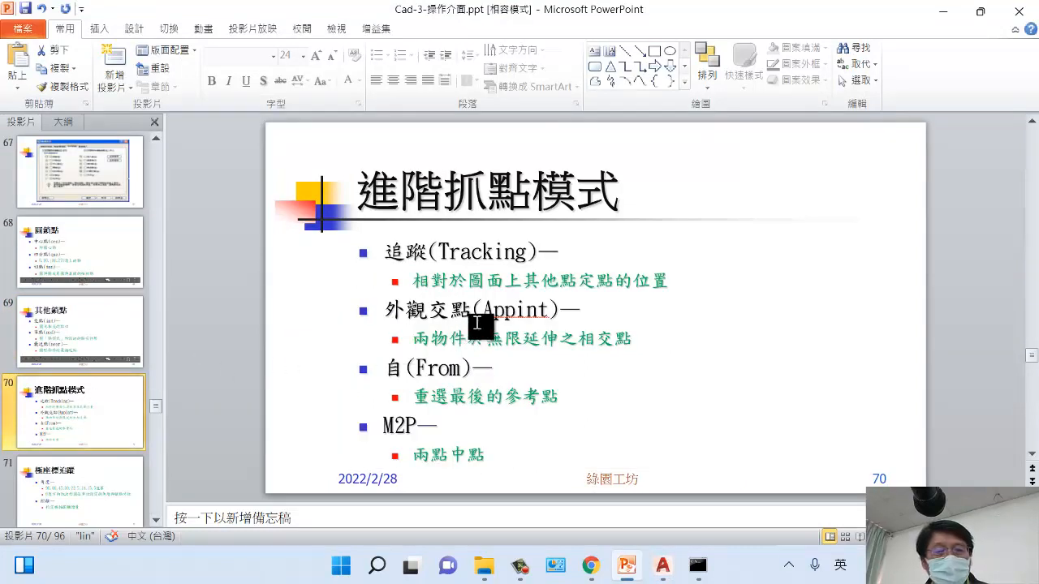
left_click(408, 367)
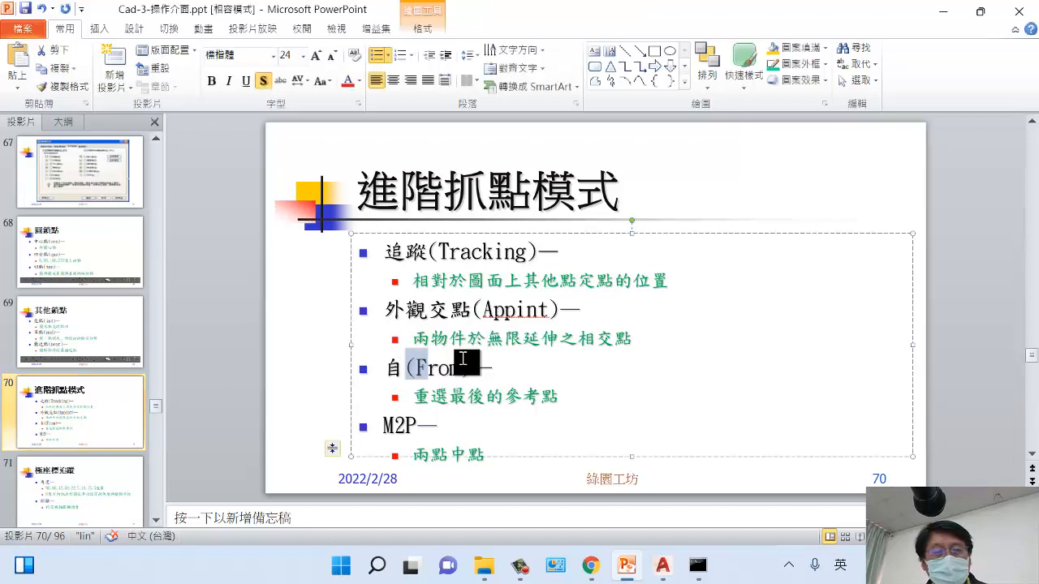
left_click_drag(383, 425, 422, 425)
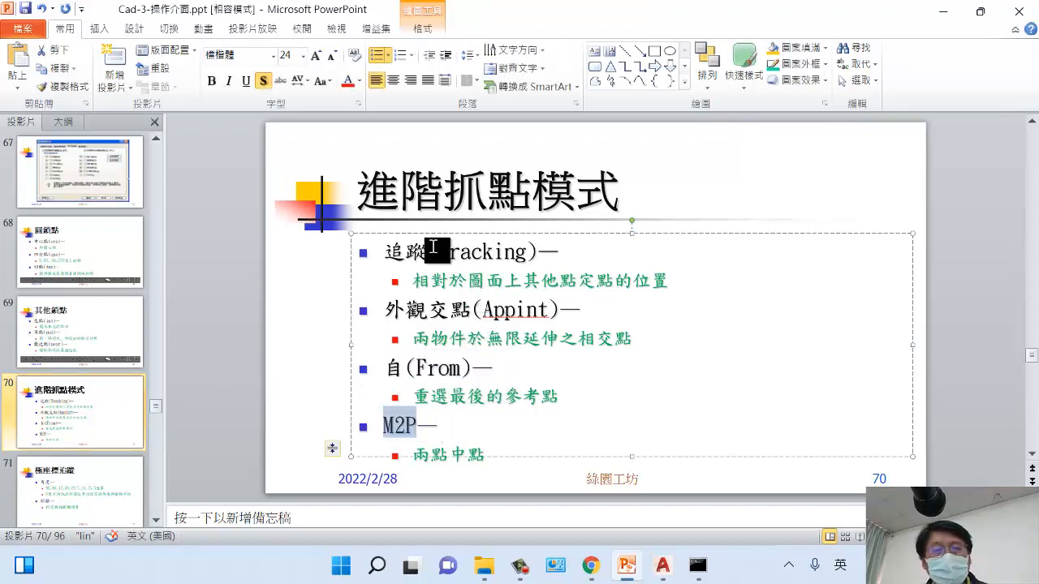
left_click(93, 444)
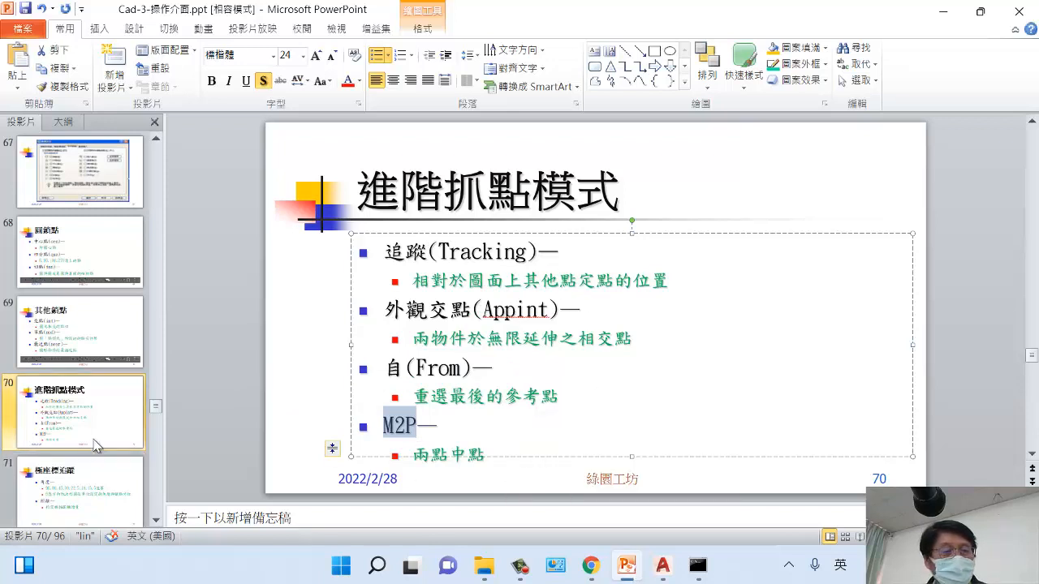
Step: Review slides 71 to 73 on polar tracking and object snap notes, and open the line drawing exercise on slide 76
scroll(93, 445, "down", 1)
left_click(94, 427)
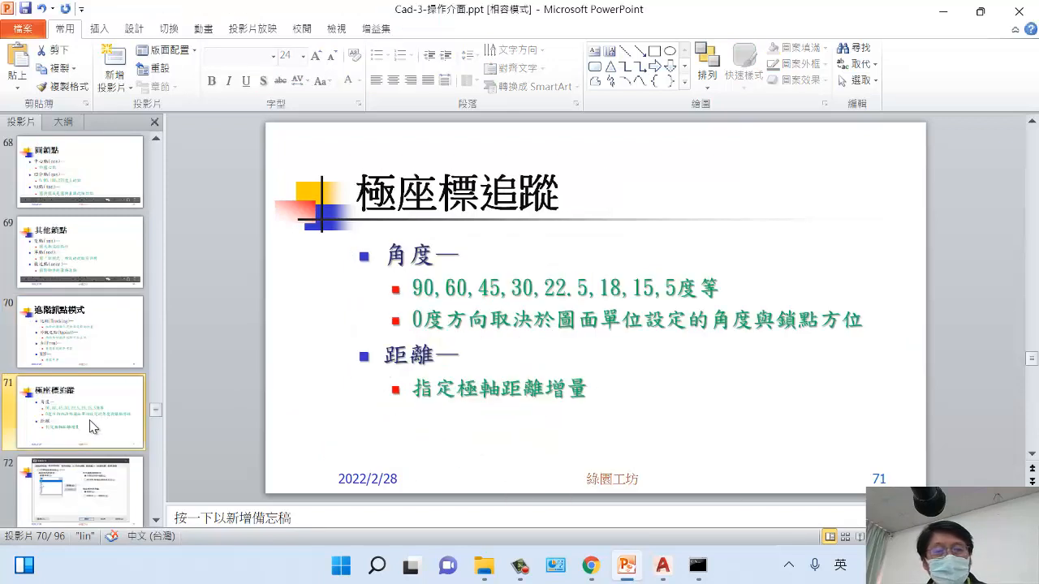
scroll(90, 430, "down", 2)
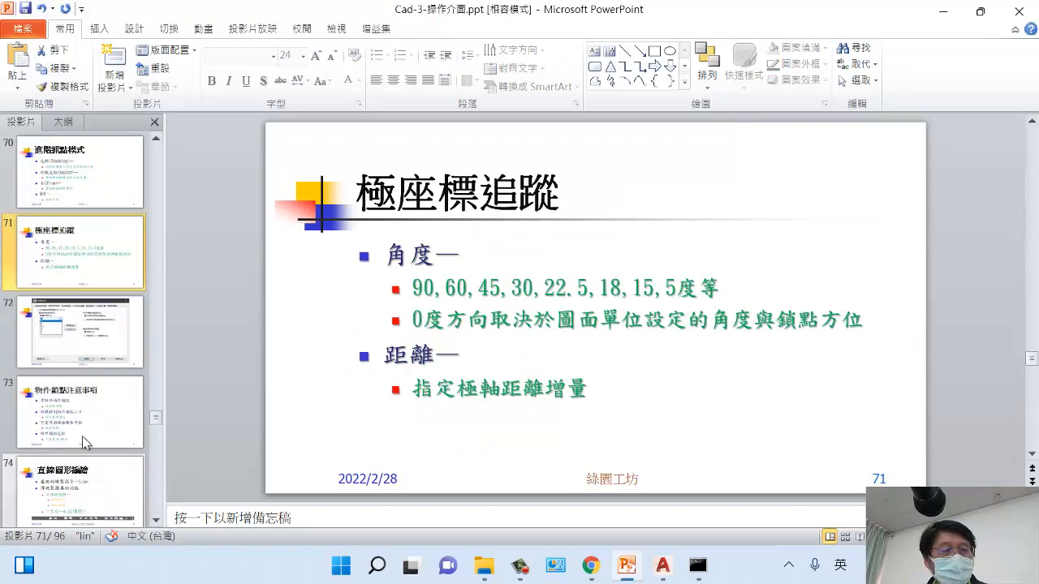
left_click(104, 326)
left_click(87, 417)
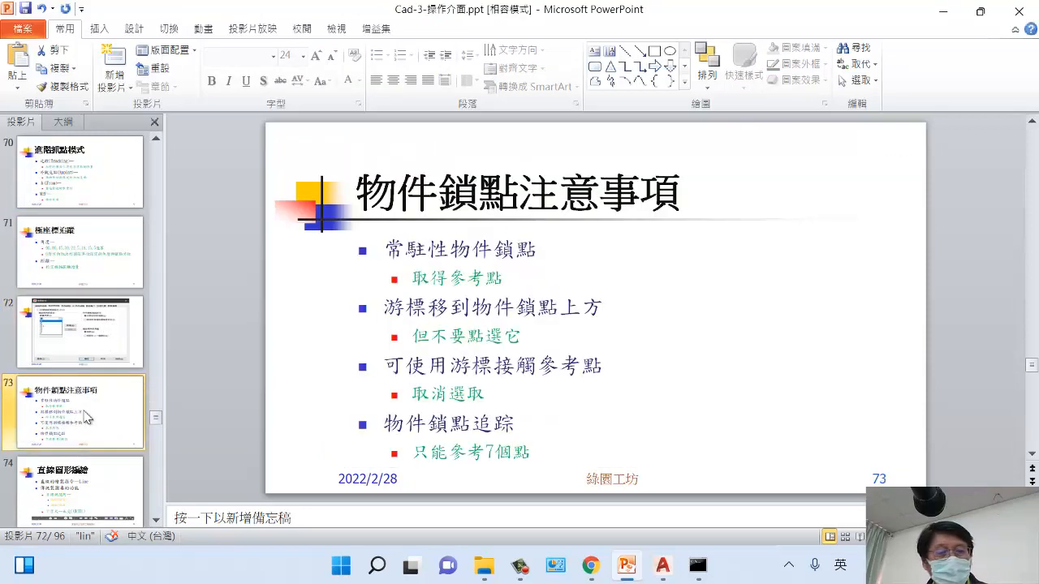
scroll(86, 416, "down", 3)
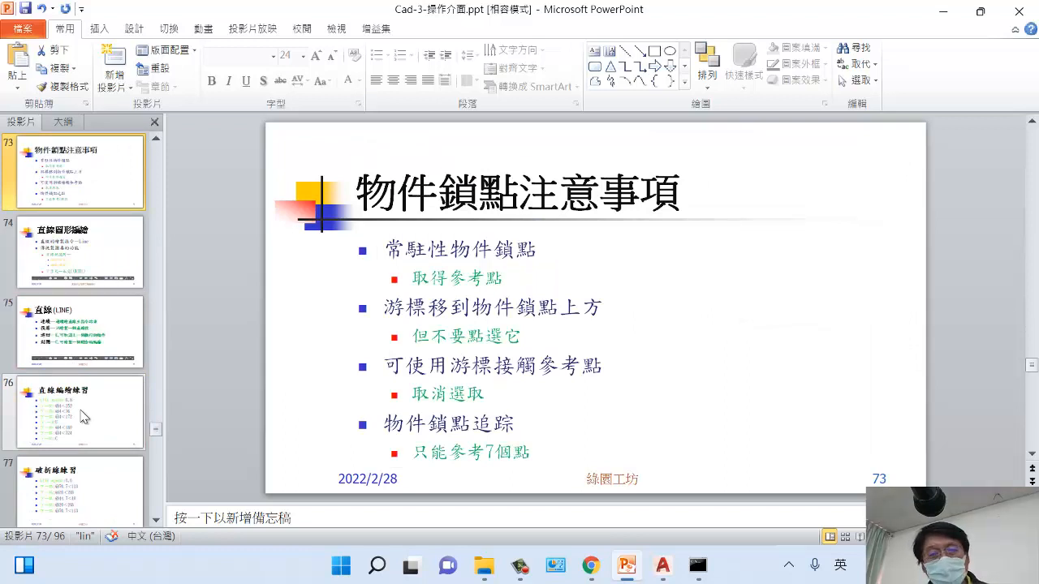
left_click(78, 408)
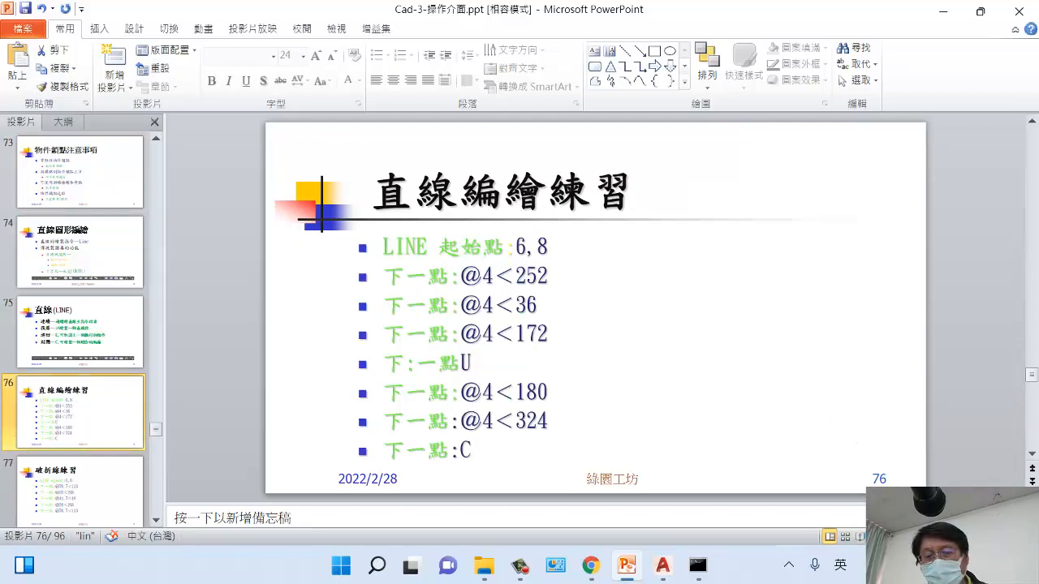
Step: Present the line exercise, broken-line exercise and line editing slides full screen, end the show, and return to Drawing1.dwg in AutoCAD
key("shift+F5")
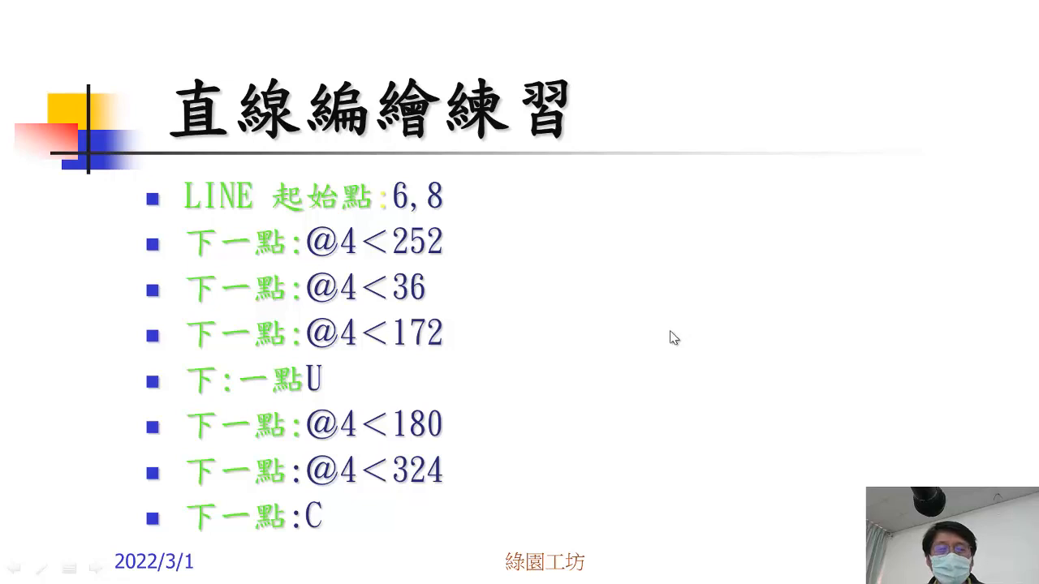
left_click(600, 398)
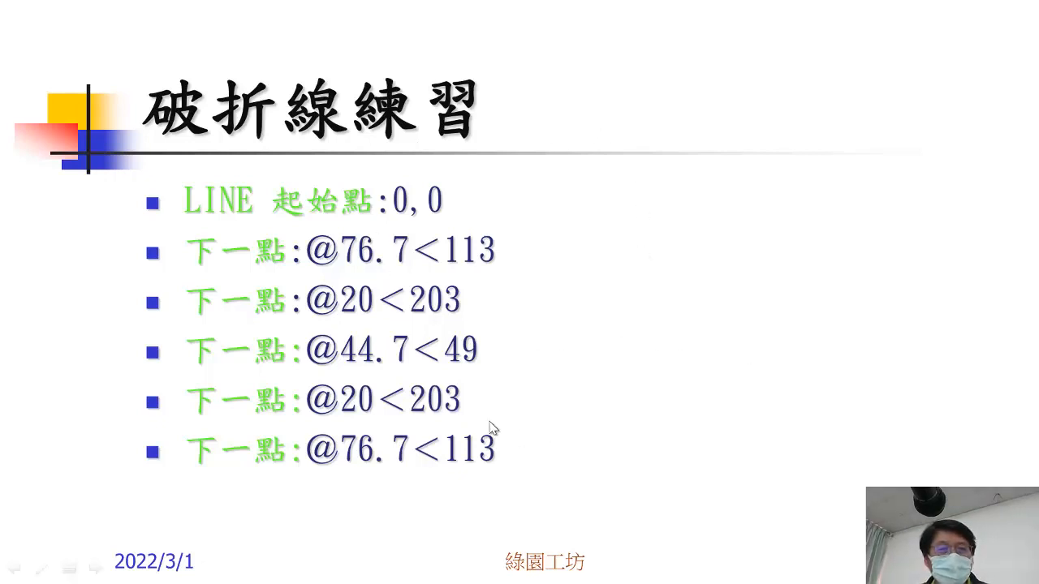
left_click(657, 362)
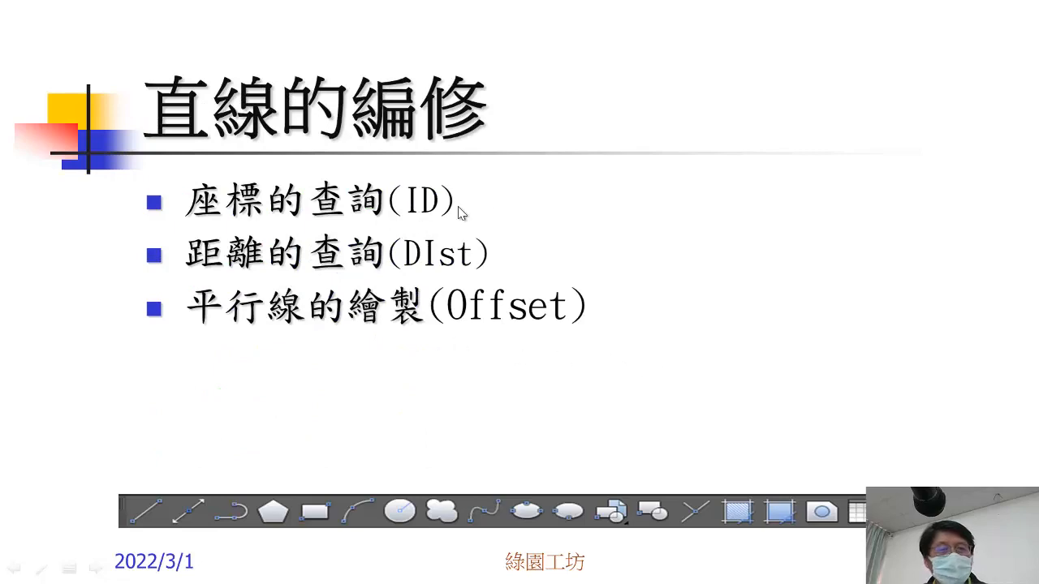
left_click(530, 326)
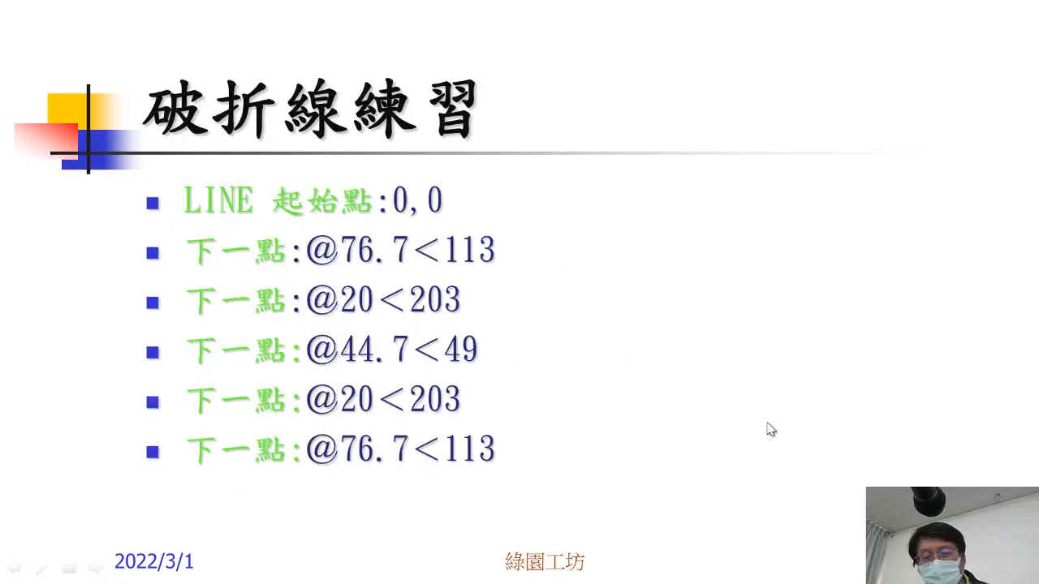
key("Escape")
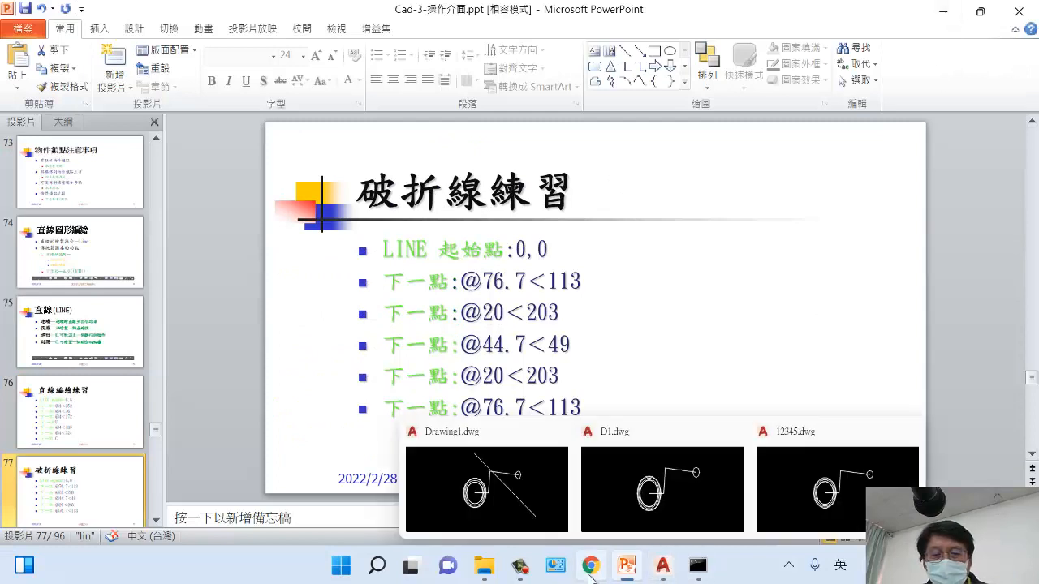
mouse_move(520, 573)
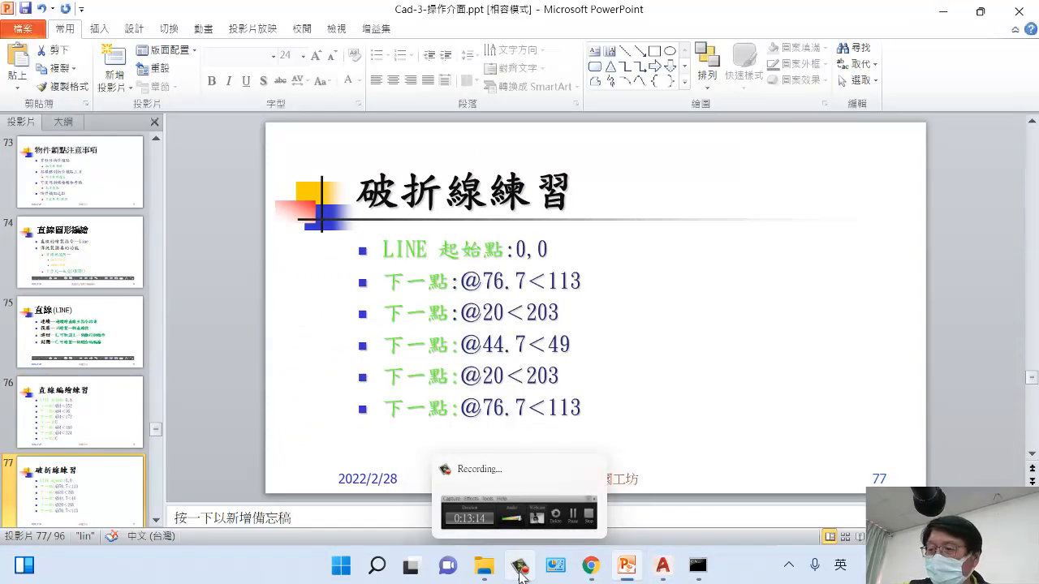
left_click(662, 566)
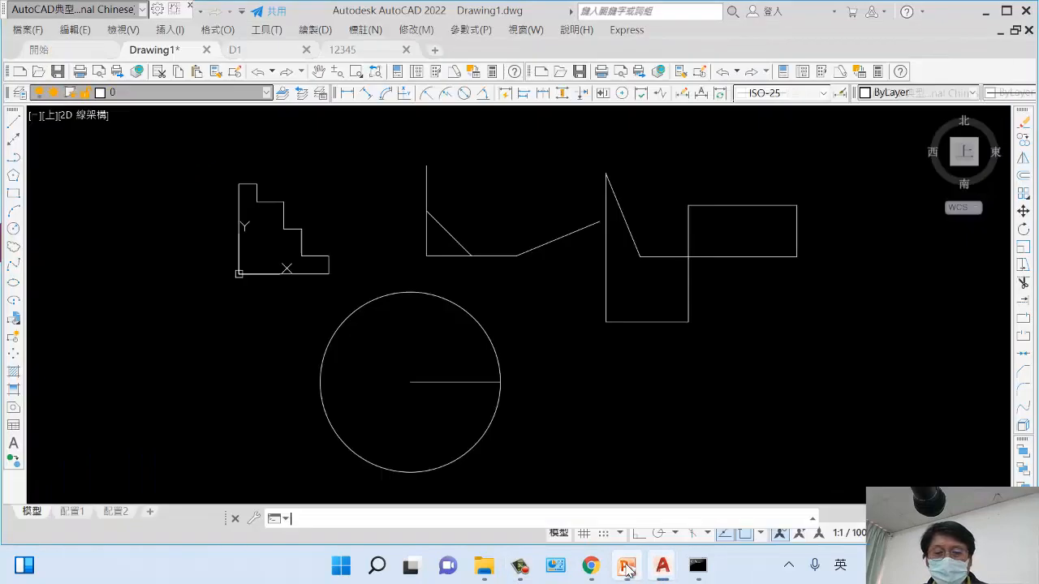
left_click(520, 567)
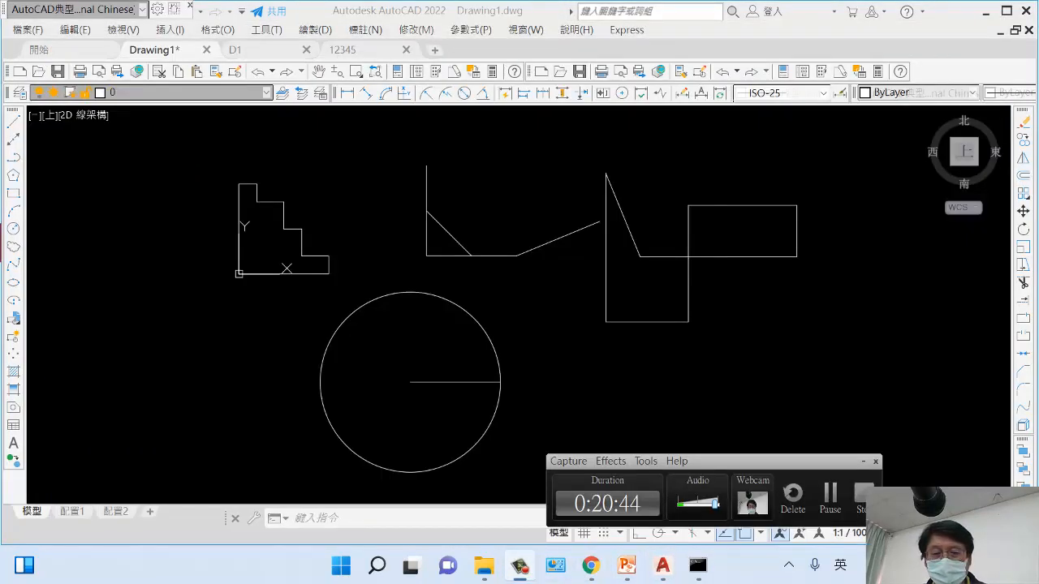
left_click(862, 499)
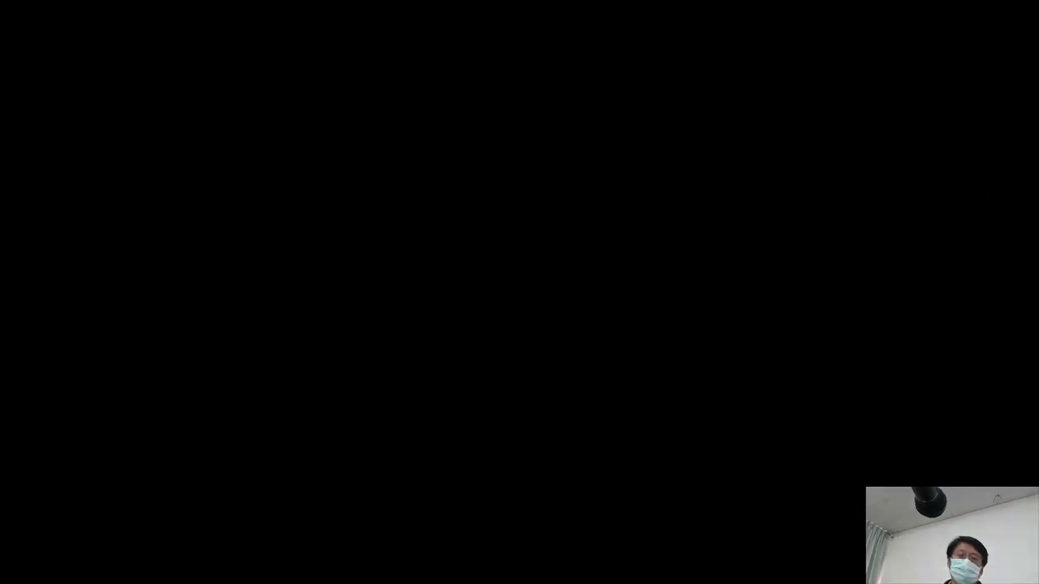